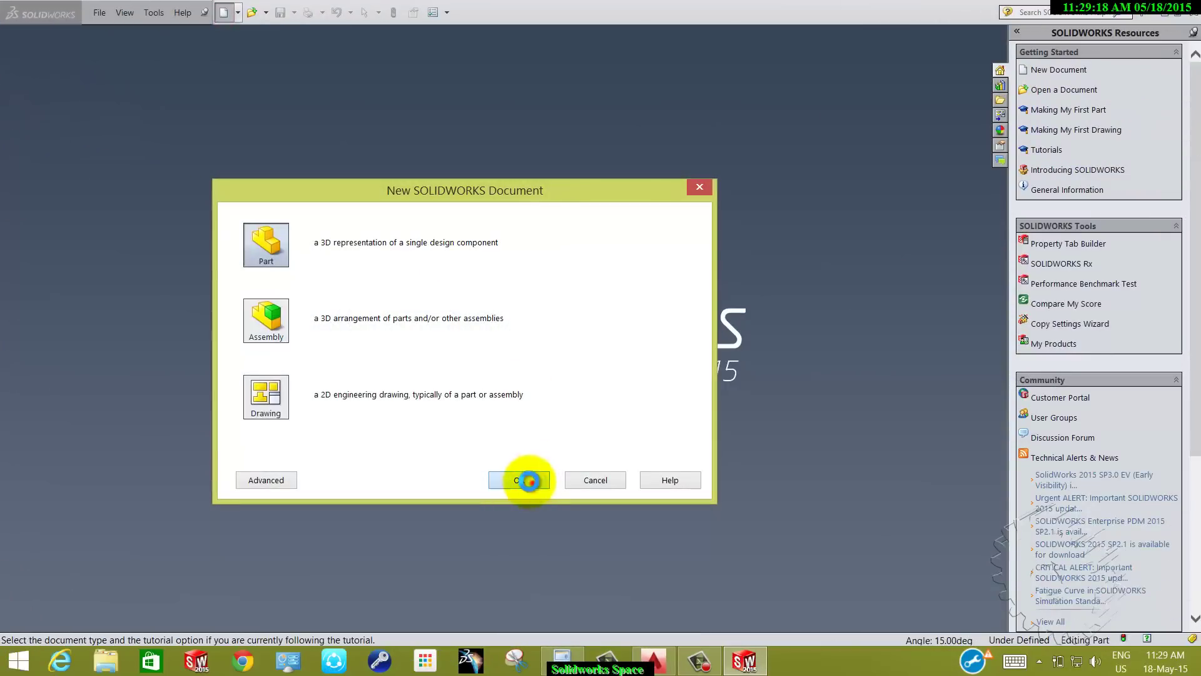
Create a new part and draw a hexagon centred on the origin on the Front Plane
{"action": "left_click", "coordinate": [520, 480]}
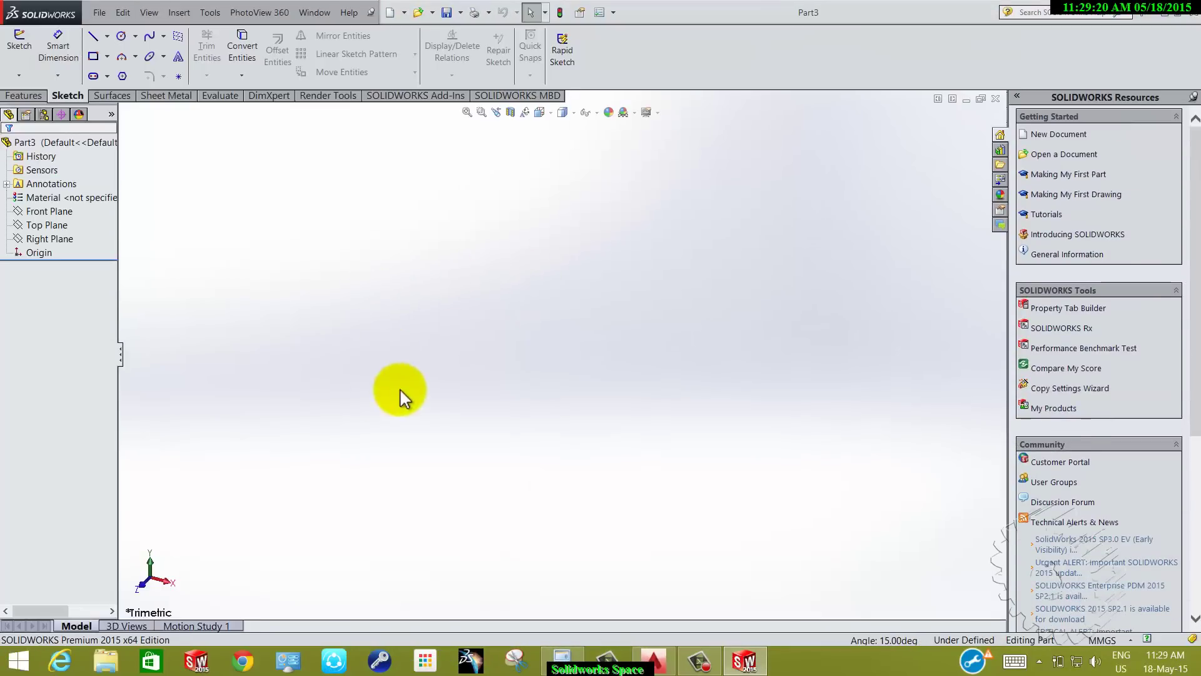
{"action": "right_click", "coordinate": [52, 212]}
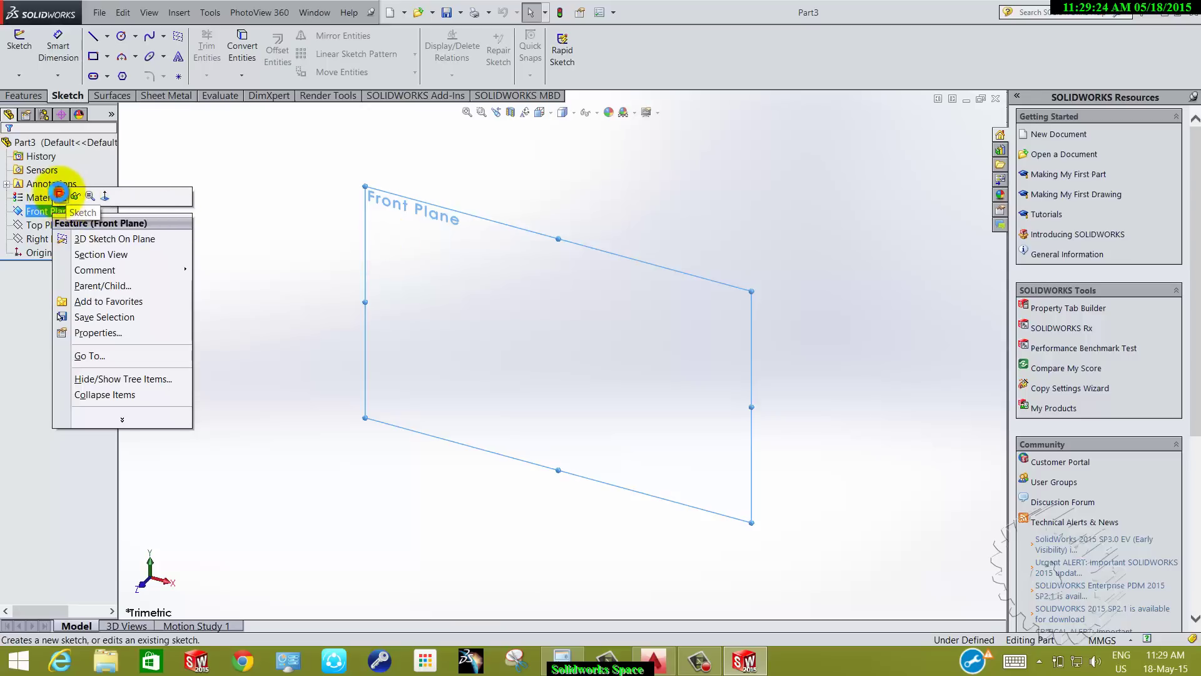
{"action": "left_click", "coordinate": [61, 196]}
{"action": "left_click", "coordinate": [122, 75]}
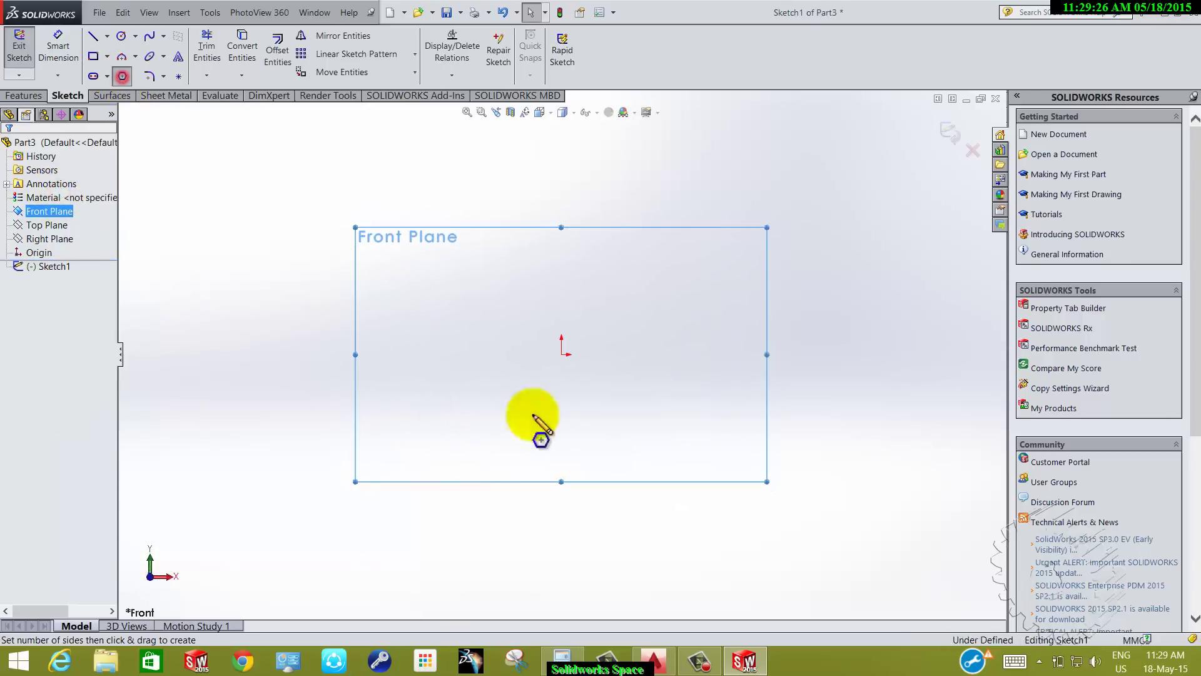
{"action": "left_click", "coordinate": [562, 354]}
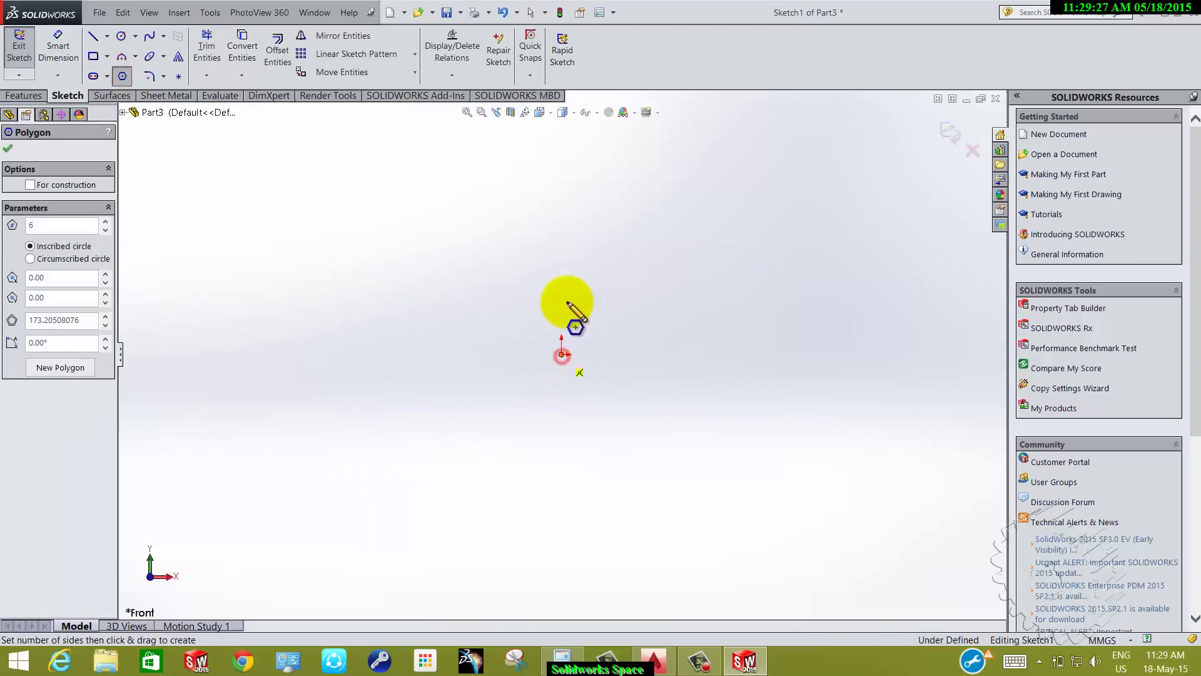
{"action": "left_click", "coordinate": [558, 246]}
Add an across-flats dimension (81.76 mm) between the hexagon's vertical edges
{"action": "left_click", "coordinate": [56, 50]}
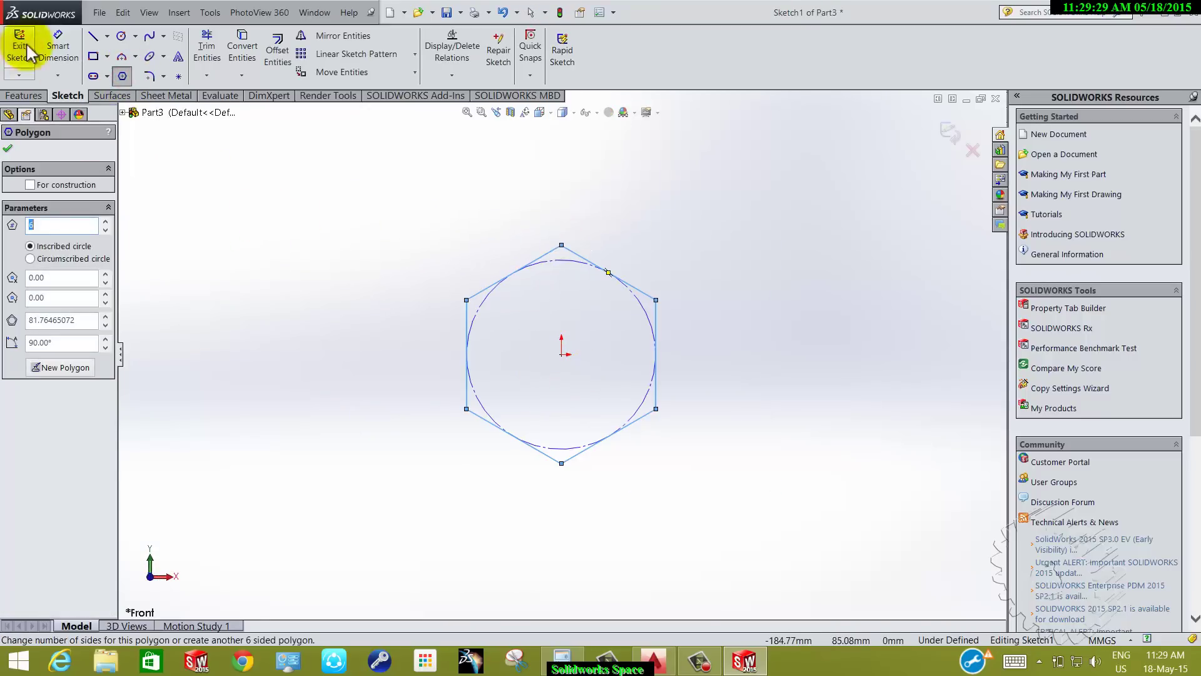
{"action": "left_click", "coordinate": [467, 406]}
{"action": "left_click", "coordinate": [657, 400]}
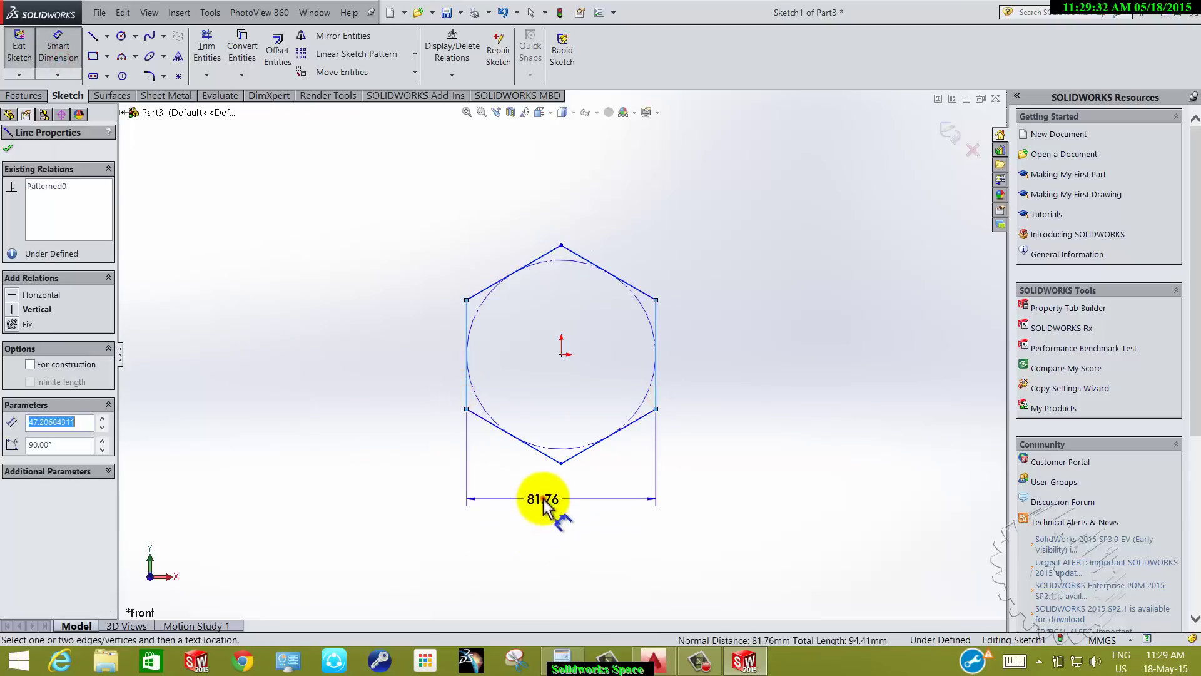
{"action": "left_click", "coordinate": [548, 504]}
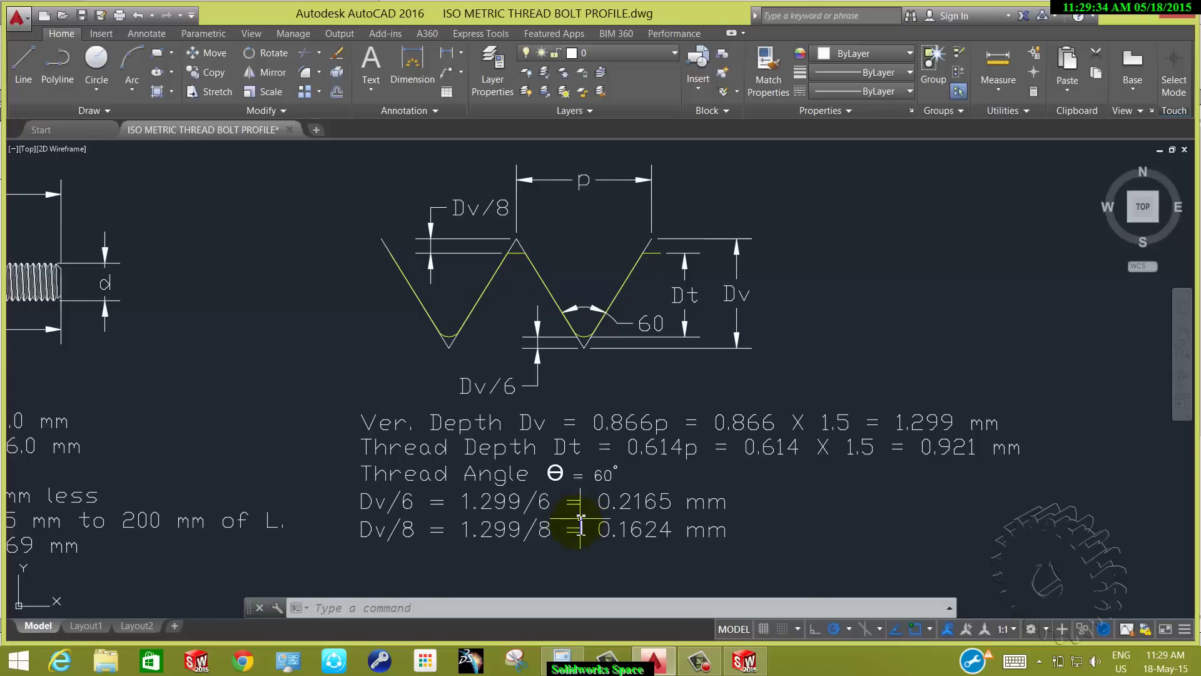
{"action": "scroll", "coordinate": [542, 555], "scroll_direction": "down", "scroll_amount": 2}
{"action": "middle_click_drag", "start_coordinate": [544, 551], "coordinate": [943, 529]}
{"action": "middle_click_drag", "start_coordinate": [415, 555], "coordinate": [557, 555]}
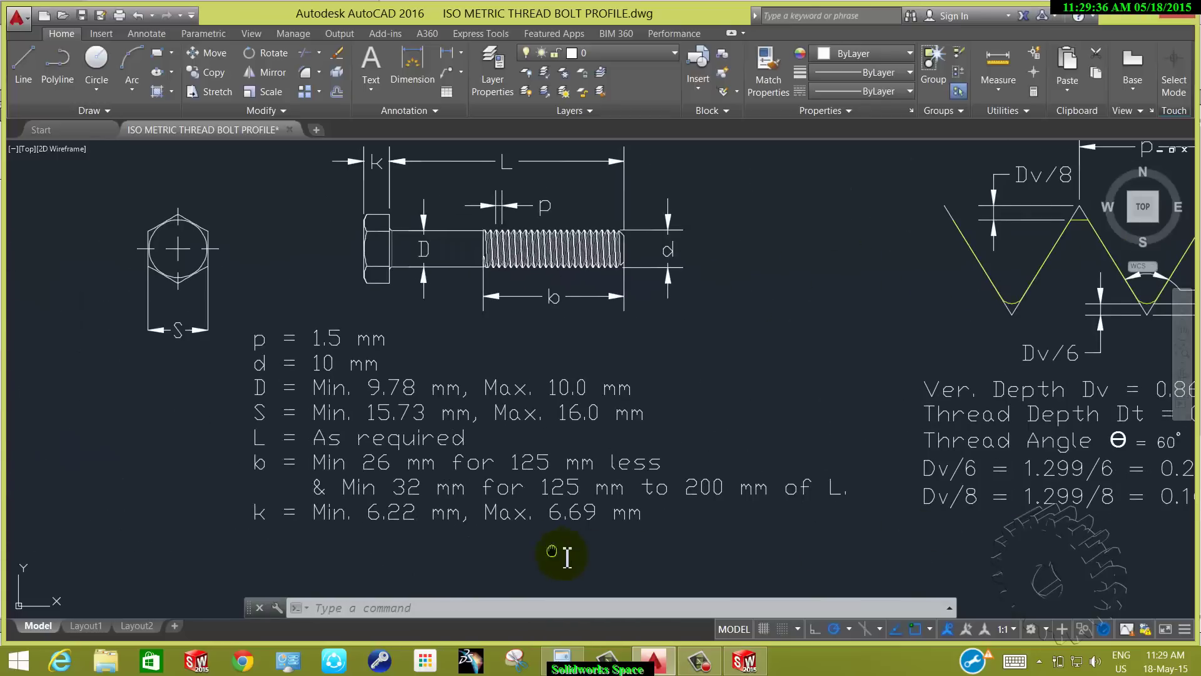
{"action": "scroll", "coordinate": [429, 455], "scroll_direction": "up", "scroll_amount": 1}
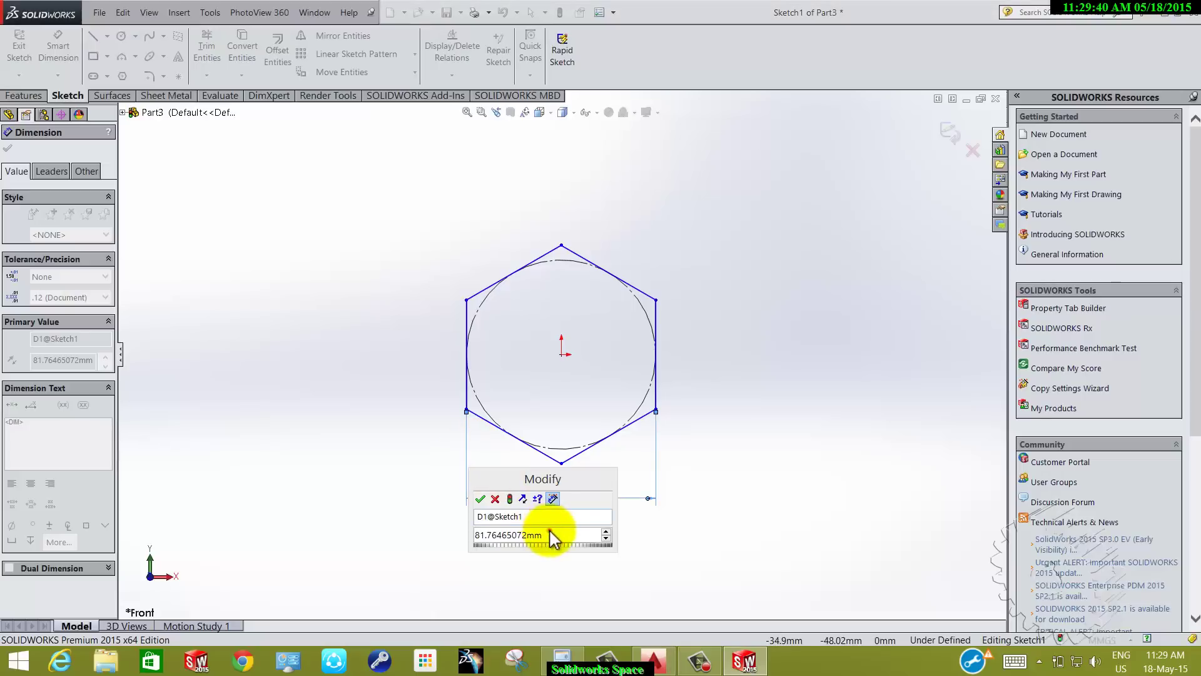
Set the across-flats width to 15.73 mm, check the AutoCAD spec sheet, and exit Sketch1
{"action": "type", "text": "15.7"}
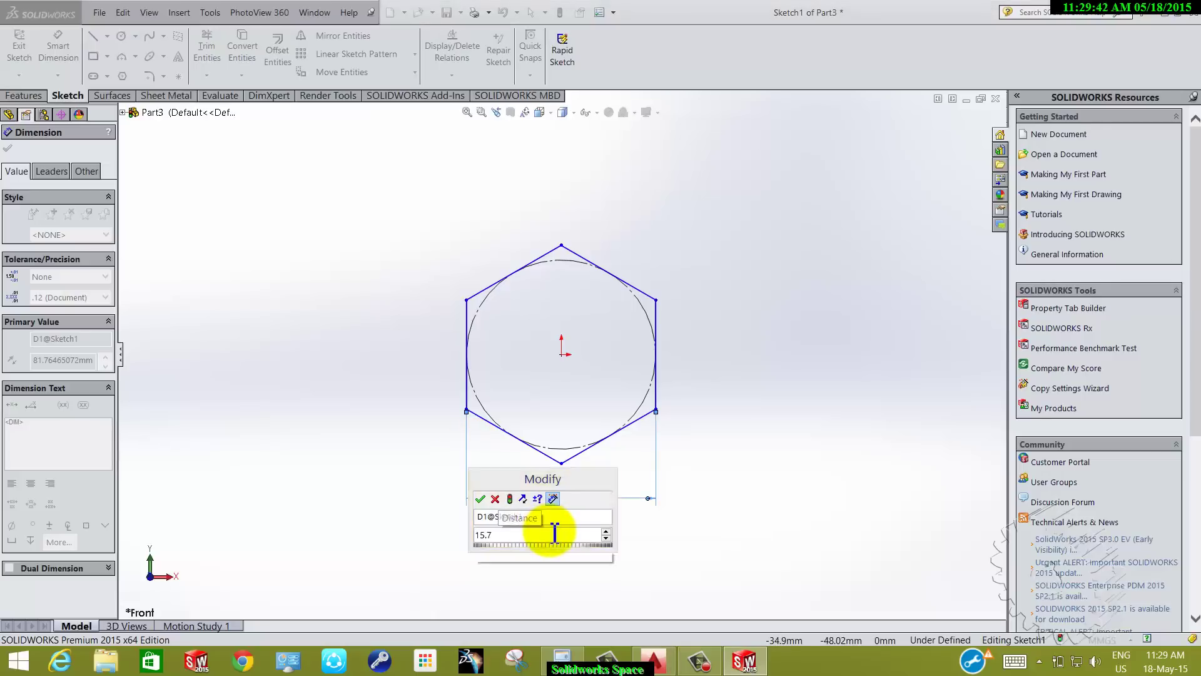
{"action": "type", "text": "3"}
{"action": "key", "text": "Return"}
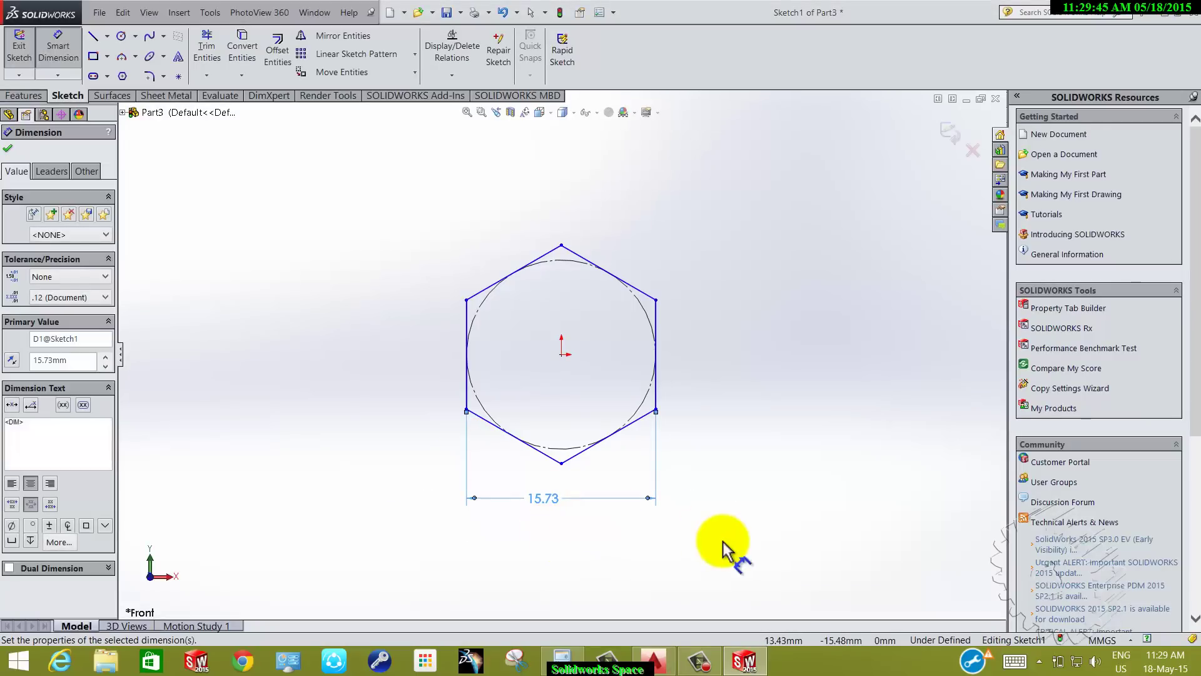
{"action": "key", "text": "alt+Tab"}
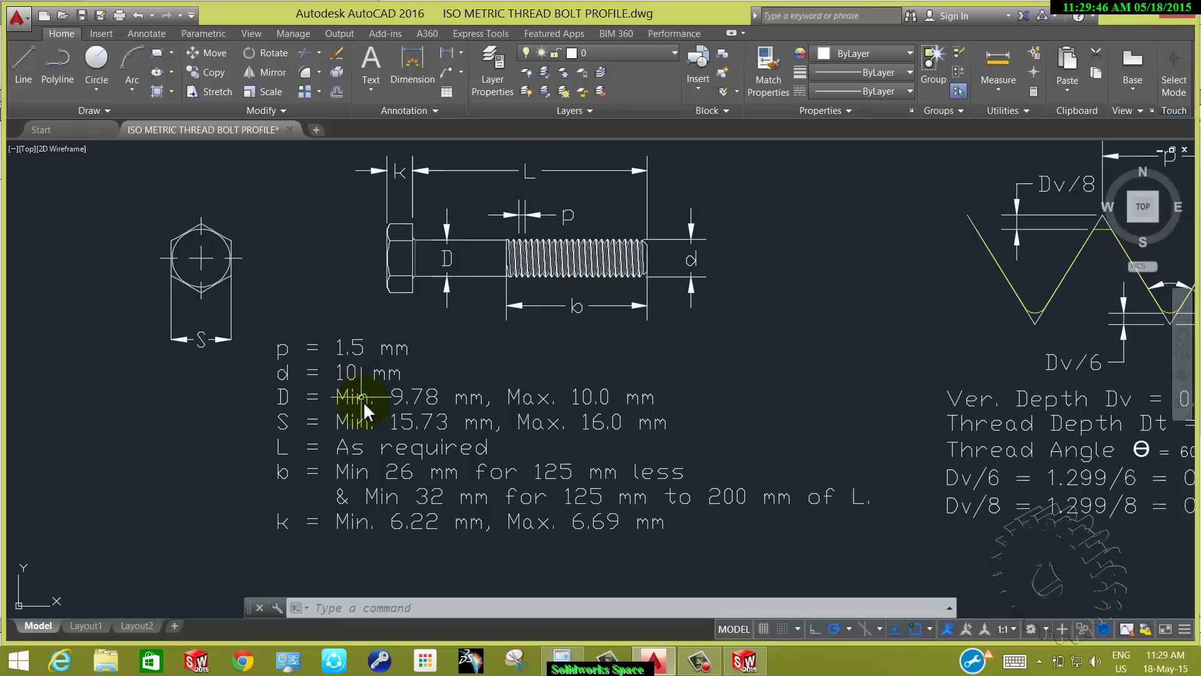
{"action": "middle_click_drag", "start_coordinate": [512, 431], "coordinate": [503, 442]}
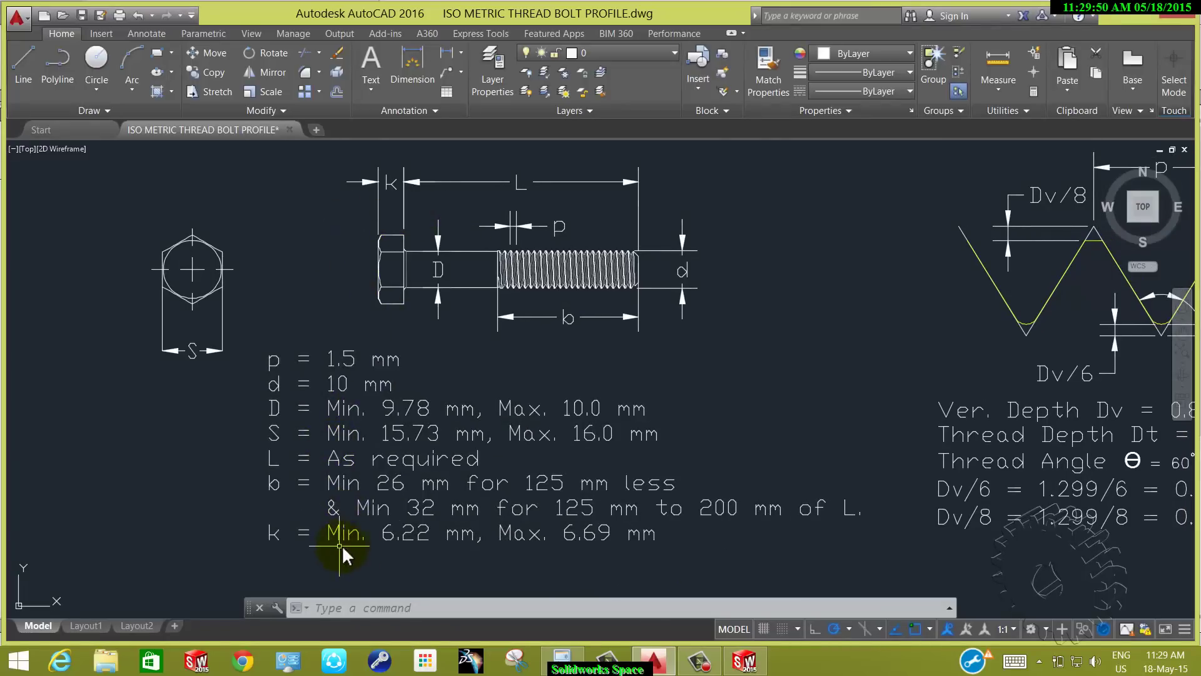
{"action": "key", "text": "alt+Tab"}
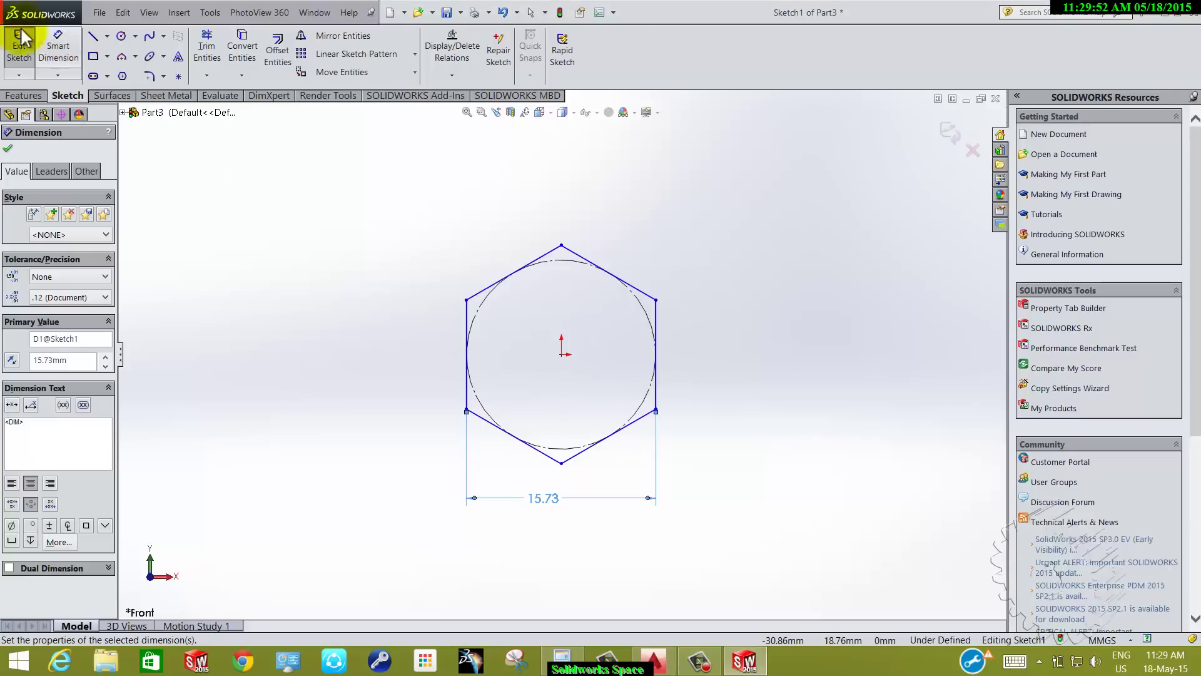
{"action": "left_click", "coordinate": [17, 50]}
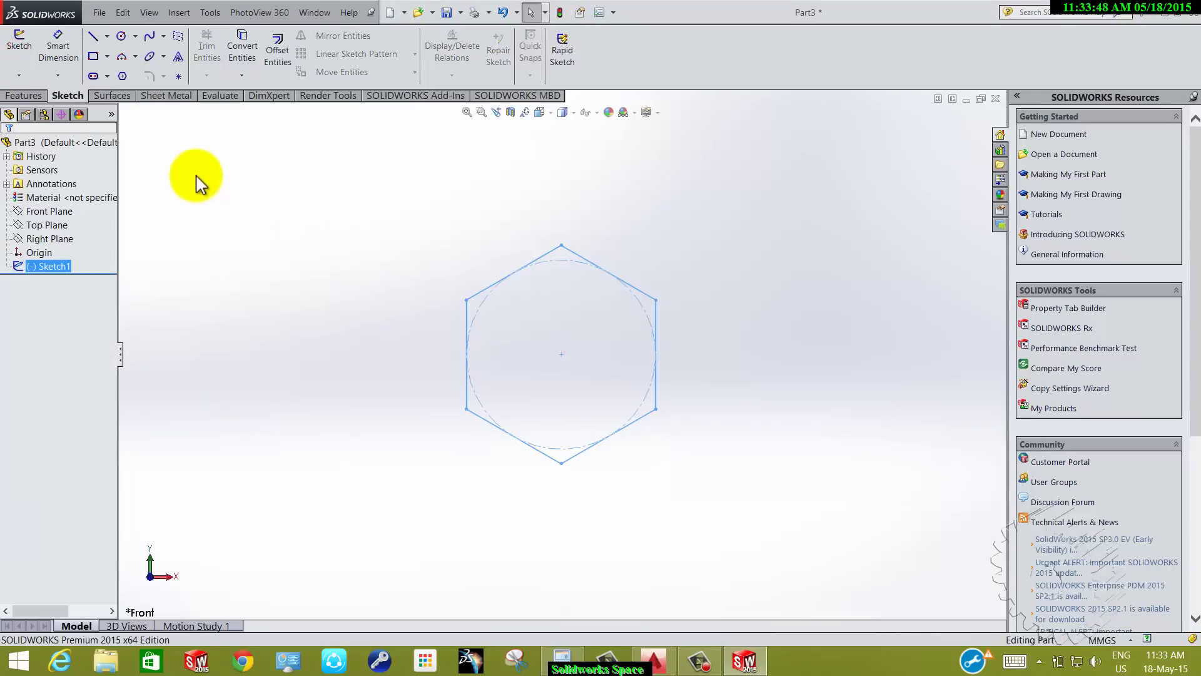
Extrude the hexagon sketch Blind 6.22 mm into the solid hex head
{"action": "left_click", "coordinate": [25, 96]}
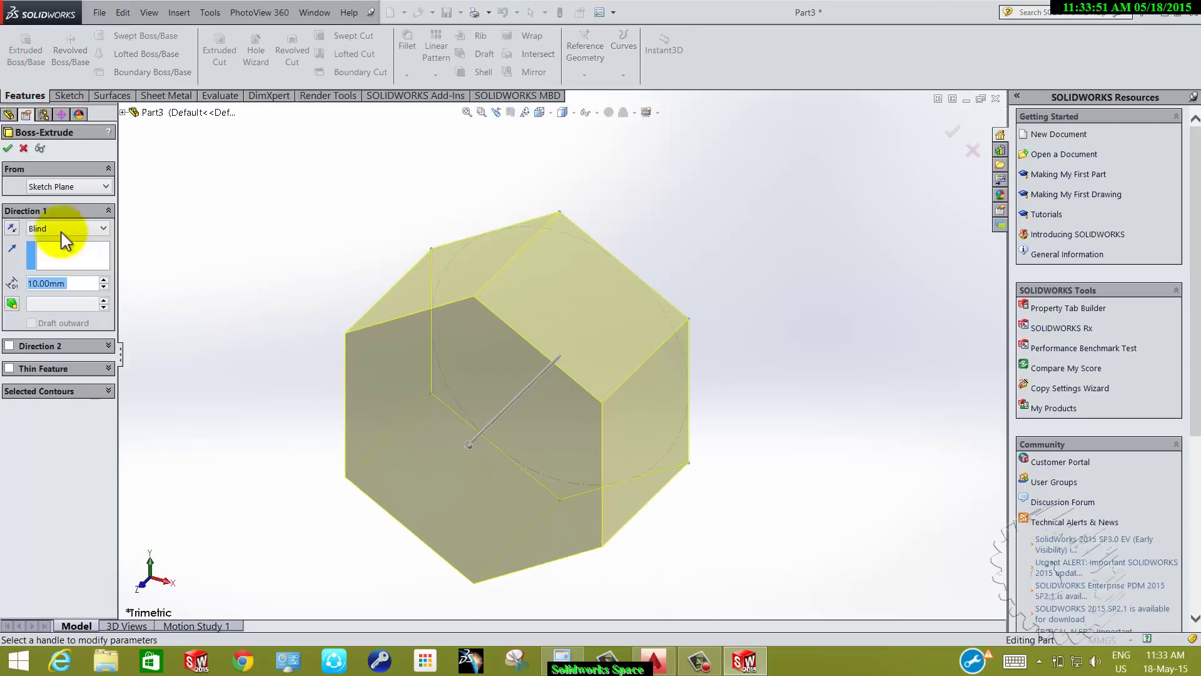
{"action": "mouse_move", "coordinate": [316, 373]}
{"action": "middle_mouse_down"}
{"action": "mouse_move", "coordinate": [247, 302]}
{"action": "mouse_move", "coordinate": [169, 284]}
{"action": "mouse_move", "coordinate": [290, 238]}
{"action": "mouse_move", "coordinate": [263, 259]}
{"action": "mouse_move", "coordinate": [333, 311]}
{"action": "mouse_move", "coordinate": [306, 385]}
{"action": "middle_mouse_up"}
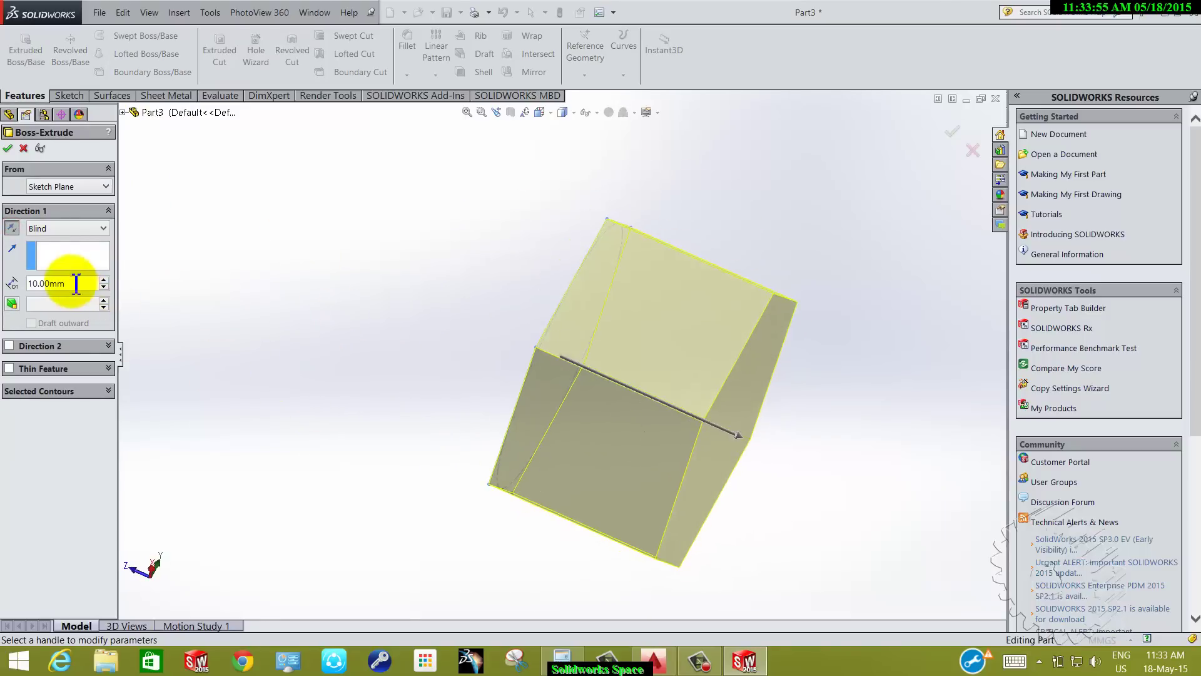
{"action": "key", "text": "alt+Tab"}
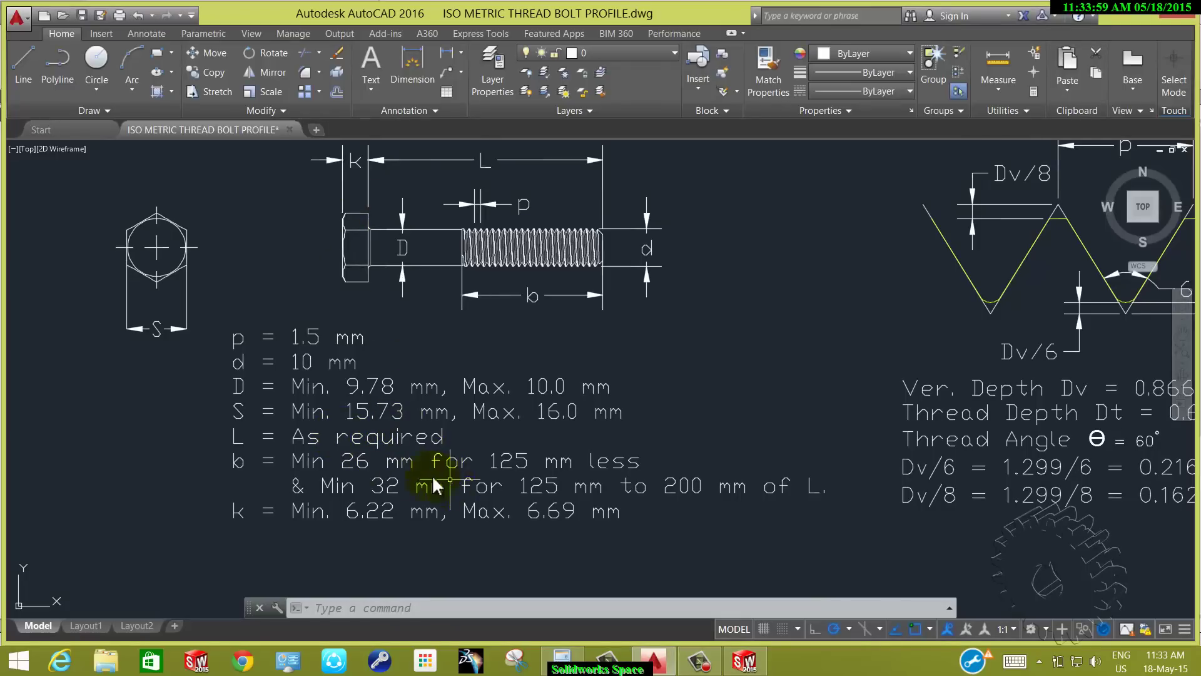
{"action": "key", "text": "alt+Tab"}
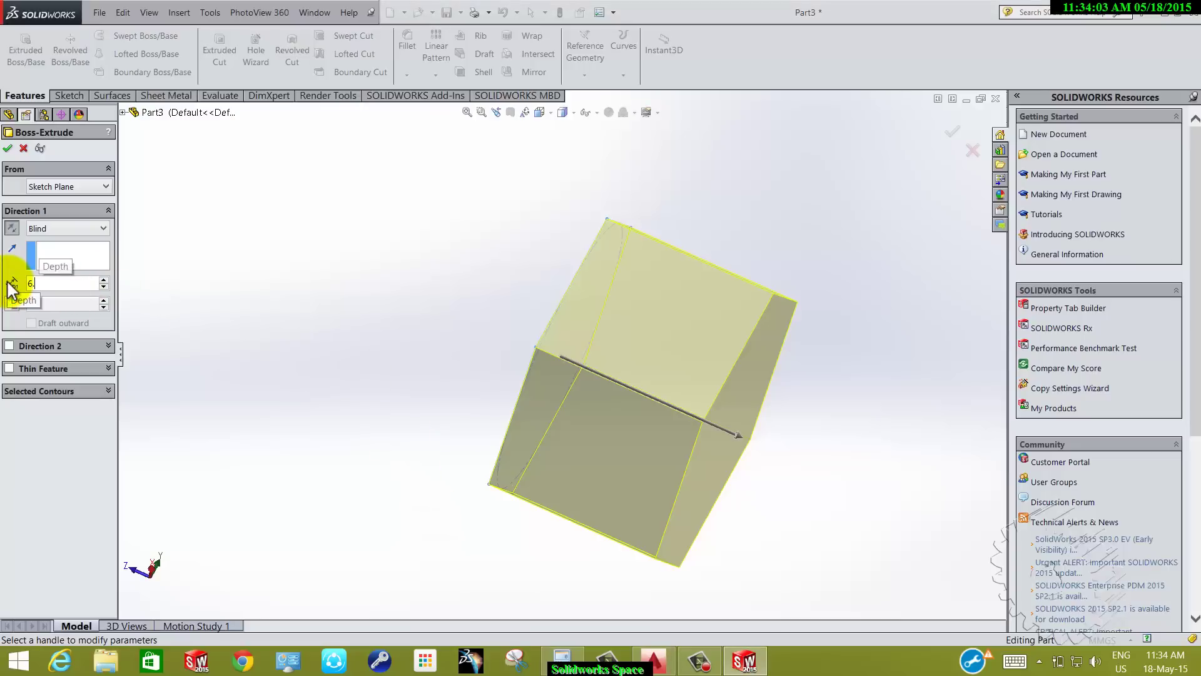
{"action": "key", "text": "Return"}
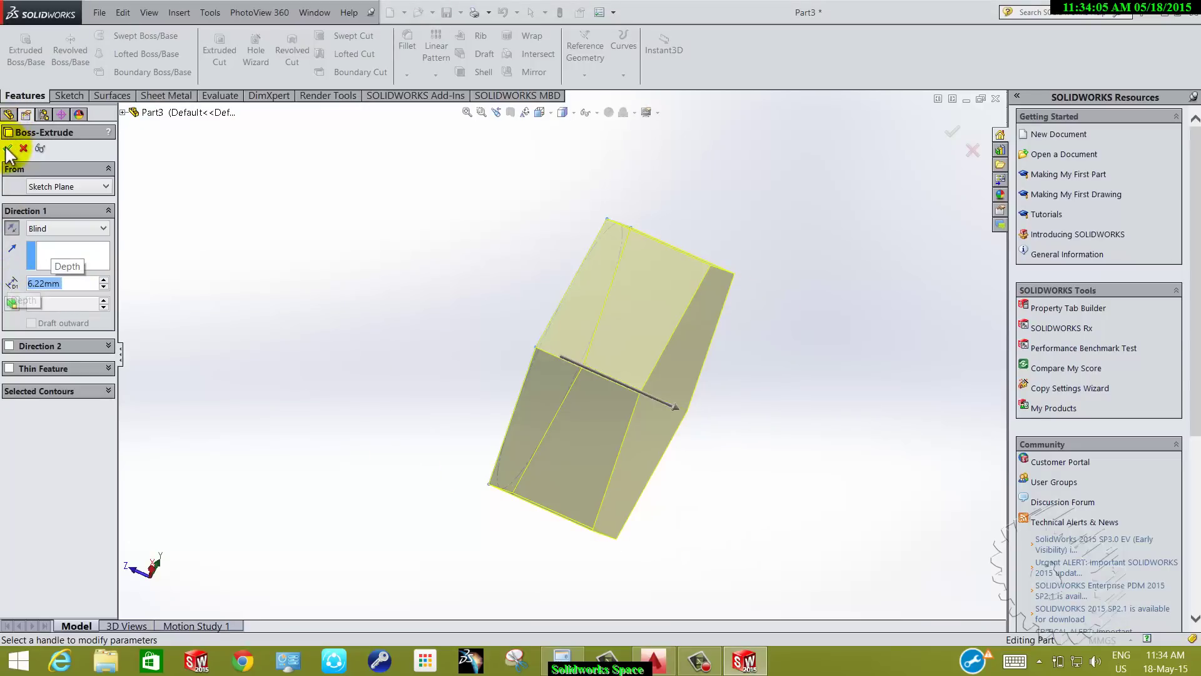
{"action": "left_click", "coordinate": [202, 301]}
{"action": "right_click", "coordinate": [389, 344]}
Sketch a circle centred on the hex head's end face
{"action": "middle_click_drag", "start_coordinate": [369, 346], "coordinate": [502, 423]}
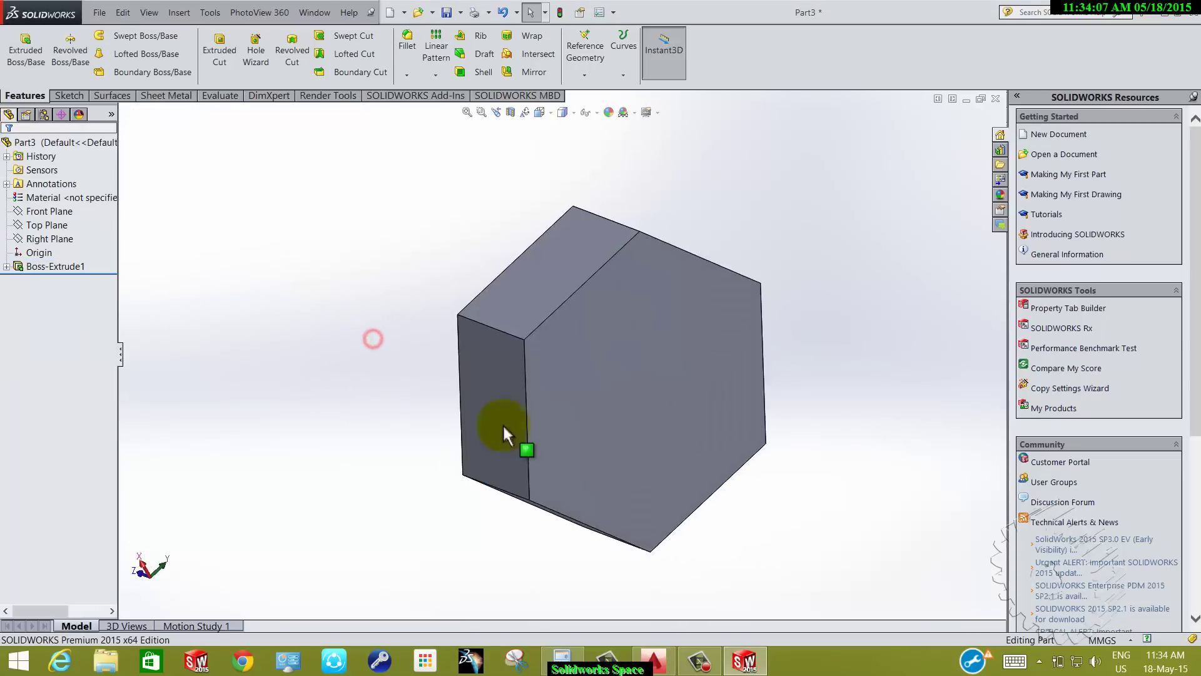
{"action": "left_click", "coordinate": [622, 419]}
{"action": "left_click", "coordinate": [659, 372]}
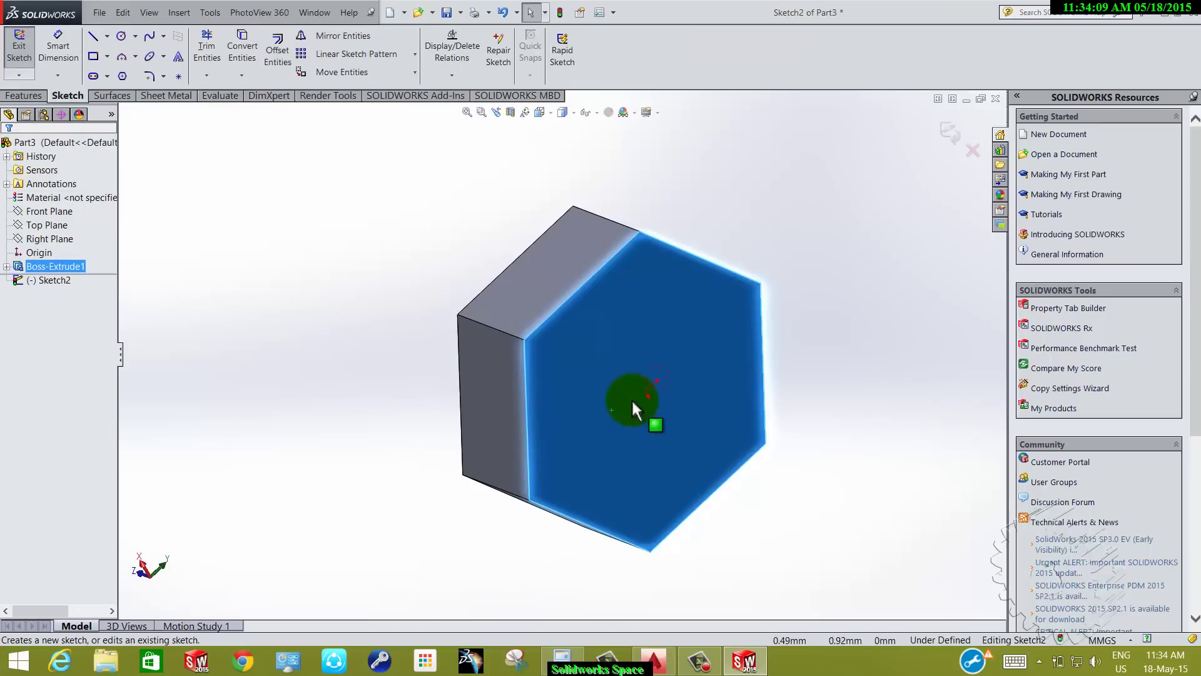
{"action": "middle_click_drag", "start_coordinate": [422, 414], "coordinate": [400, 326]}
{"action": "right_click", "coordinate": [403, 401]}
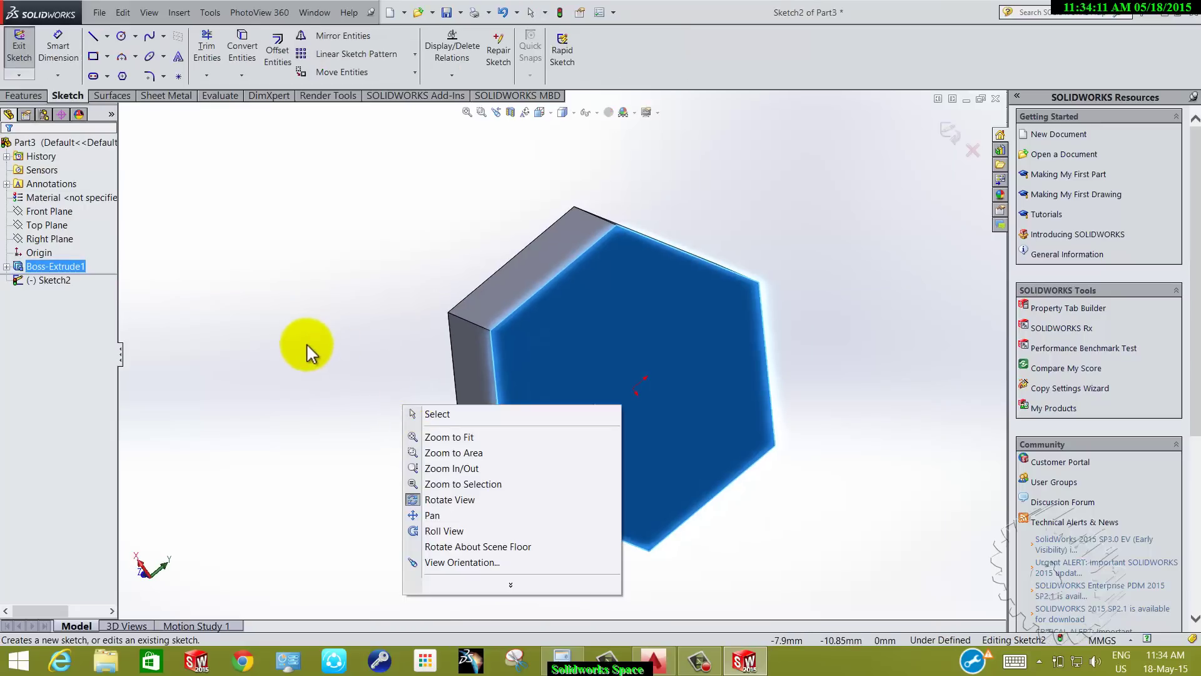
{"action": "left_click", "coordinate": [121, 36]}
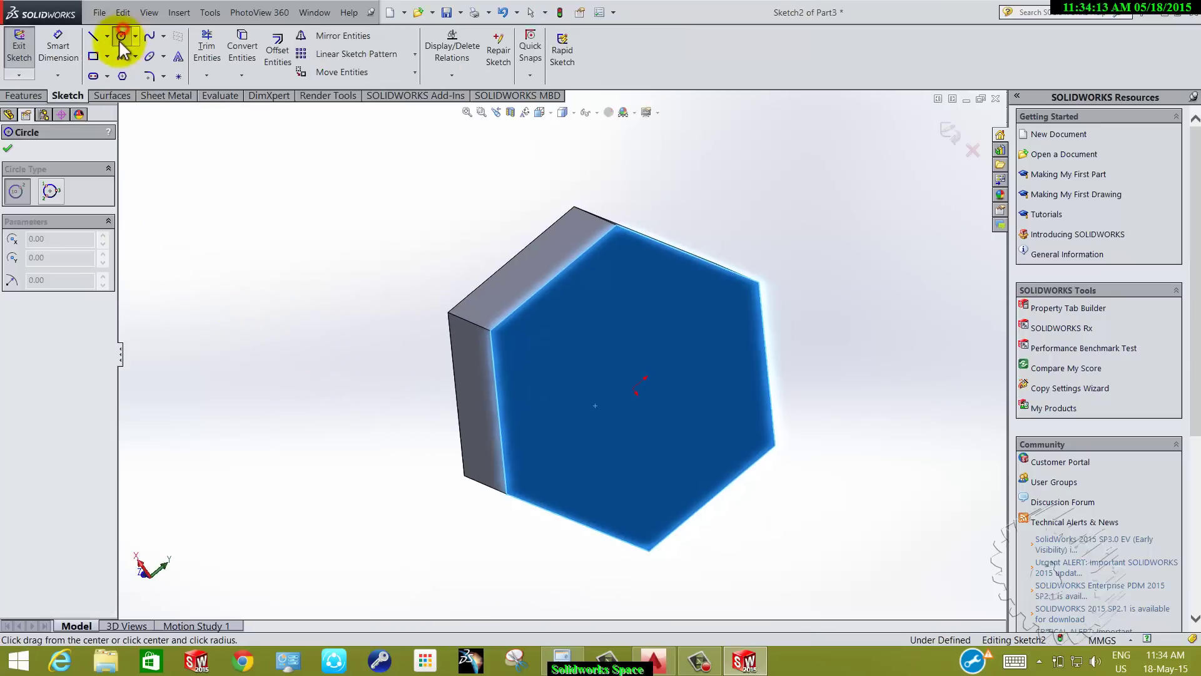
{"action": "left_click", "coordinate": [633, 389]}
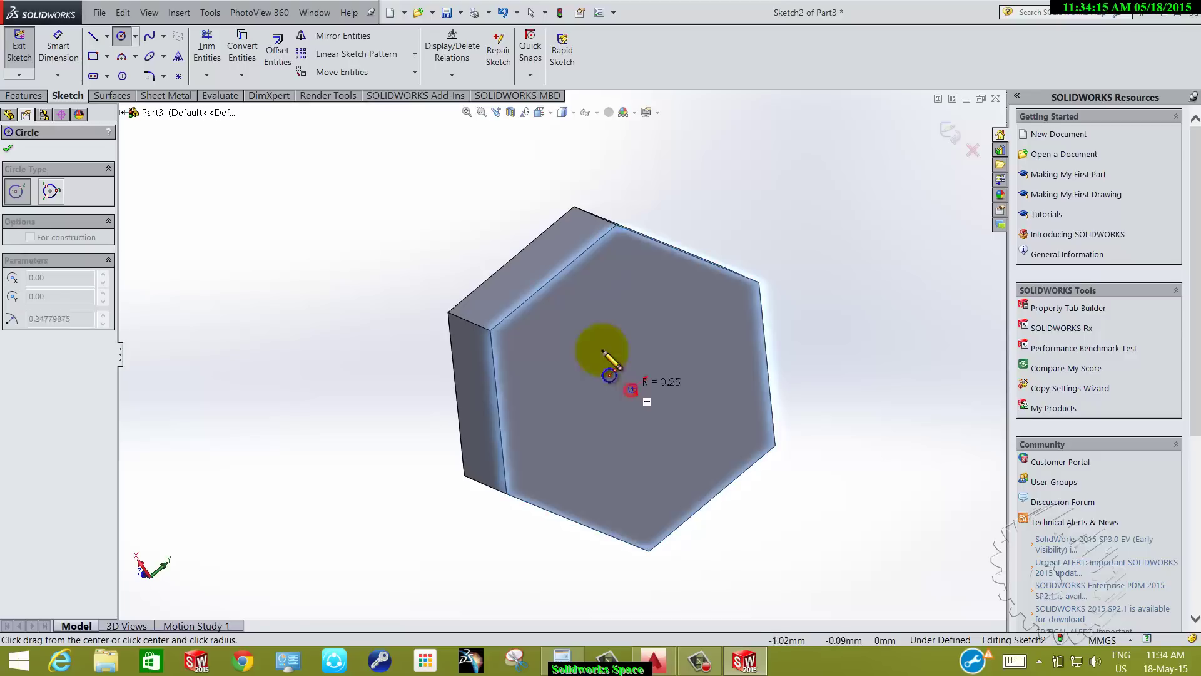
{"action": "left_click", "coordinate": [572, 304]}
Dimension the circle to Ø9.78 mm and exit the sketch
{"action": "left_click", "coordinate": [58, 45]}
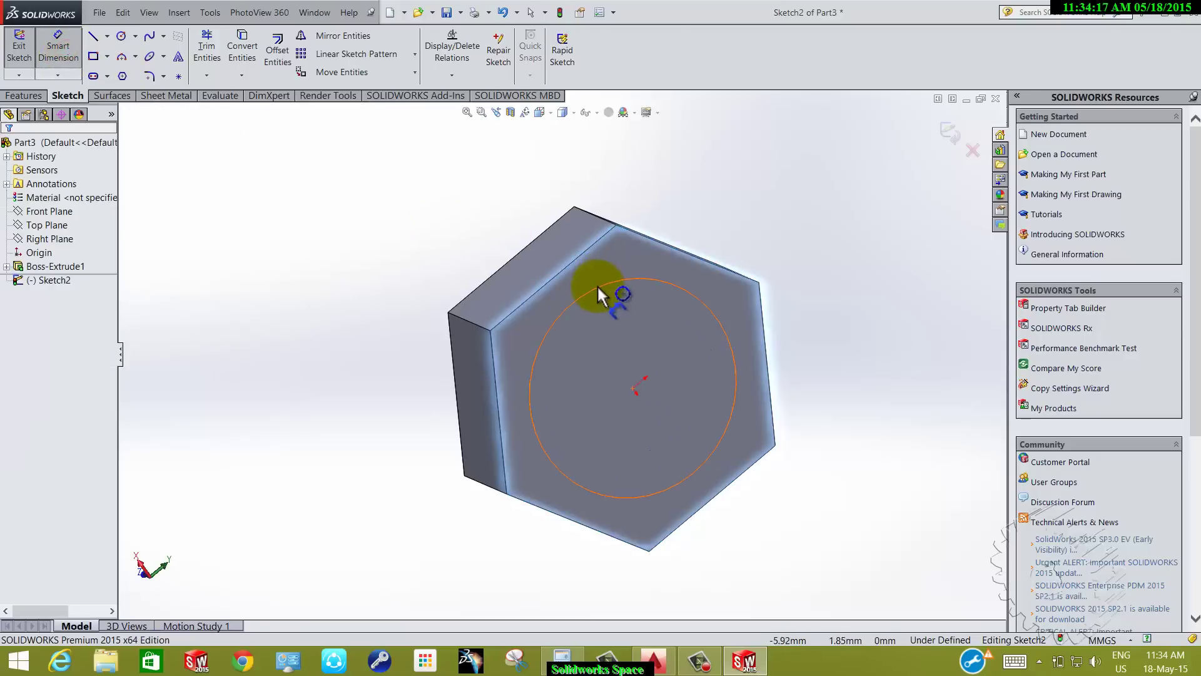
{"action": "left_click", "coordinate": [597, 284]}
{"action": "left_click", "coordinate": [334, 240]}
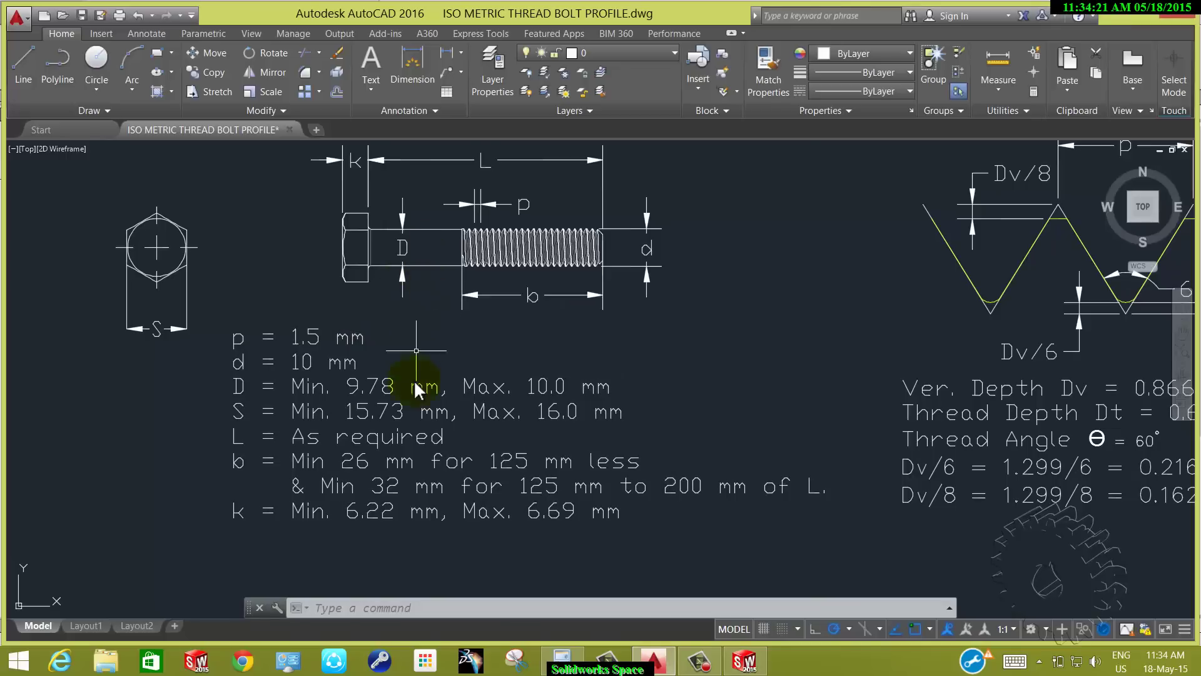
{"action": "key", "text": "alt+Tab"}
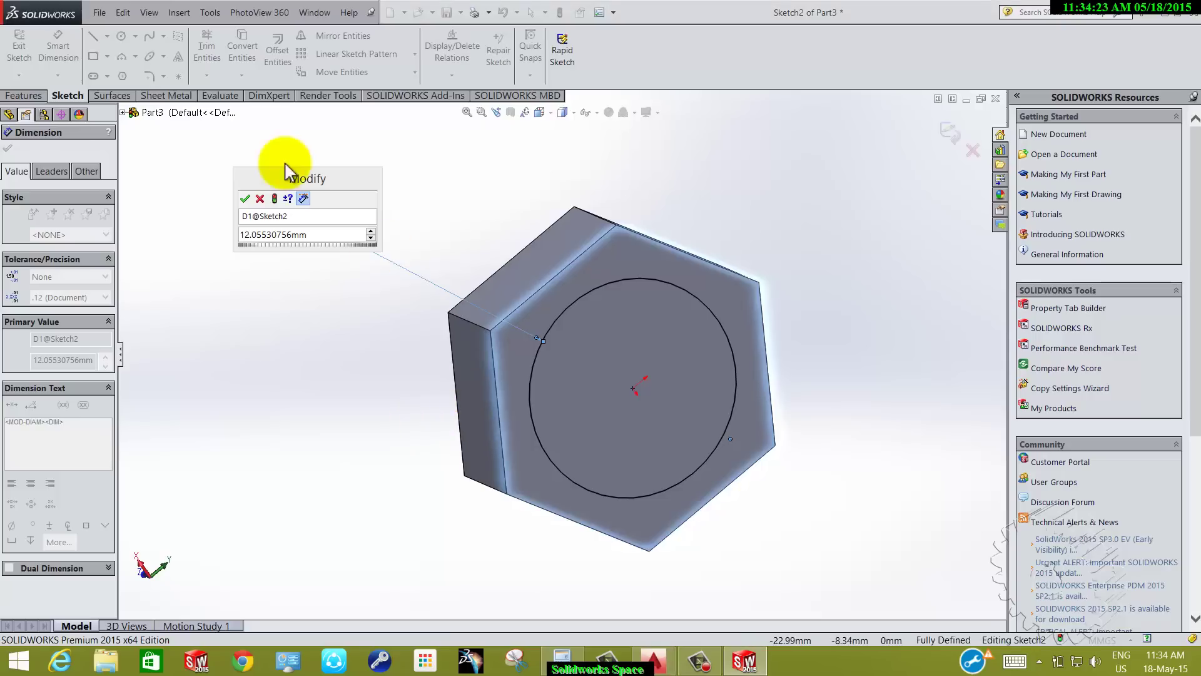
{"action": "left_click", "coordinate": [314, 234]}
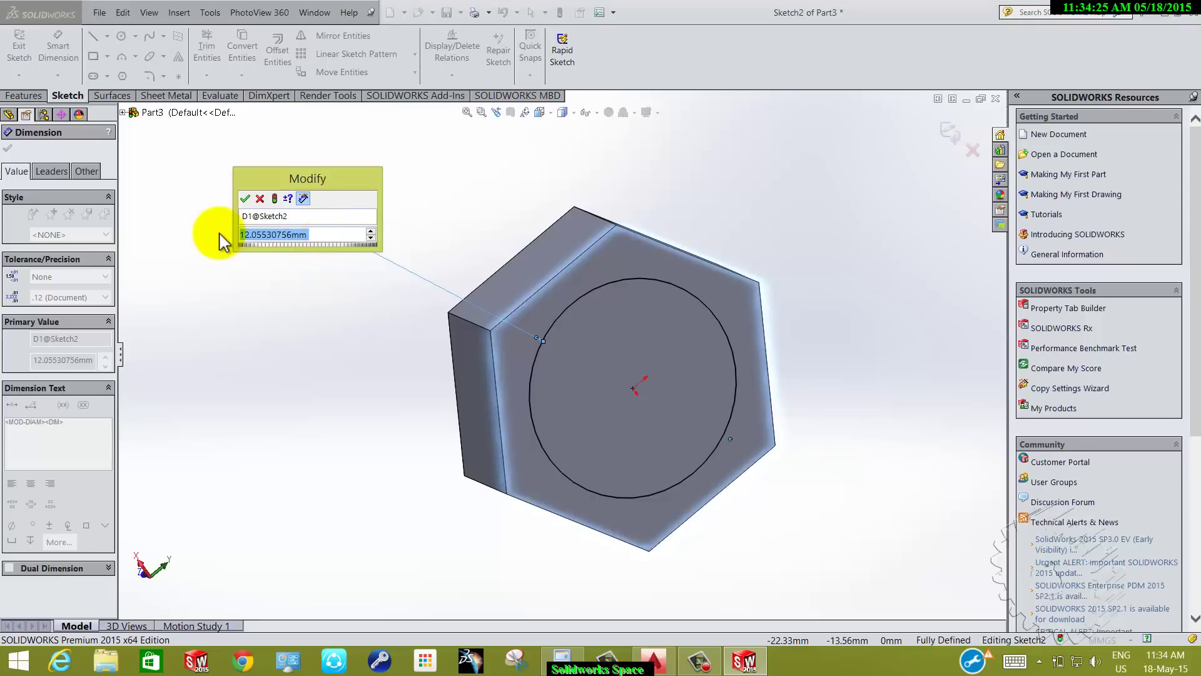
{"action": "type", "text": "9.78"}
{"action": "key", "text": "Return"}
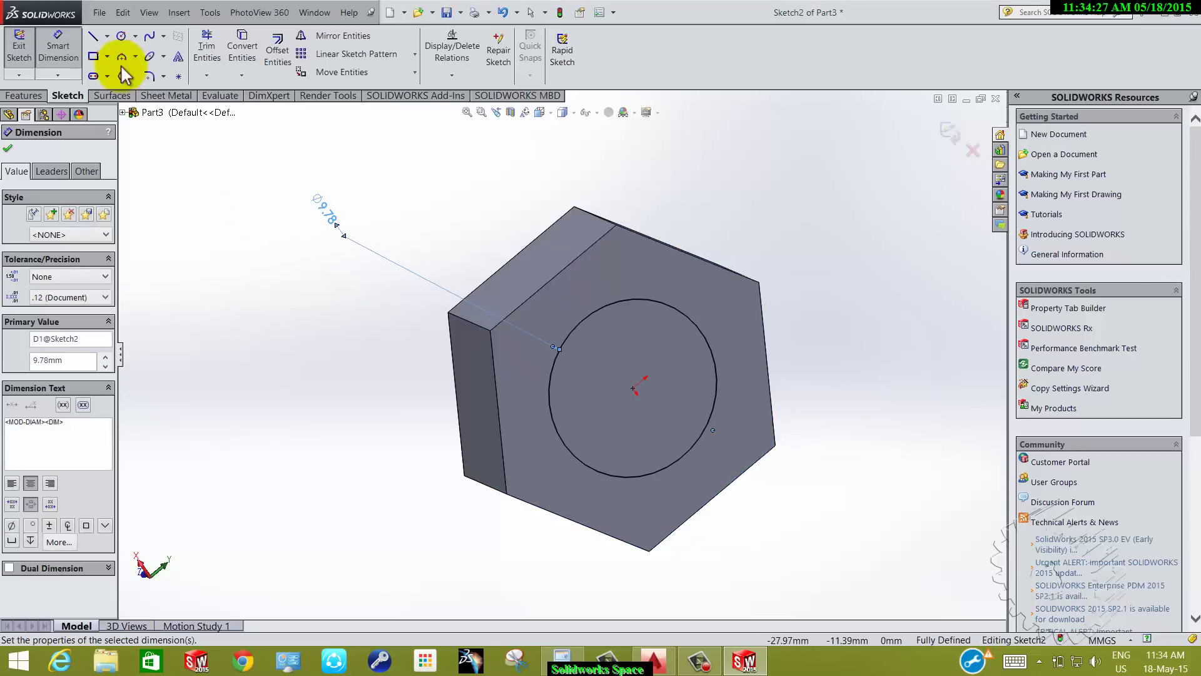
{"action": "left_click", "coordinate": [19, 45]}
Extrude the circle Blind 20 mm into the bolt shank
{"action": "left_click", "coordinate": [23, 95]}
{"action": "left_click", "coordinate": [26, 50]}
{"action": "type", "text": "2"}
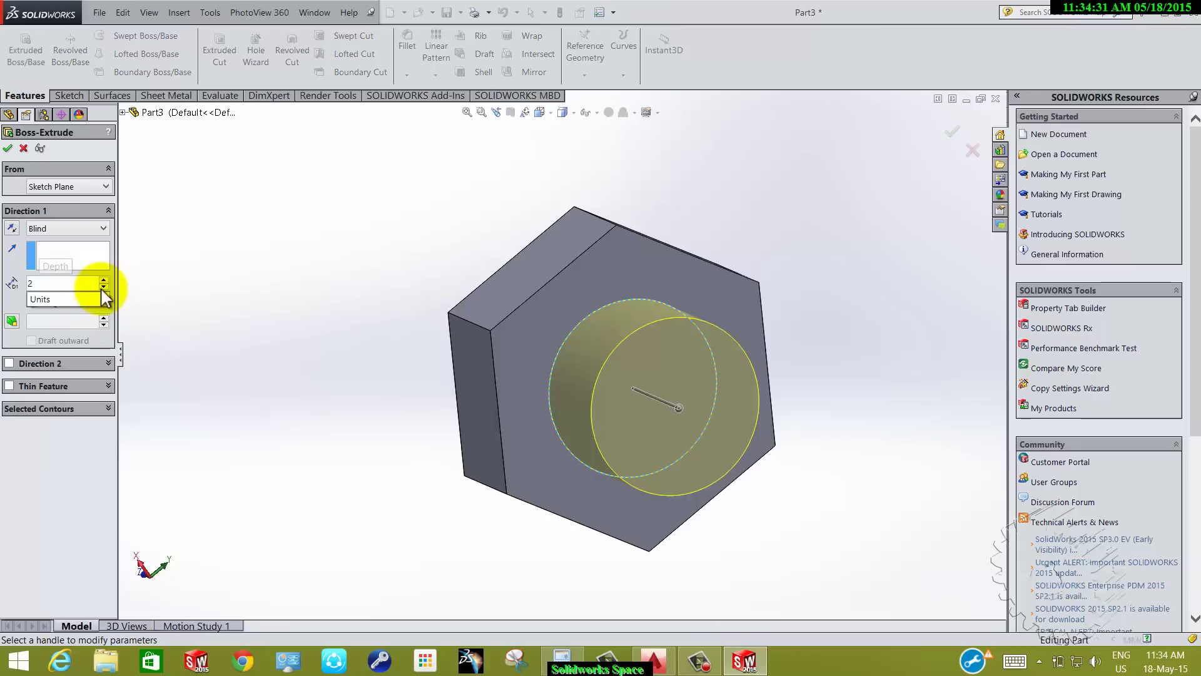
{"action": "type", "text": "0"}
{"action": "key", "text": "Return"}
{"action": "left_click", "coordinate": [7, 147]}
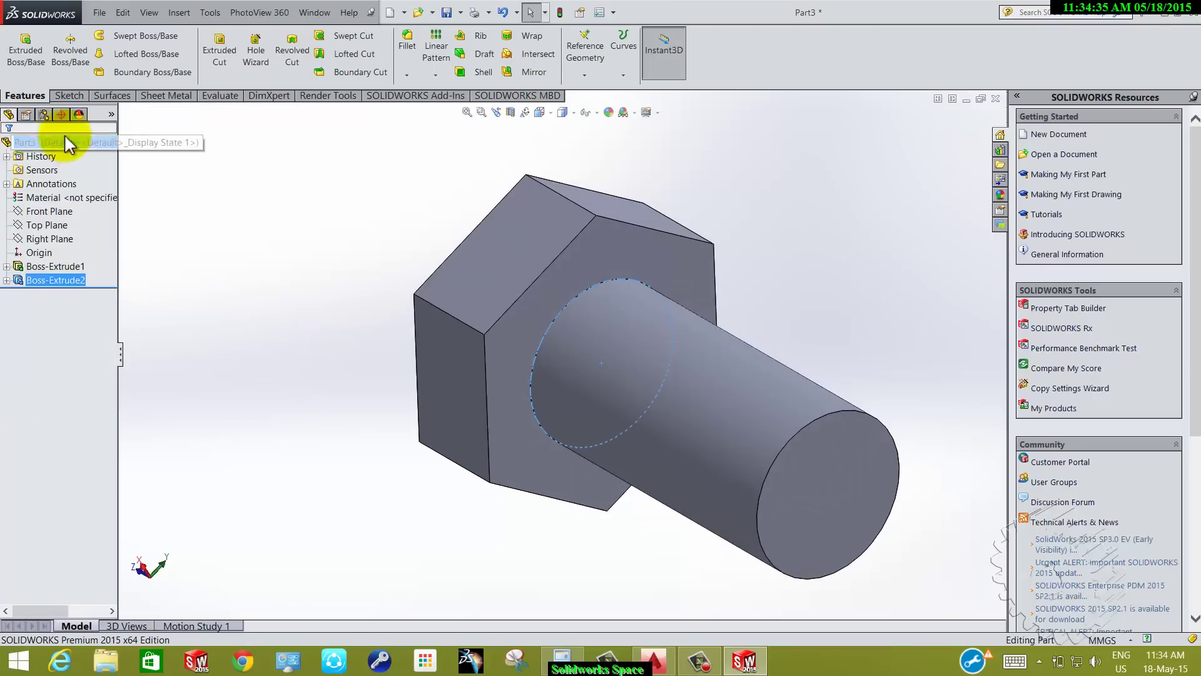
{"action": "left_click", "coordinate": [33, 55]}
Sketch a circle centred on the shank's end face
{"action": "left_click", "coordinate": [794, 523]}
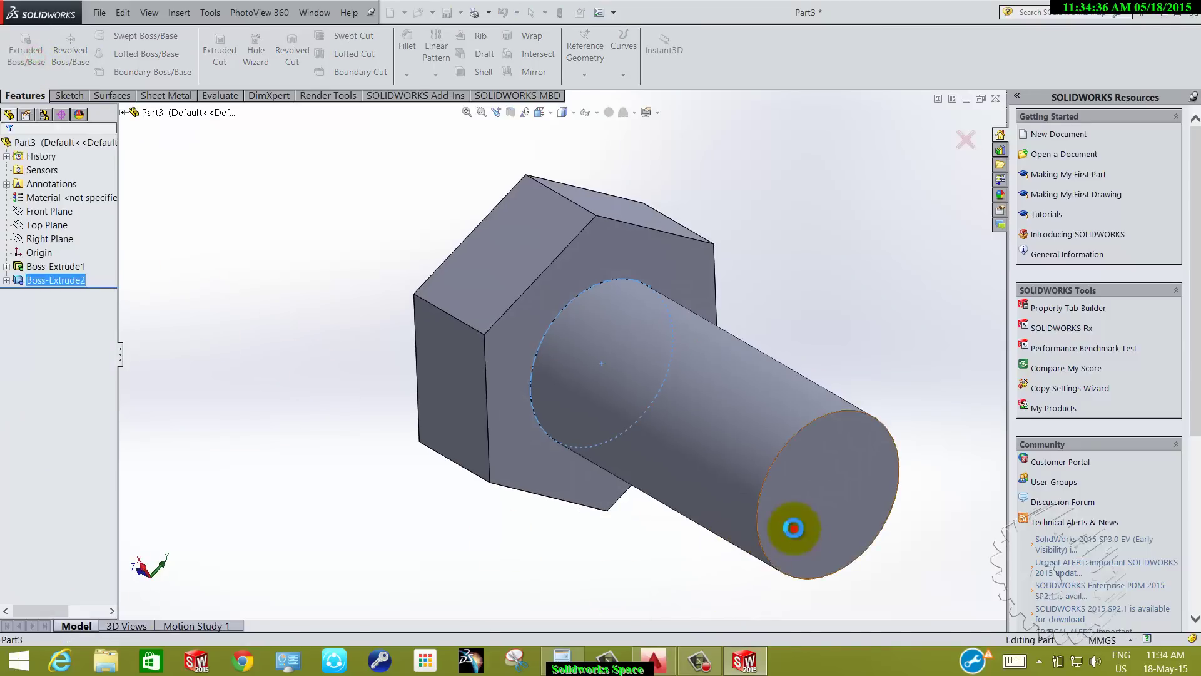
{"action": "left_click", "coordinate": [827, 491]}
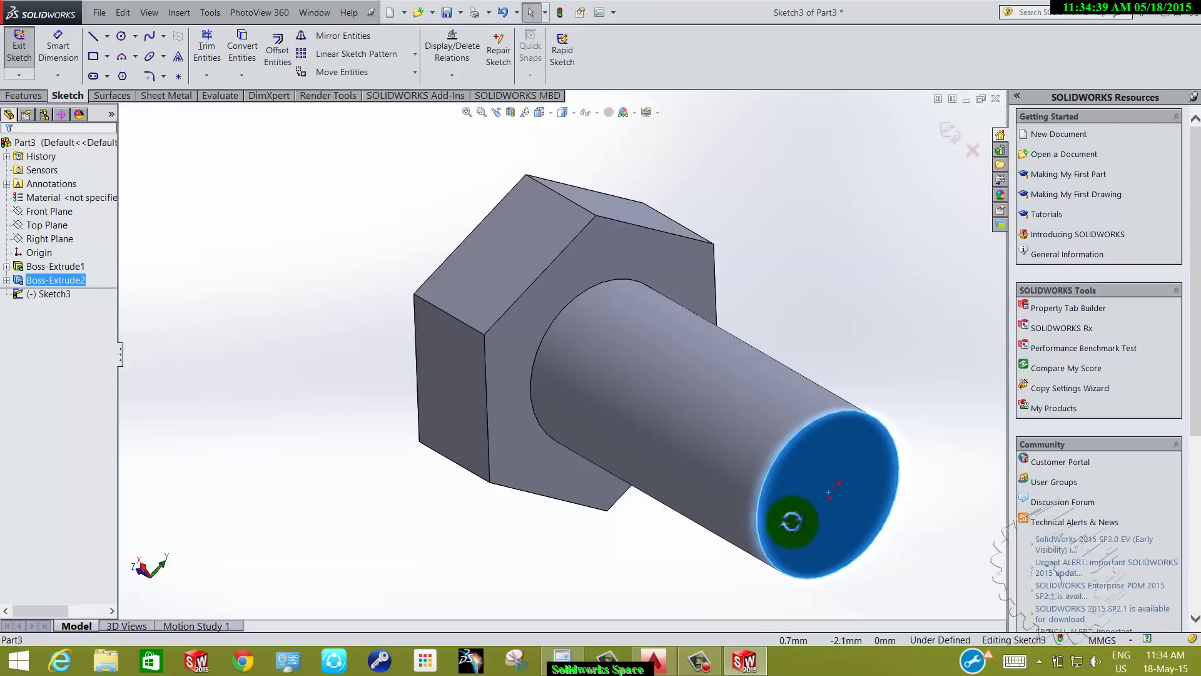
{"action": "left_click", "coordinate": [121, 36]}
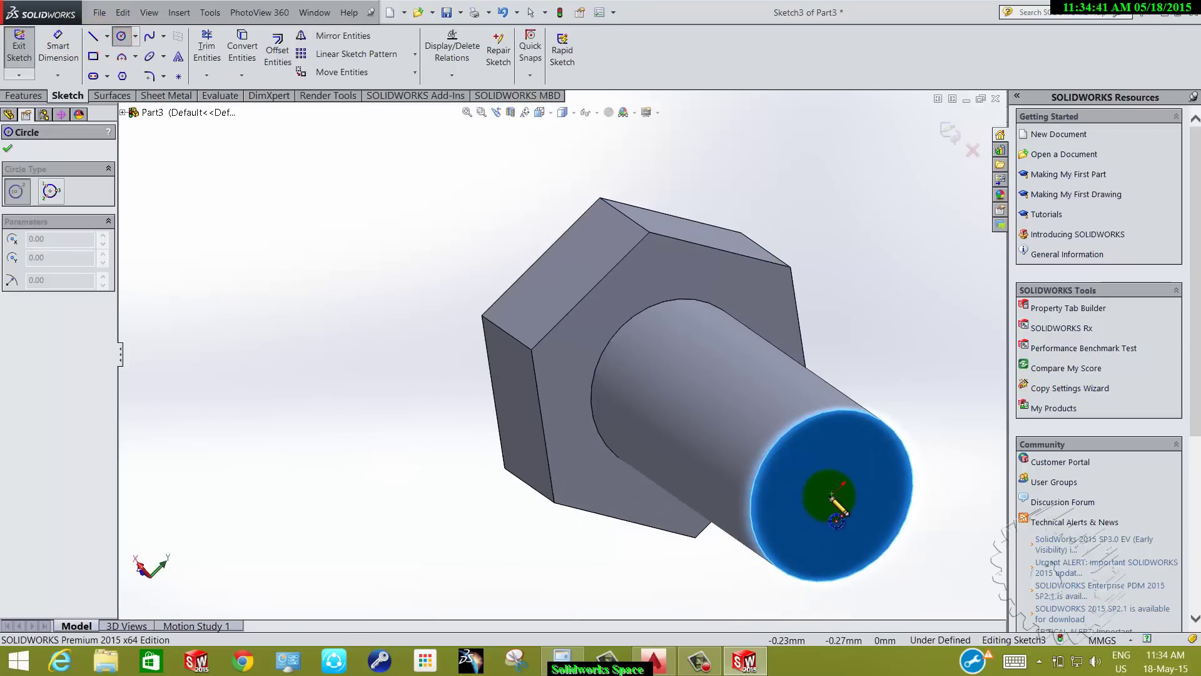
{"action": "left_click_drag", "start_coordinate": [834, 495], "coordinate": [778, 397]}
Dimension the circle Ø10 mm and extrude it 30 mm to lengthen the shank
{"action": "left_click", "coordinate": [58, 45]}
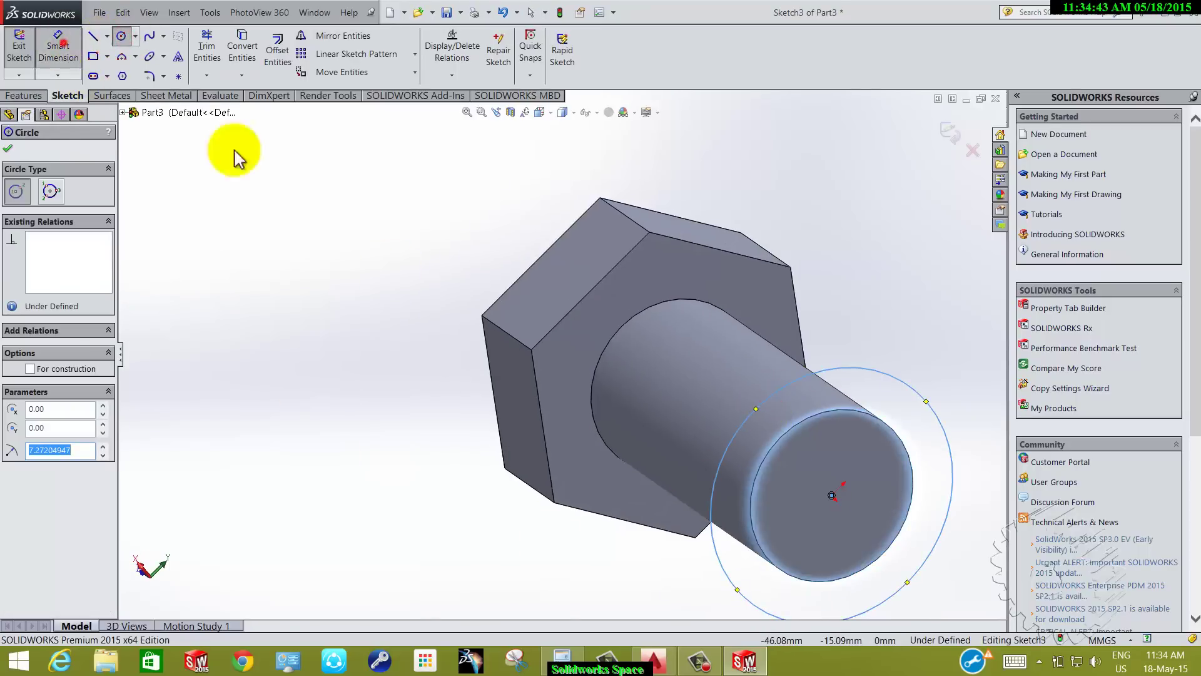
{"action": "left_click", "coordinate": [857, 374]}
{"action": "left_click", "coordinate": [892, 266]}
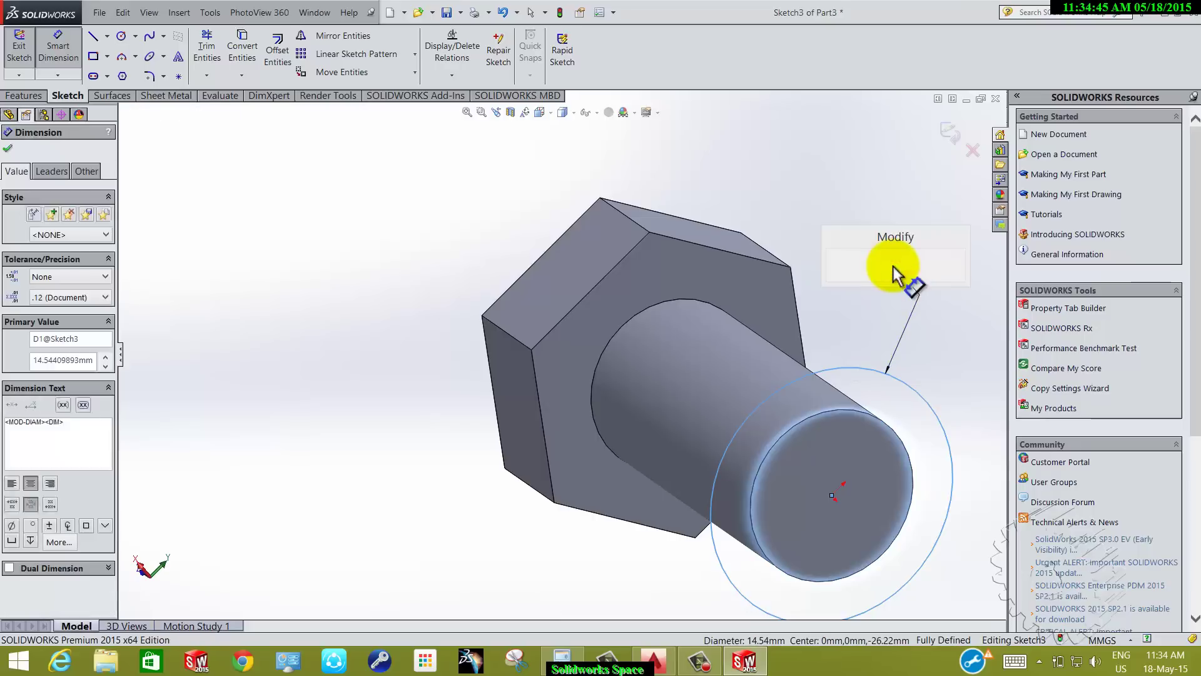
{"action": "type", "text": "10"}
{"action": "key", "text": "Return"}
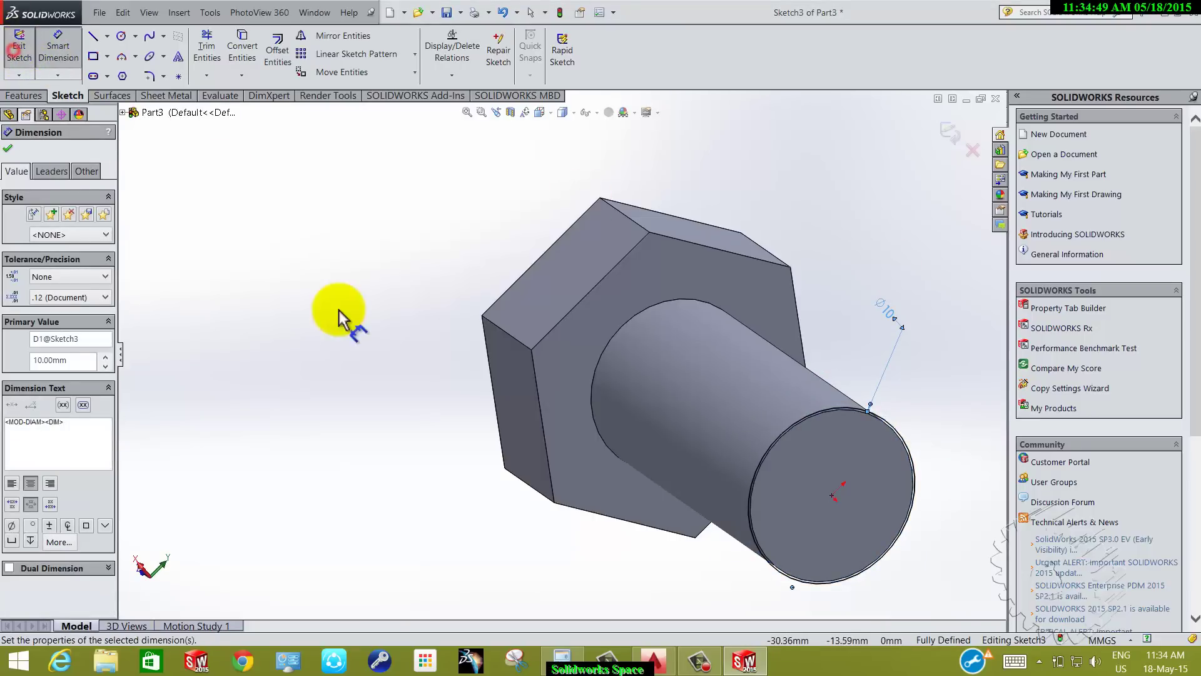
{"action": "left_click", "coordinate": [27, 49]}
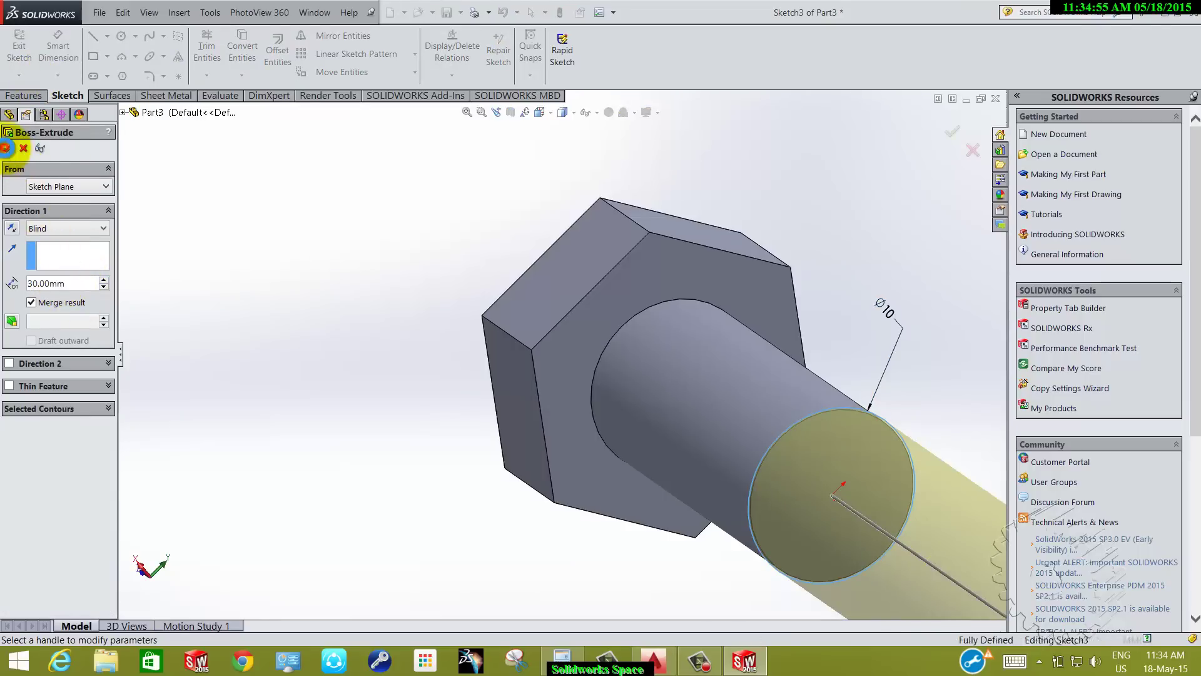
{"action": "left_click", "coordinate": [5, 148]}
Chamfer the bolt tip's circular edge 1.5 mm at 45°
{"action": "middle_click_drag", "start_coordinate": [247, 322], "coordinate": [323, 369]}
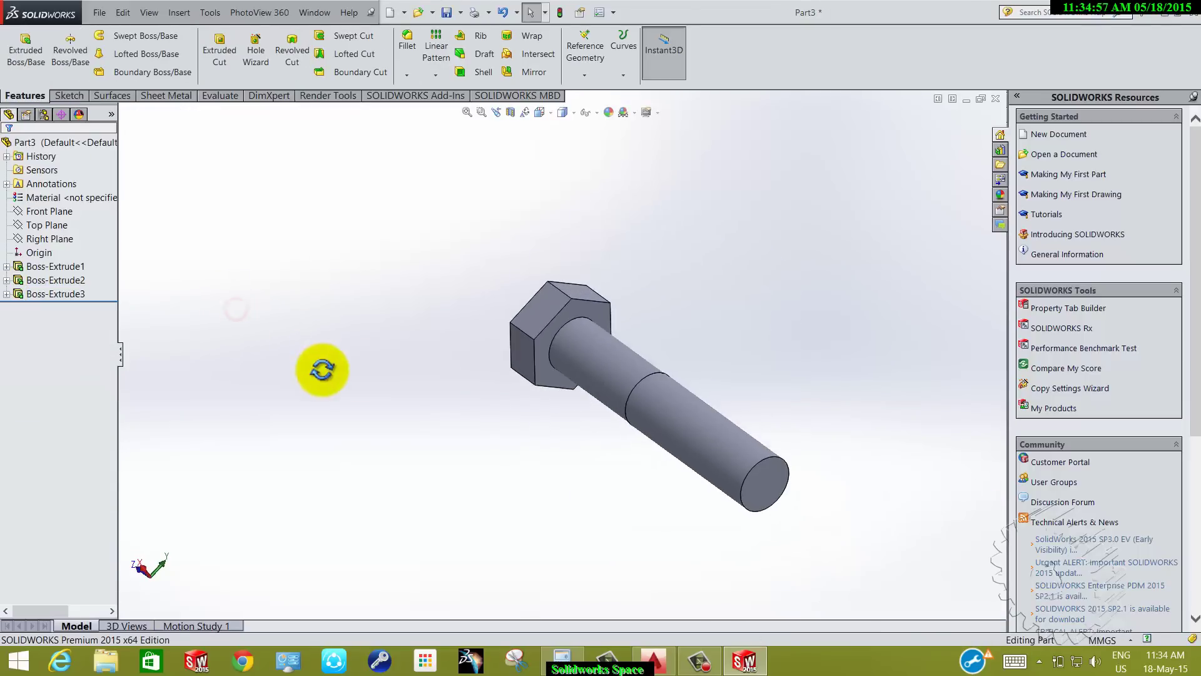
{"action": "scroll", "coordinate": [759, 491], "scroll_direction": "down", "scroll_amount": 3}
{"action": "scroll", "coordinate": [753, 451], "scroll_direction": "down", "scroll_amount": 2}
{"action": "left_click", "coordinate": [751, 441]}
{"action": "left_click", "coordinate": [290, 280]}
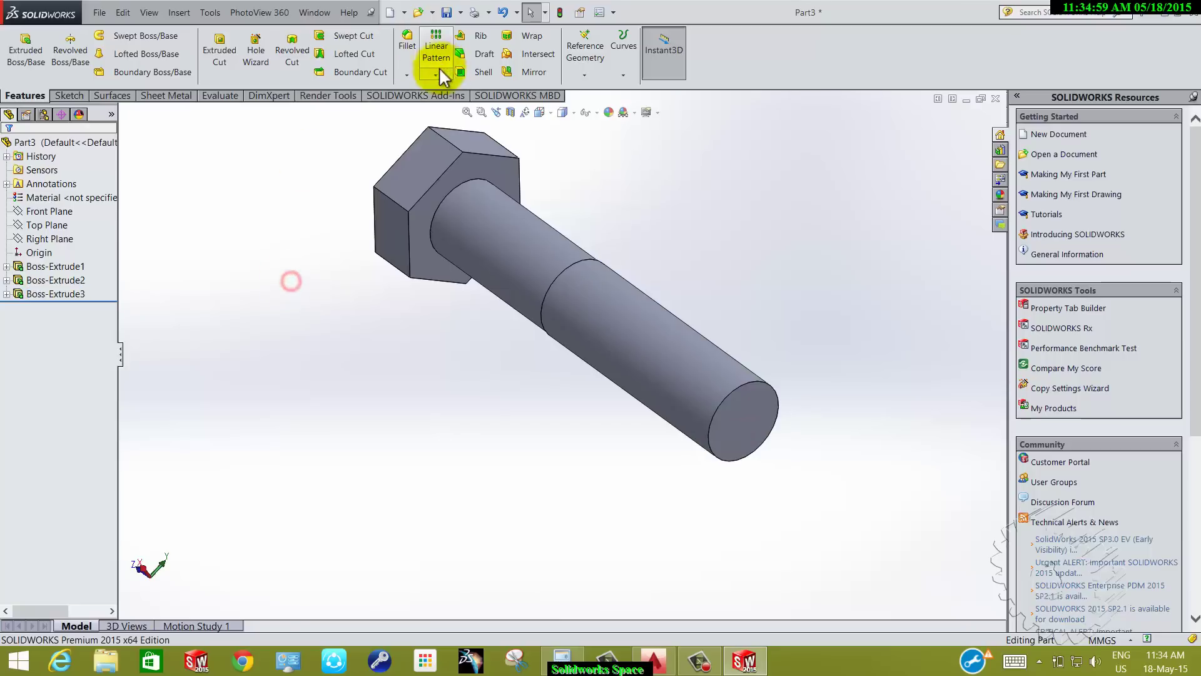
{"action": "left_click", "coordinate": [432, 104]}
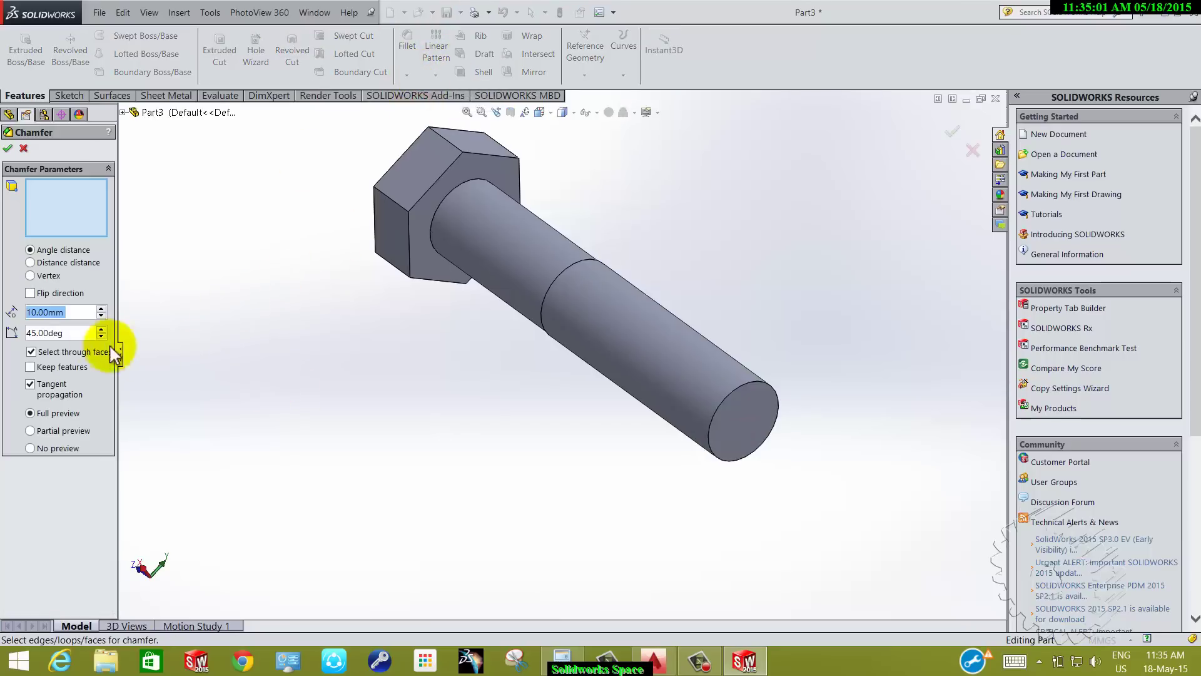
{"action": "type", "text": "1.5"}
{"action": "key", "text": "Return"}
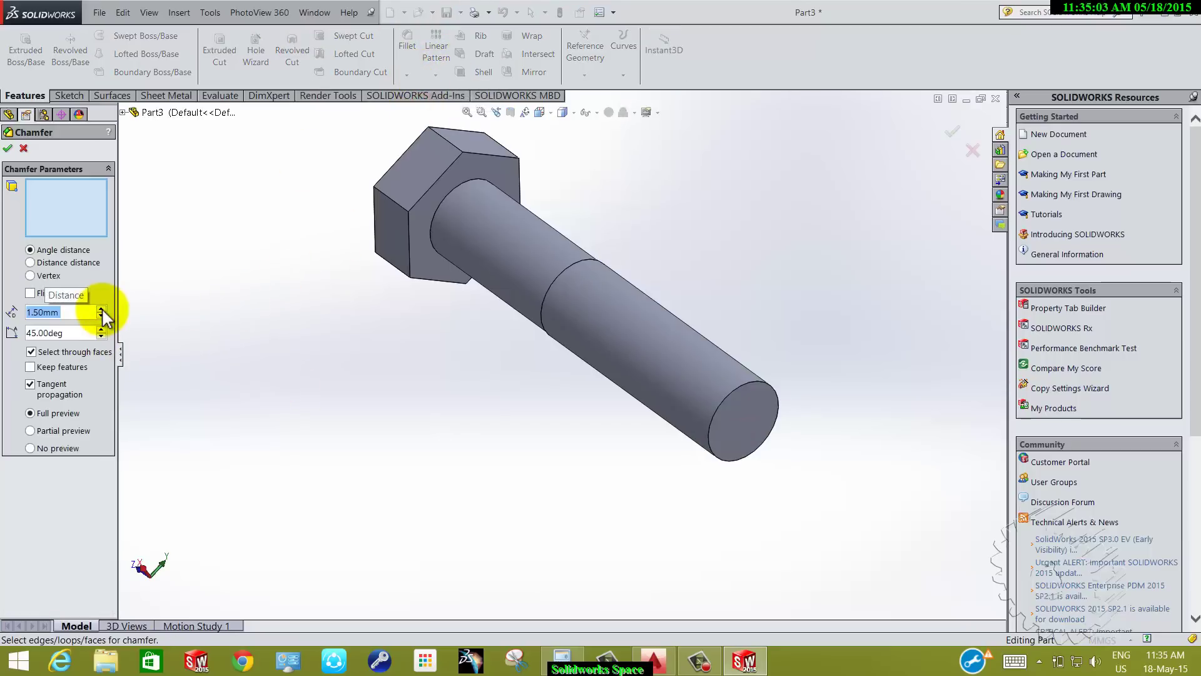
{"action": "left_click", "coordinate": [727, 405]}
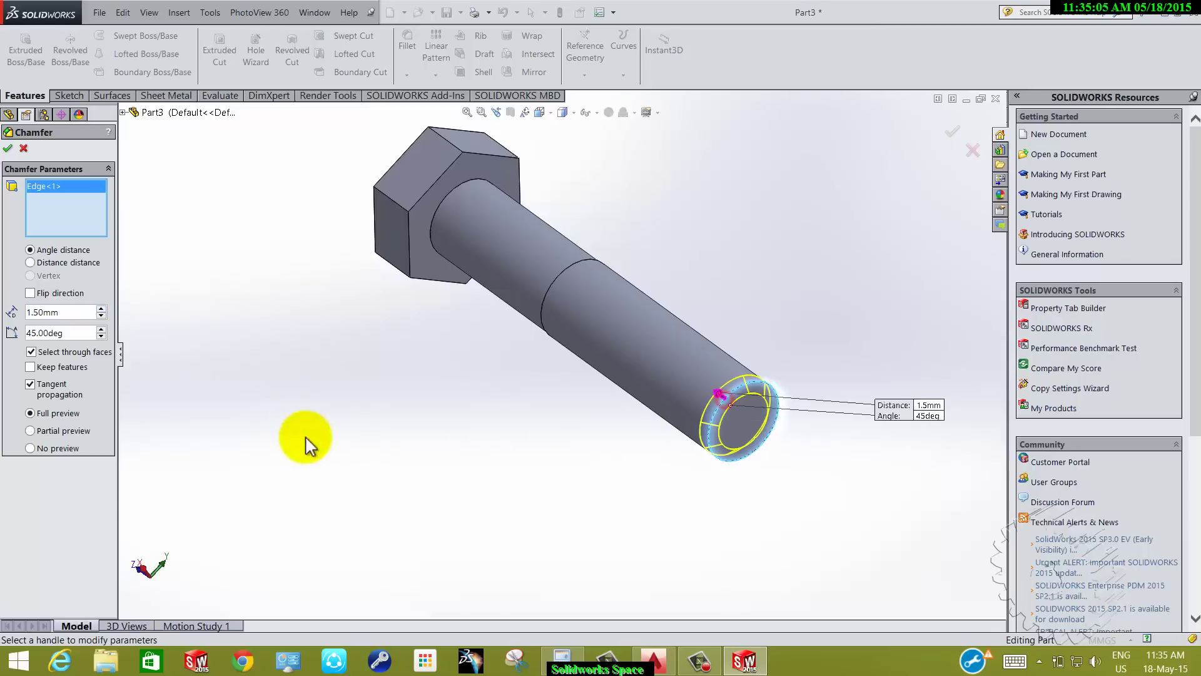
{"action": "left_click", "coordinate": [9, 149]}
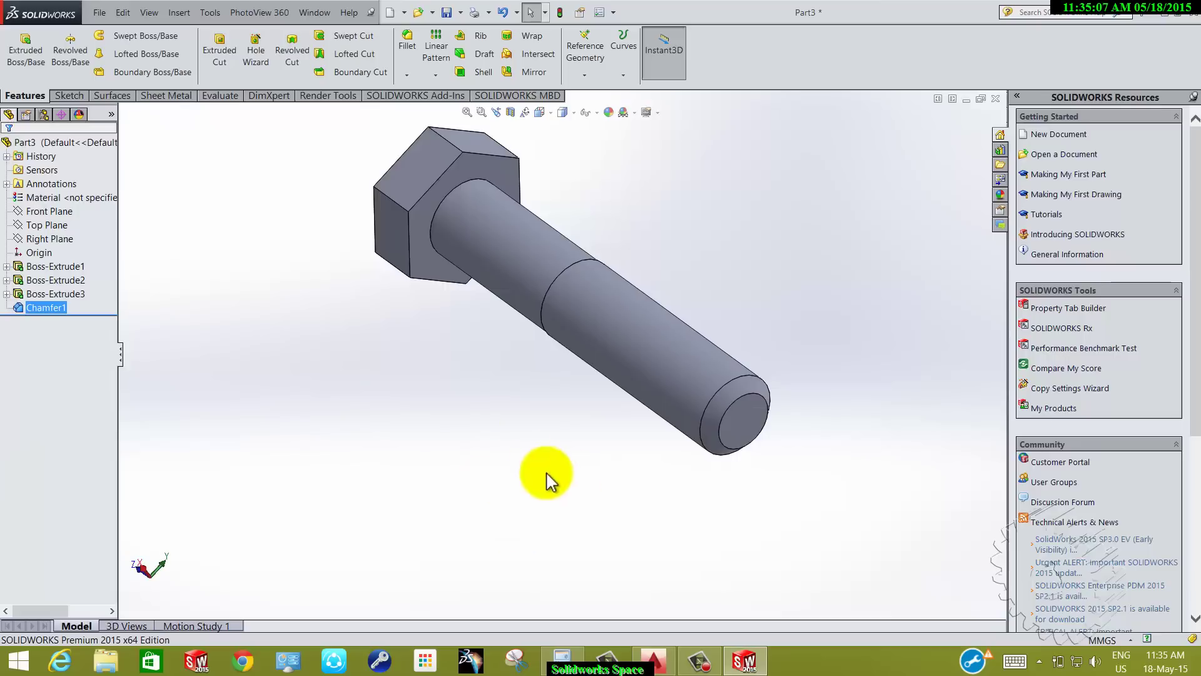
View the Right Plane normal-to and start a new sketch on it
{"action": "right_click", "coordinate": [44, 238]}
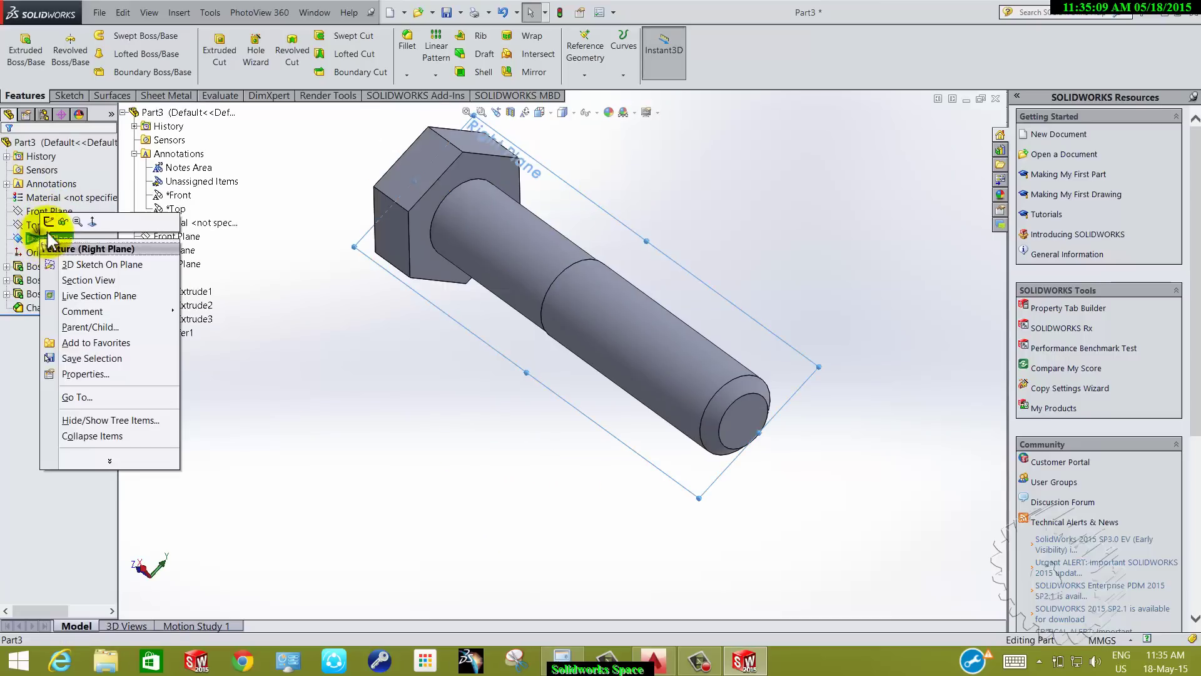
{"action": "left_click", "coordinate": [92, 222]}
{"action": "right_click", "coordinate": [51, 238]}
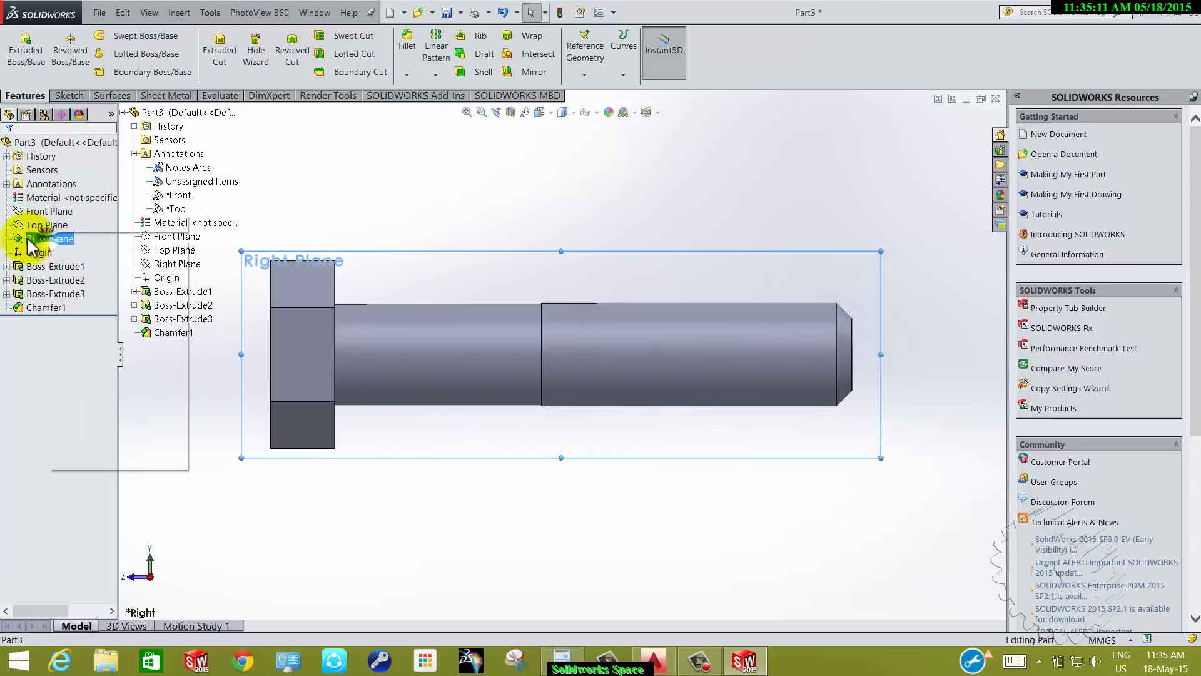
{"action": "left_click", "coordinate": [56, 221]}
{"action": "scroll", "coordinate": [911, 344], "scroll_direction": "down", "scroll_amount": 2}
{"action": "scroll", "coordinate": [926, 356], "scroll_direction": "down", "scroll_amount": 2}
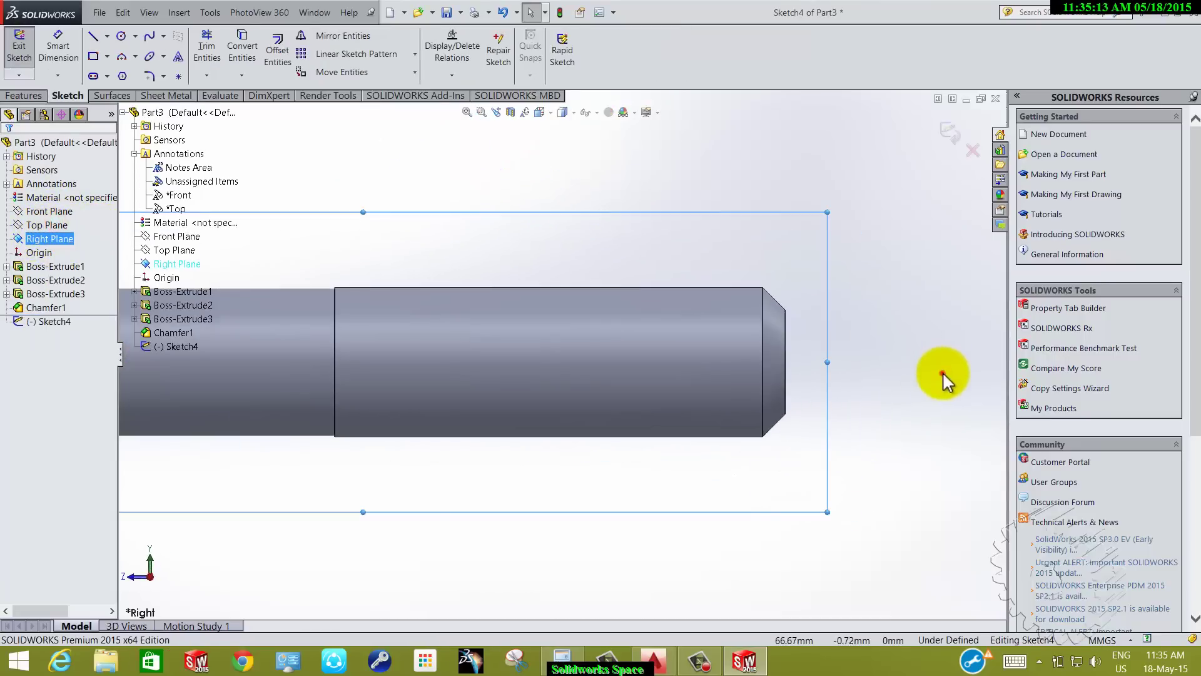
{"action": "scroll", "coordinate": [902, 344], "scroll_direction": "down", "scroll_amount": 3}
{"action": "scroll", "coordinate": [902, 345], "scroll_direction": "down", "scroll_amount": 1}
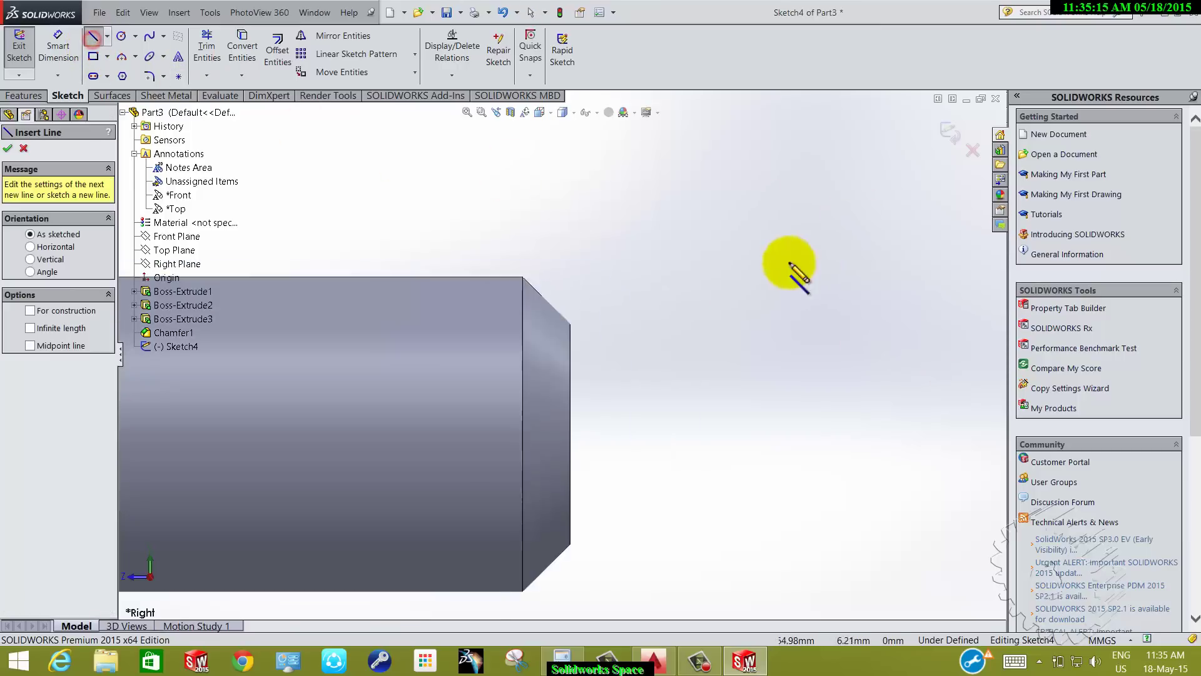
{"action": "scroll", "coordinate": [786, 260], "scroll_direction": "down", "scroll_amount": 1}
Draw a V of two lines beside the bolt tip with a vertical centerline through its point
{"action": "left_click", "coordinate": [545, 257]}
{"action": "left_click", "coordinate": [649, 406]}
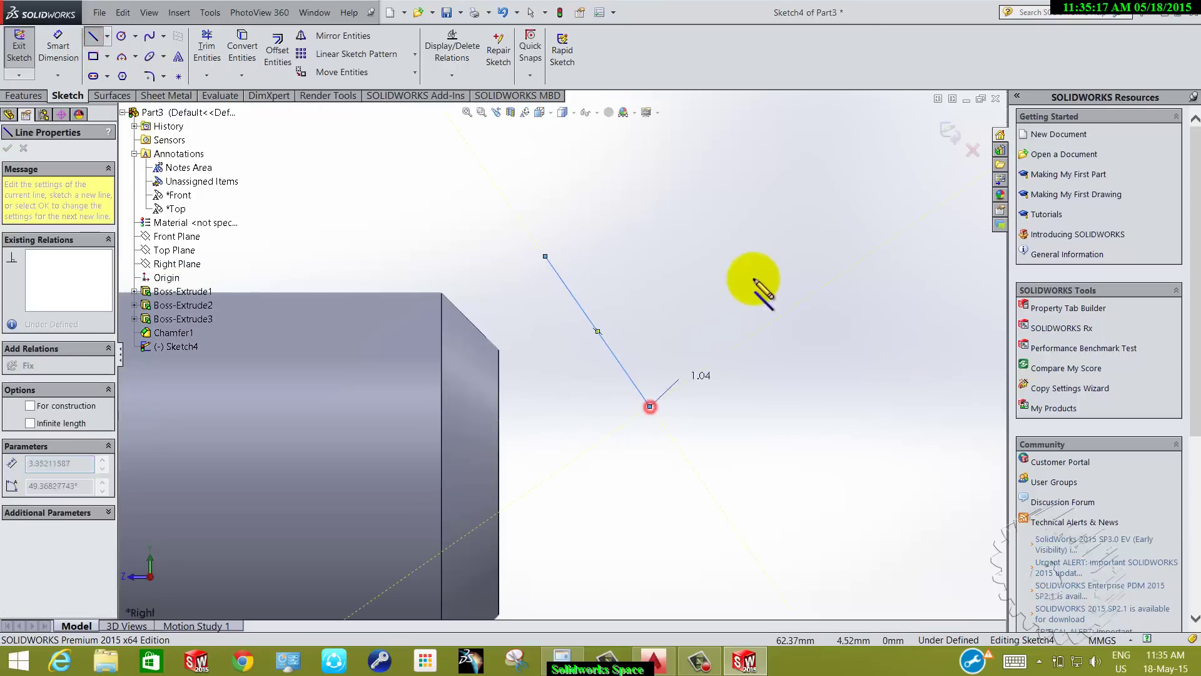
{"action": "double_click", "coordinate": [745, 257]}
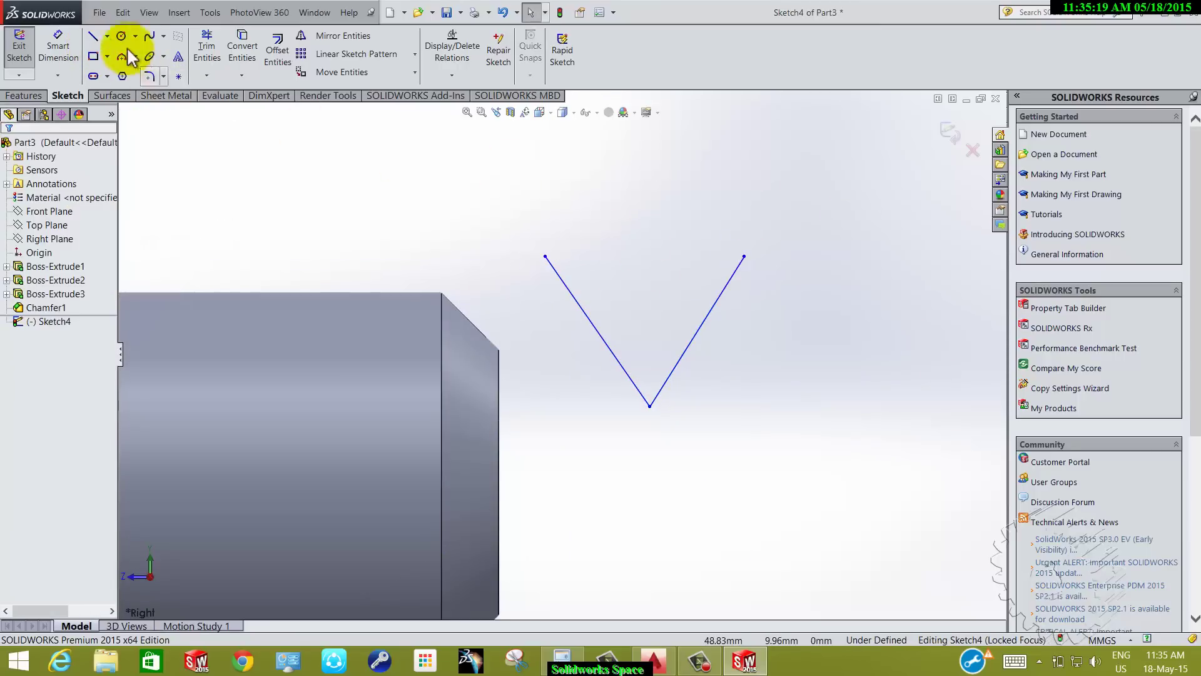
{"action": "left_click", "coordinate": [107, 37]}
{"action": "left_click", "coordinate": [128, 67]}
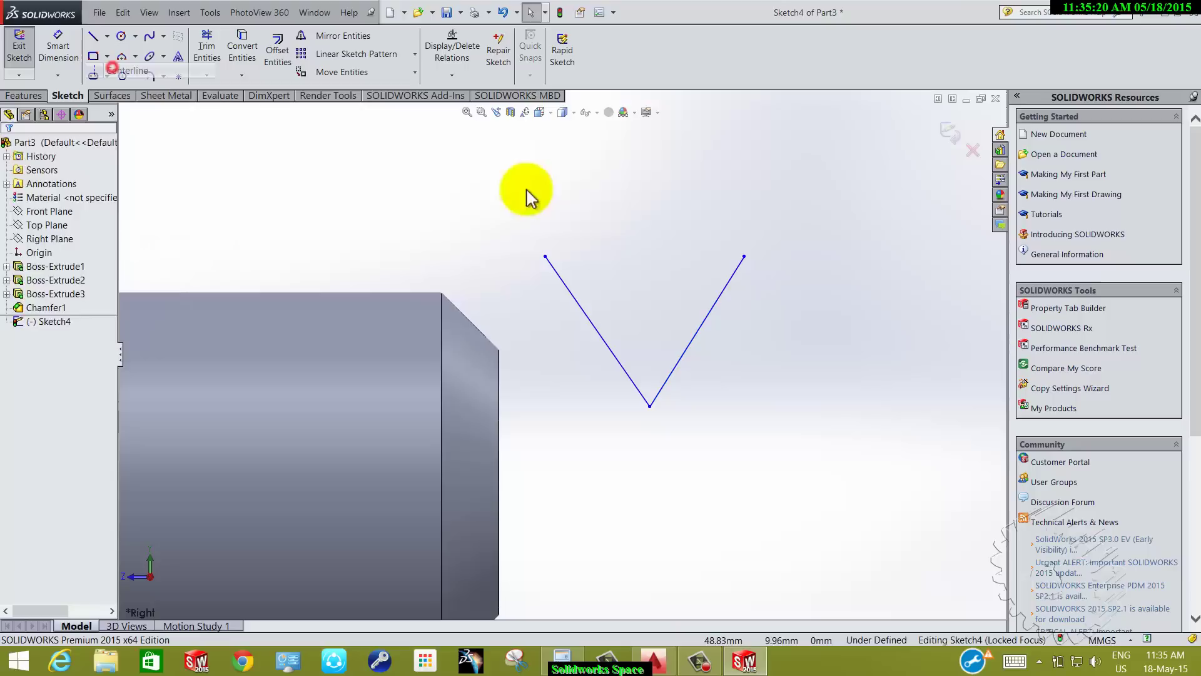
{"action": "left_click", "coordinate": [650, 183]}
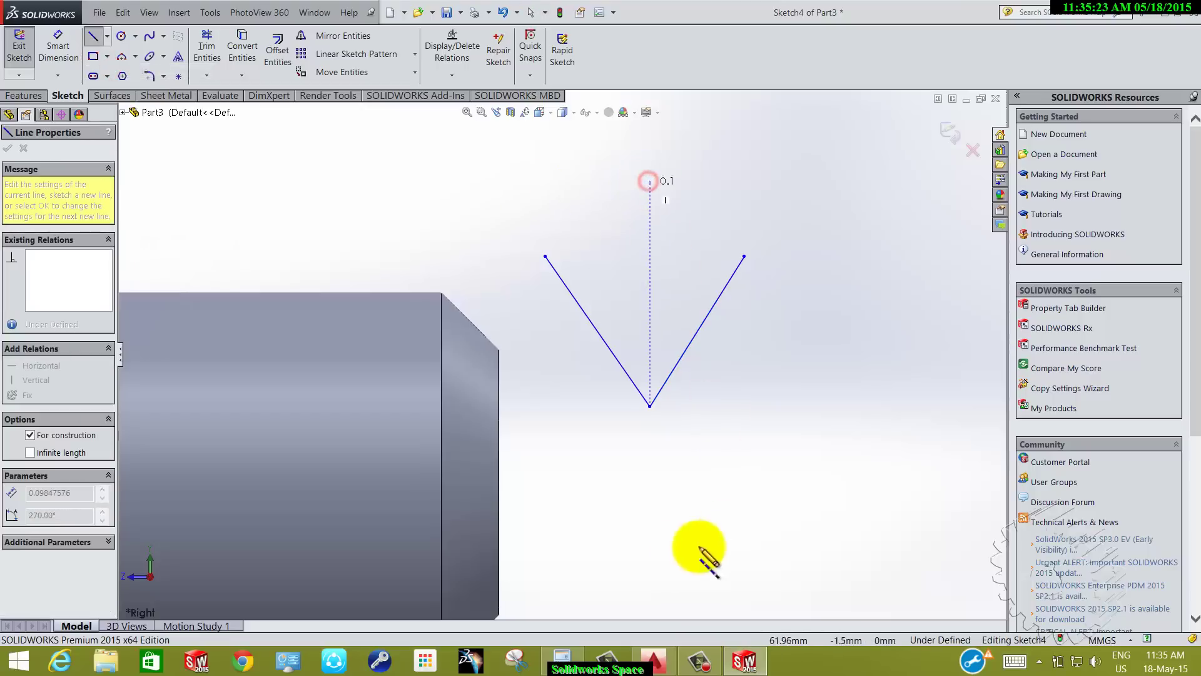
{"action": "double_click", "coordinate": [650, 561]}
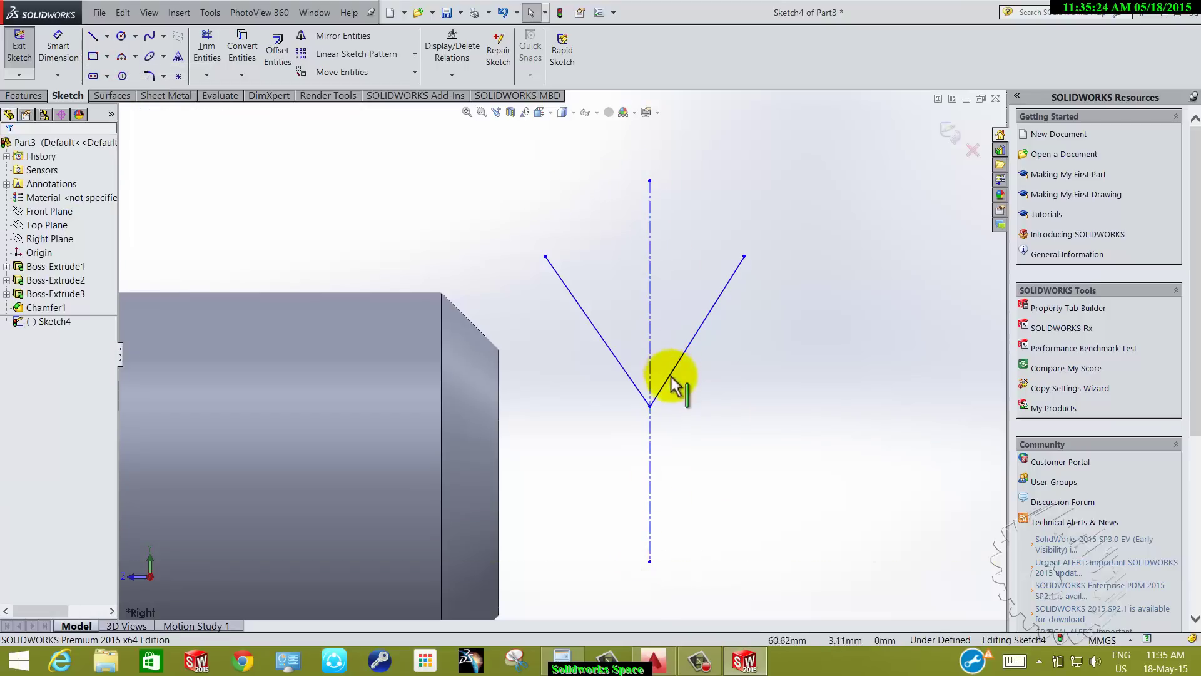
Dimension the V's line angles to 30° and 60°
{"action": "left_click", "coordinate": [69, 59]}
{"action": "left_click", "coordinate": [618, 360]}
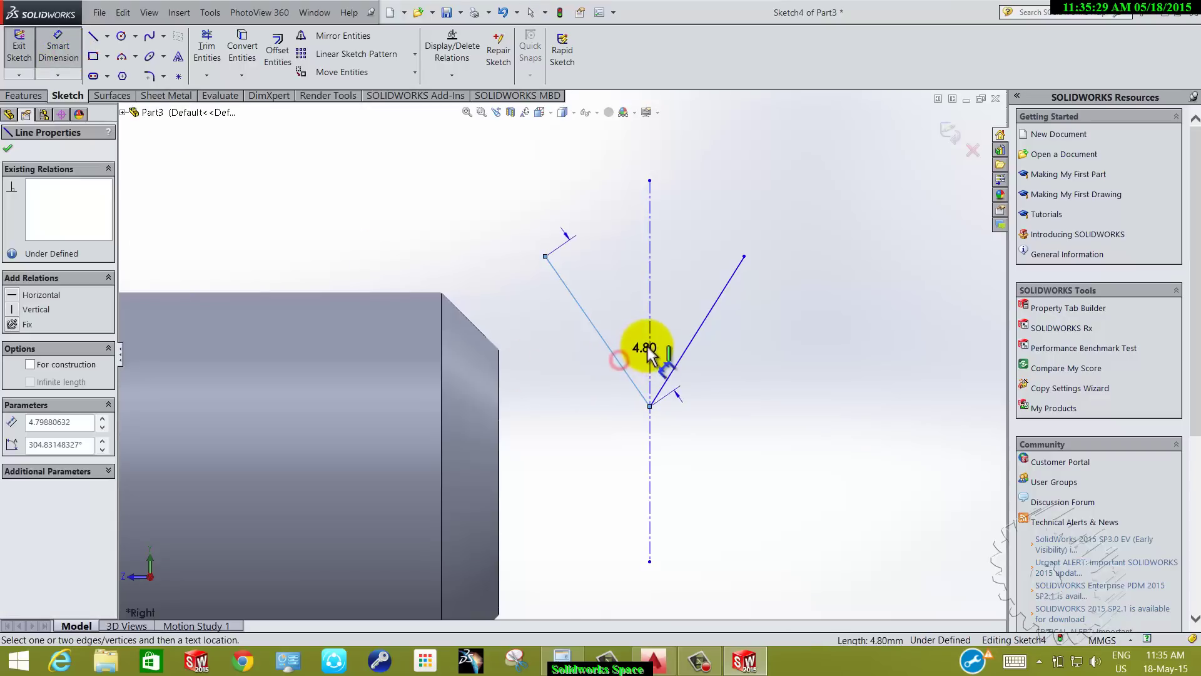
{"action": "left_click", "coordinate": [625, 324]}
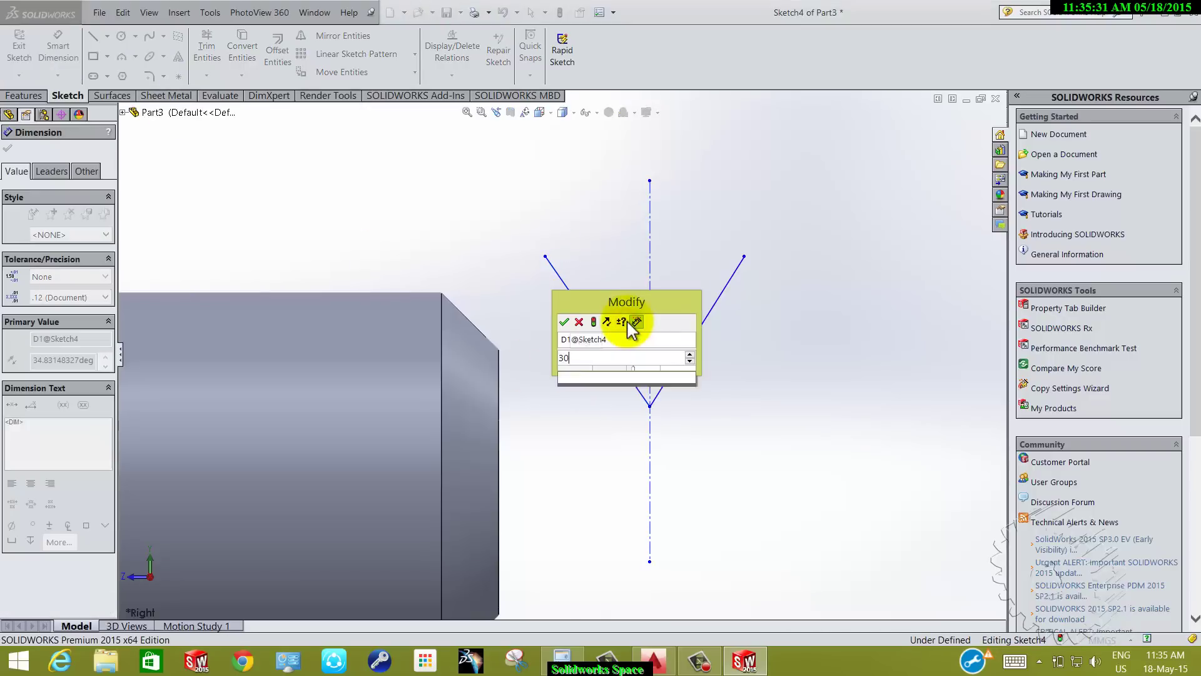
{"action": "type", "text": "30"}
{"action": "key", "text": "Return"}
{"action": "left_click", "coordinate": [591, 305]}
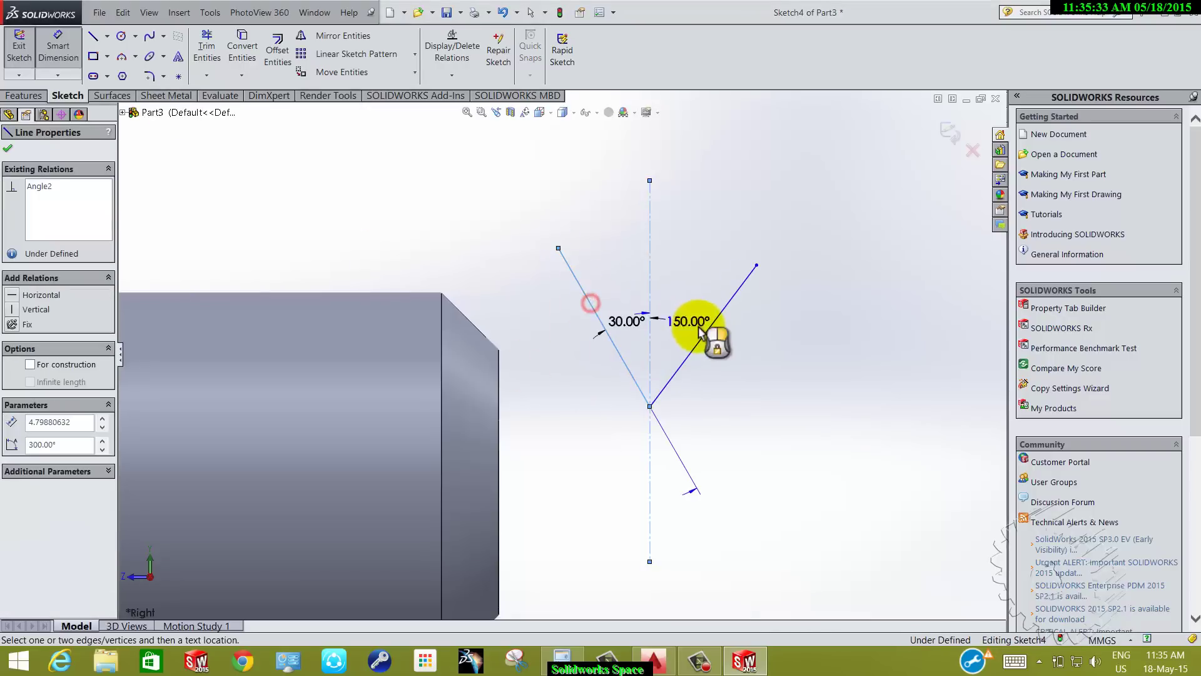
{"action": "left_click", "coordinate": [684, 308]}
{"action": "left_click", "coordinate": [670, 288]}
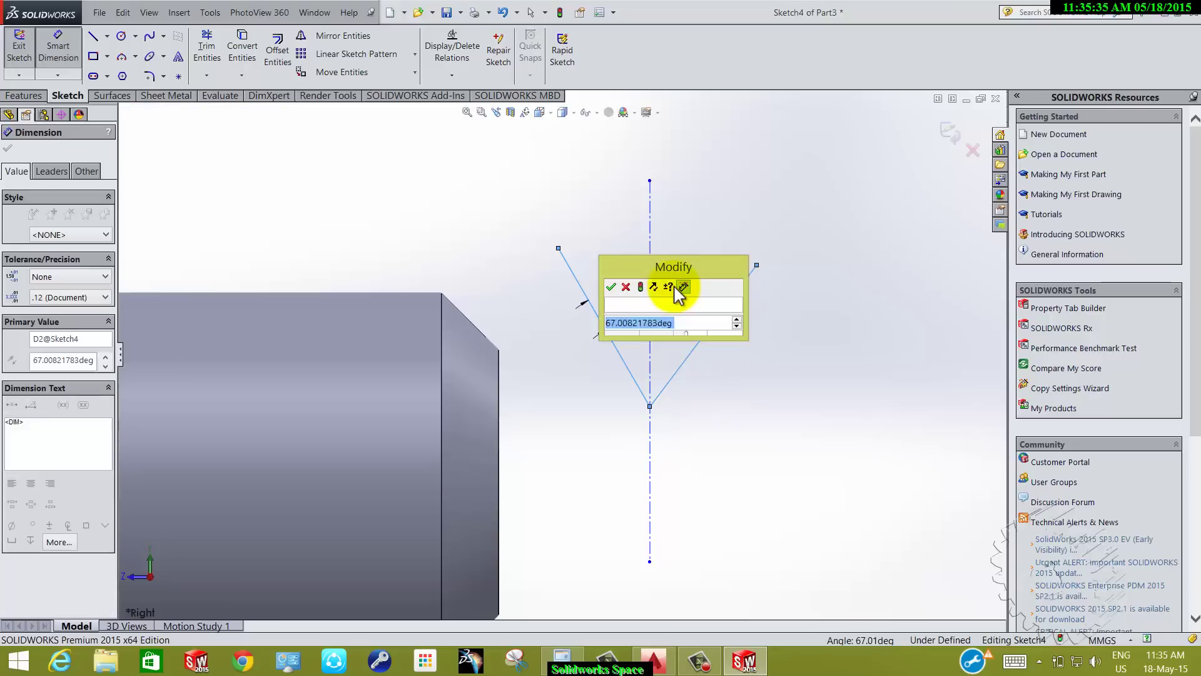
{"action": "type", "text": "60"}
{"action": "key", "text": "Return"}
{"action": "key", "text": "Escape"}
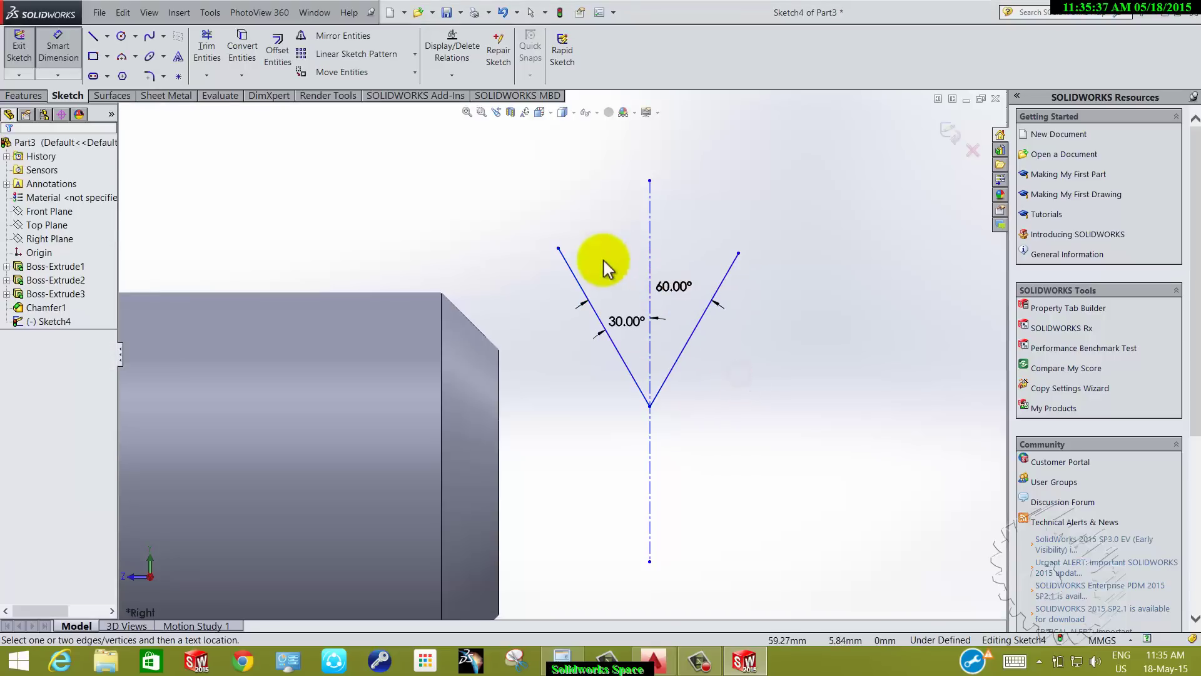
{"action": "key", "text": "Escape"}
Make the V's two top endpoints level with a Horizontal relation
{"action": "left_click", "coordinate": [559, 248]}
{"action": "left_click", "coordinate": [739, 255], "text": "ctrl"}
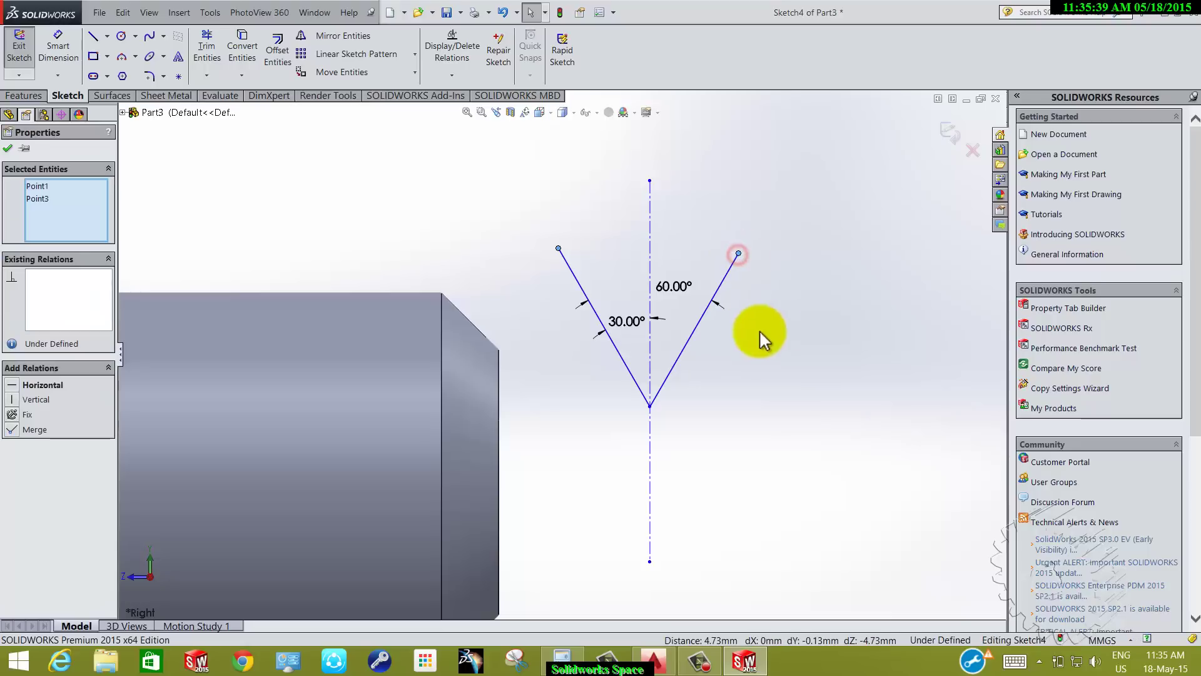
{"action": "left_click", "coordinate": [13, 386]}
{"action": "left_click", "coordinate": [595, 392]}
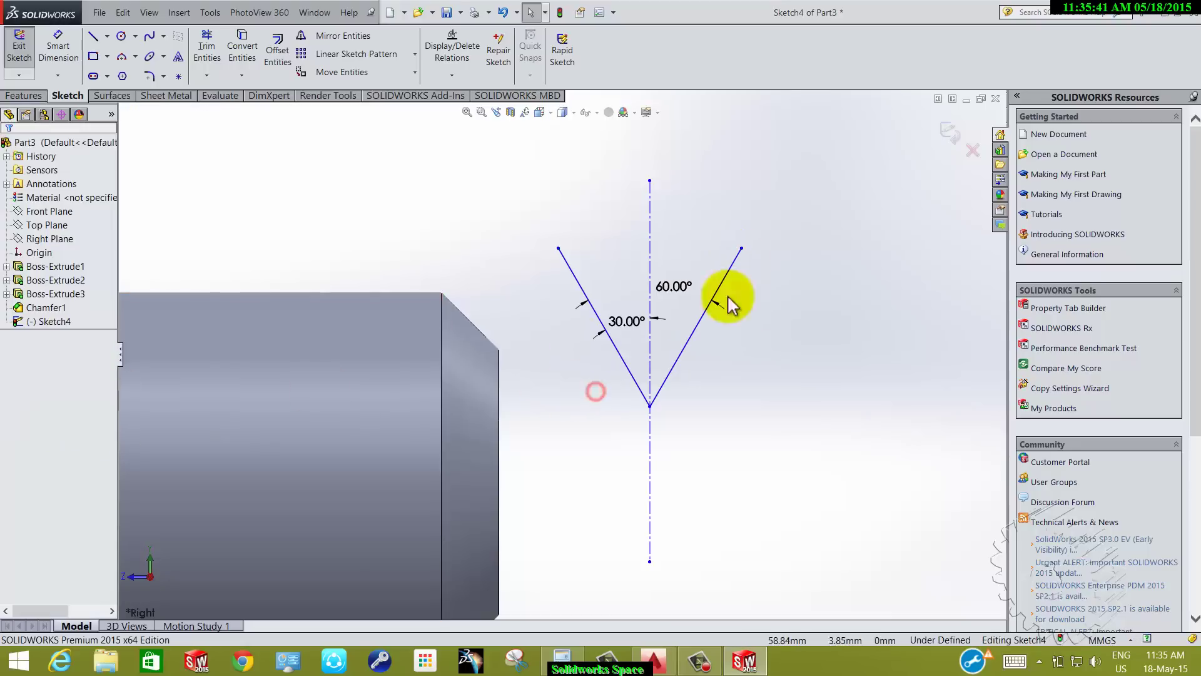
{"action": "scroll", "coordinate": [738, 295], "scroll_direction": "down", "scroll_amount": 2}
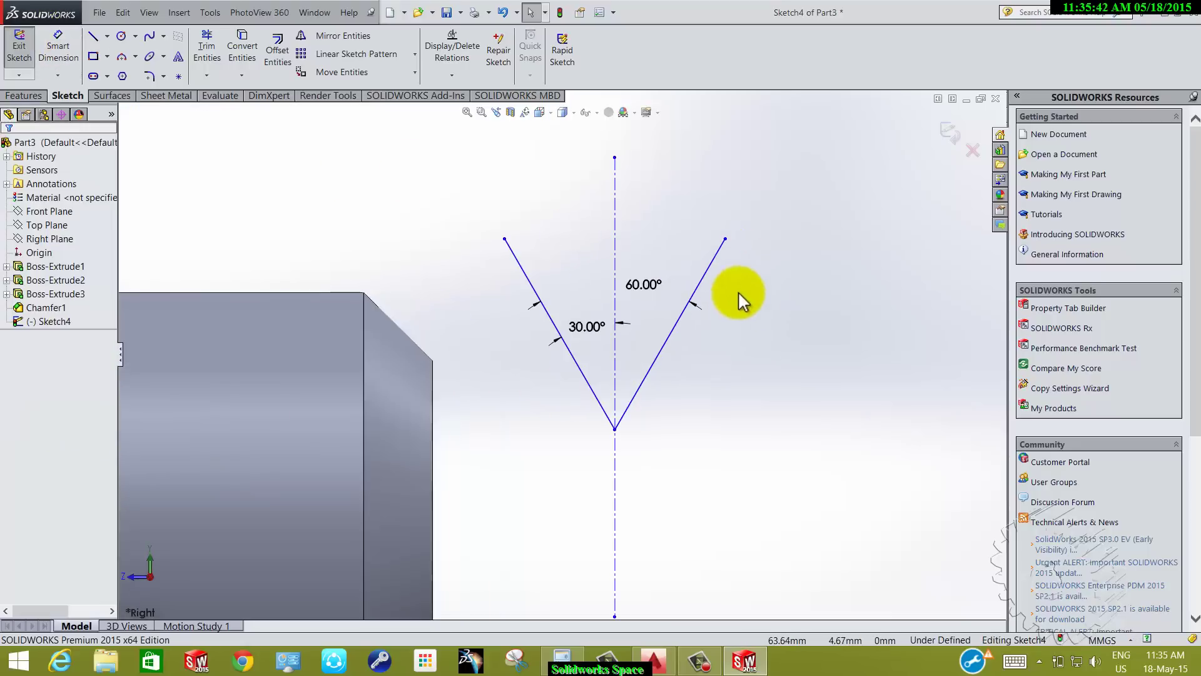
Dimension the V's vertical height from top endpoint to bottom vertex as 1.30
{"action": "left_click", "coordinate": [57, 45]}
{"action": "left_click", "coordinate": [726, 240]}
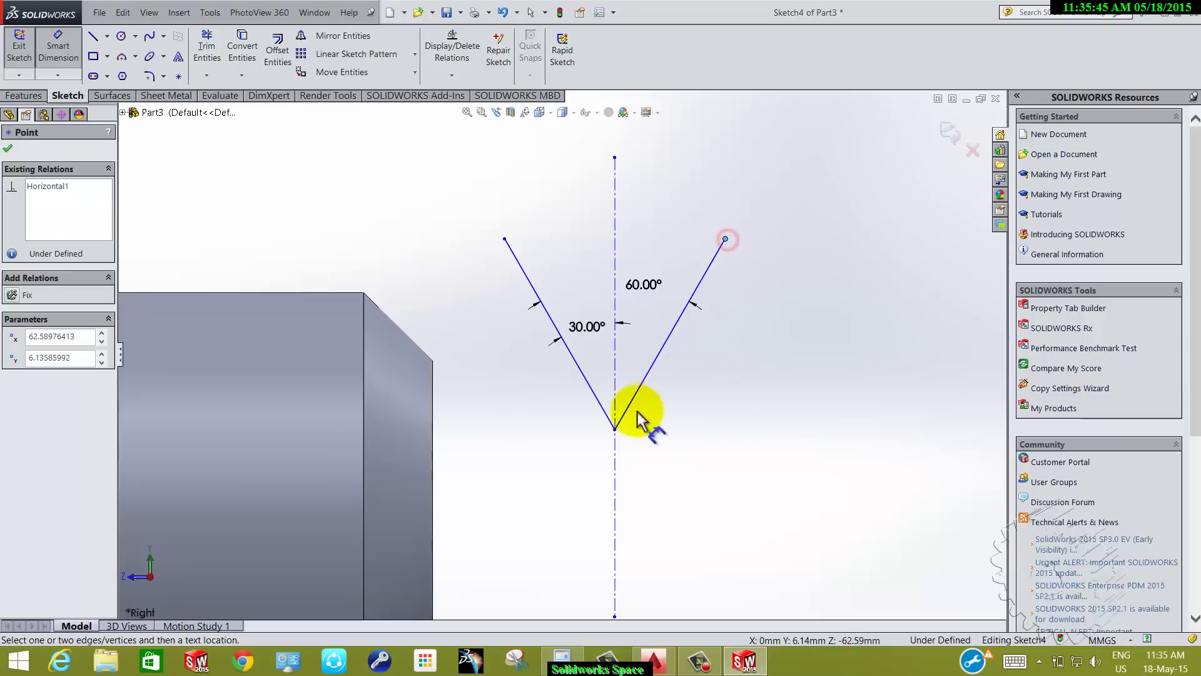
{"action": "left_click", "coordinate": [615, 431]}
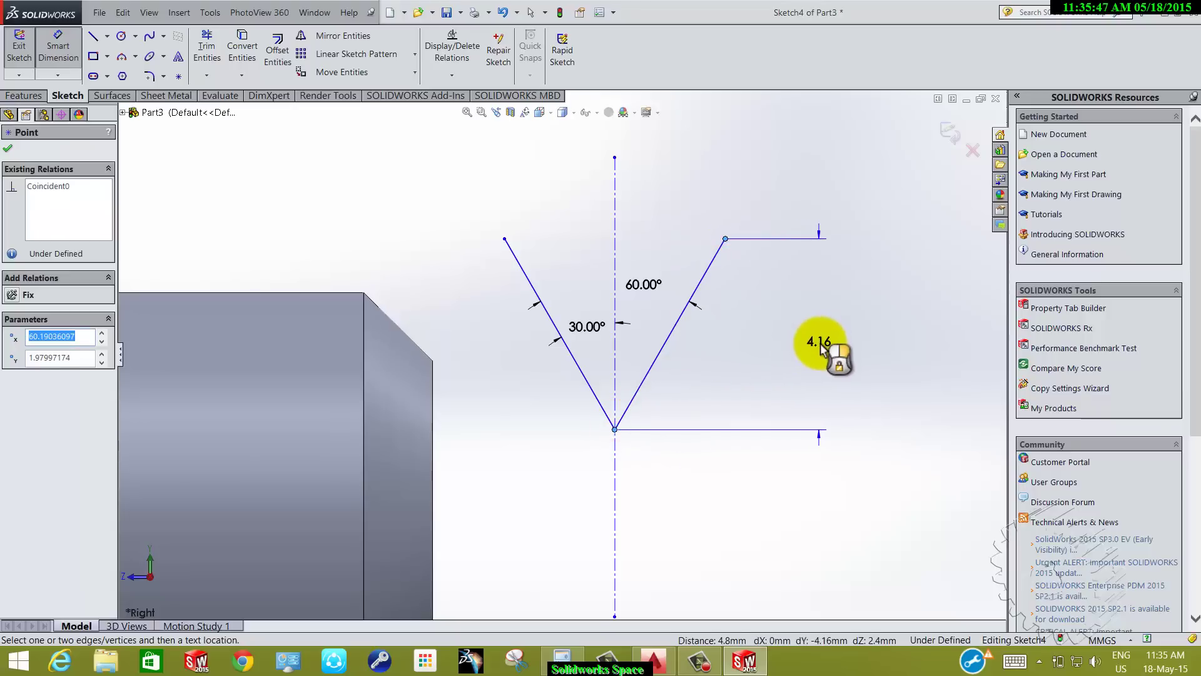
{"action": "left_click", "coordinate": [814, 349]}
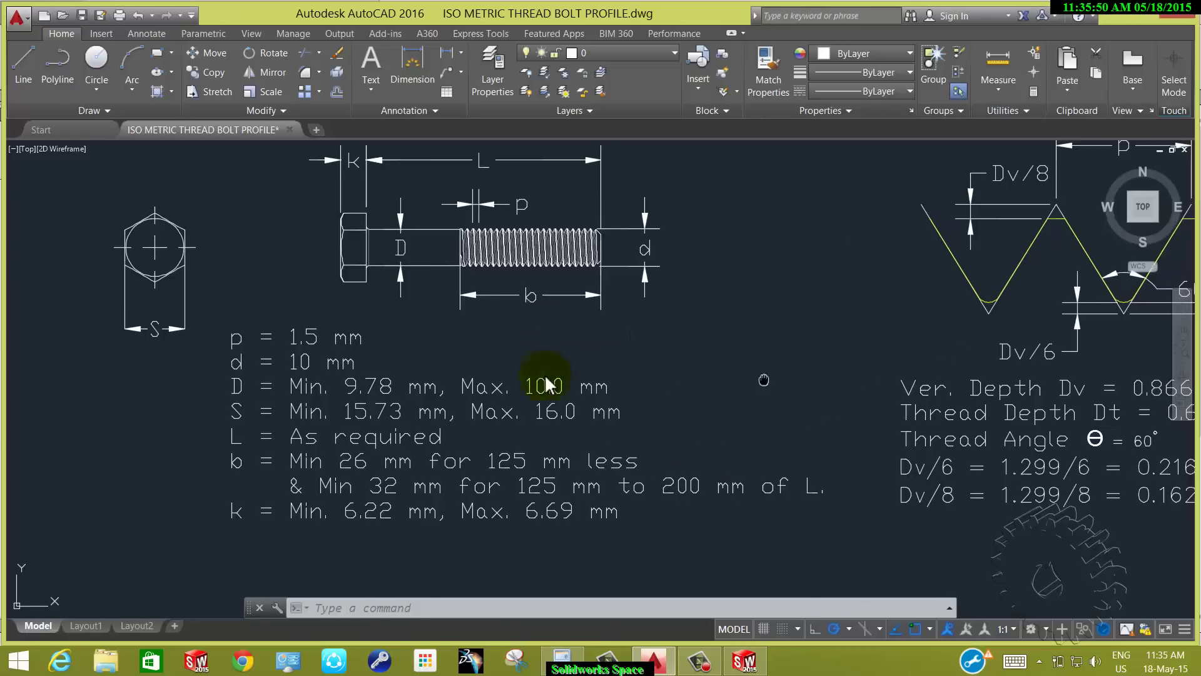
{"action": "middle_click_drag", "start_coordinate": [764, 379], "coordinate": [289, 448]}
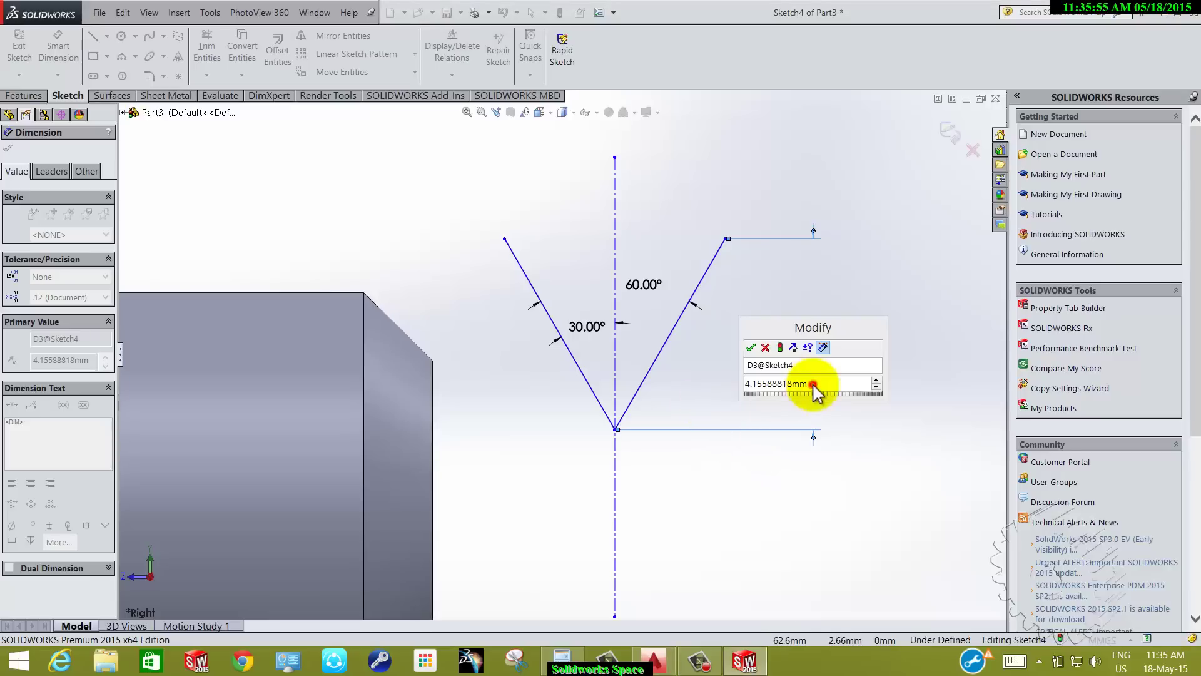
{"action": "double_click", "coordinate": [812, 382]}
{"action": "type", "text": "1.299"}
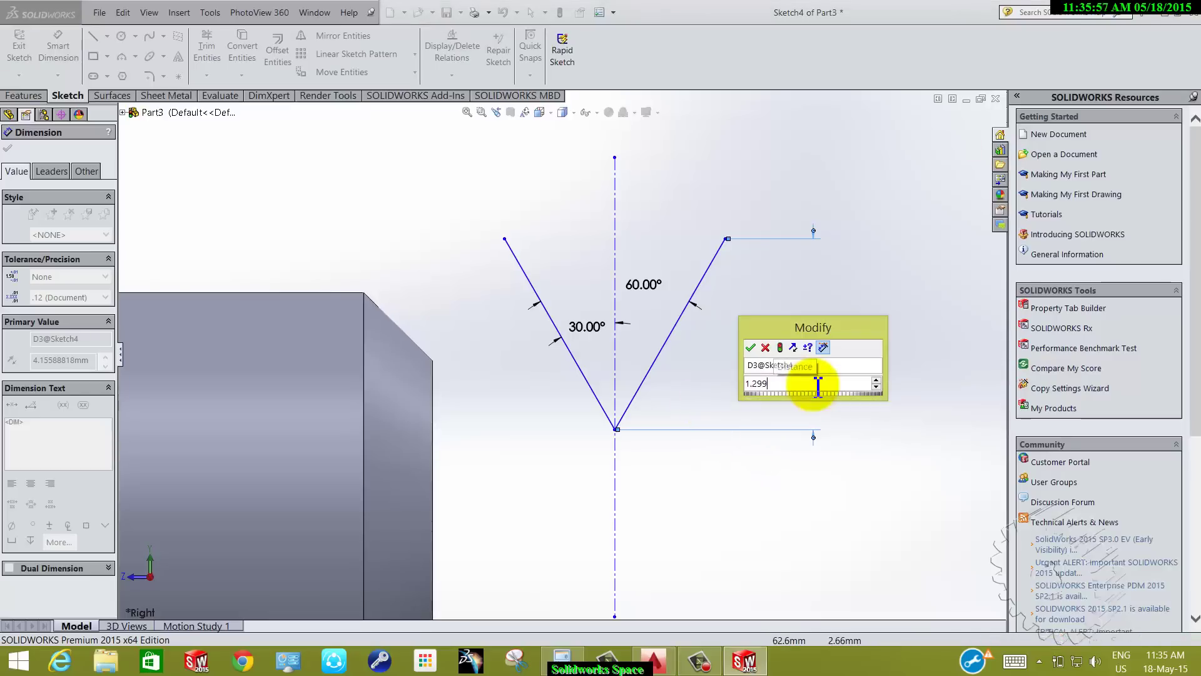
{"action": "key", "text": "Return"}
{"action": "scroll", "coordinate": [558, 255], "scroll_direction": "down", "scroll_amount": 2}
Draw the inner zig-zag profile with short vertical ends inside the V
{"action": "scroll", "coordinate": [599, 328], "scroll_direction": "down", "scroll_amount": 4}
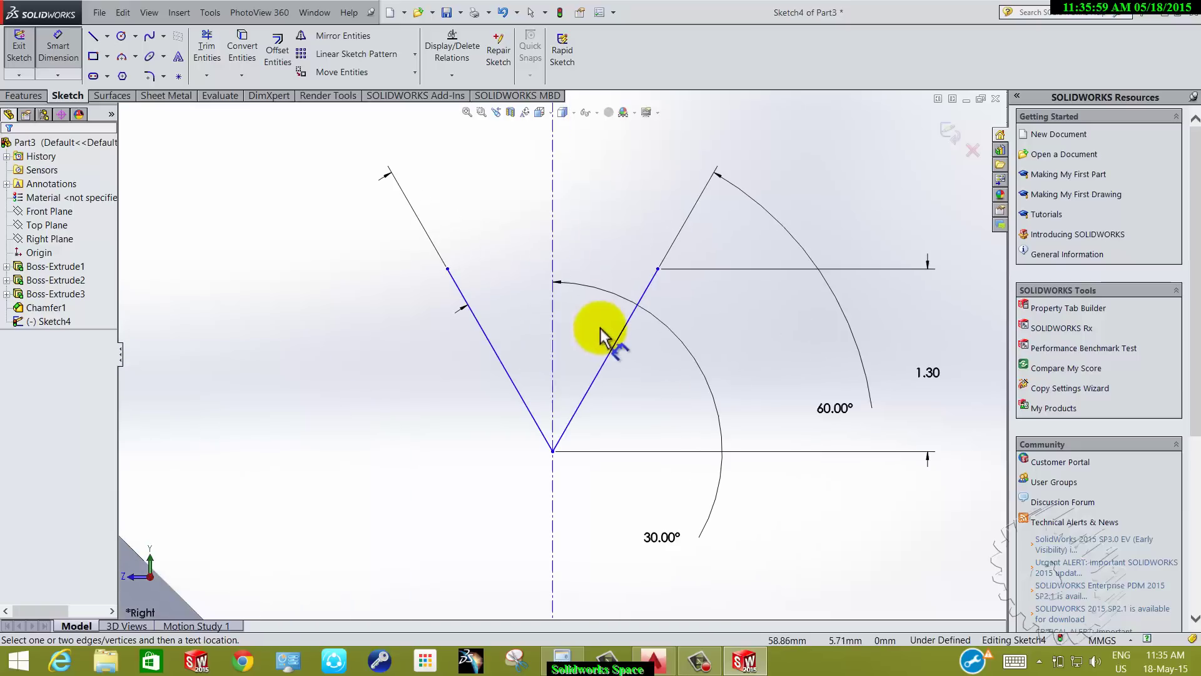
{"action": "left_click", "coordinate": [96, 39]}
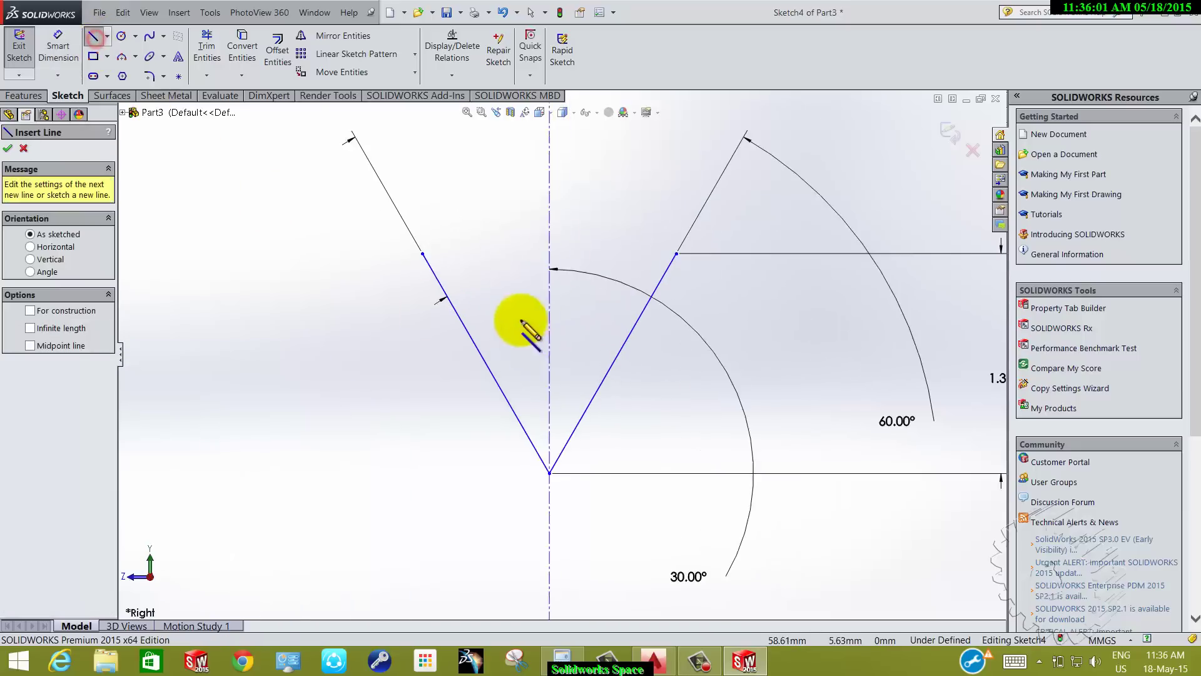
{"action": "scroll", "coordinate": [517, 317], "scroll_direction": "down", "scroll_amount": 2}
{"action": "left_click", "coordinate": [448, 254]}
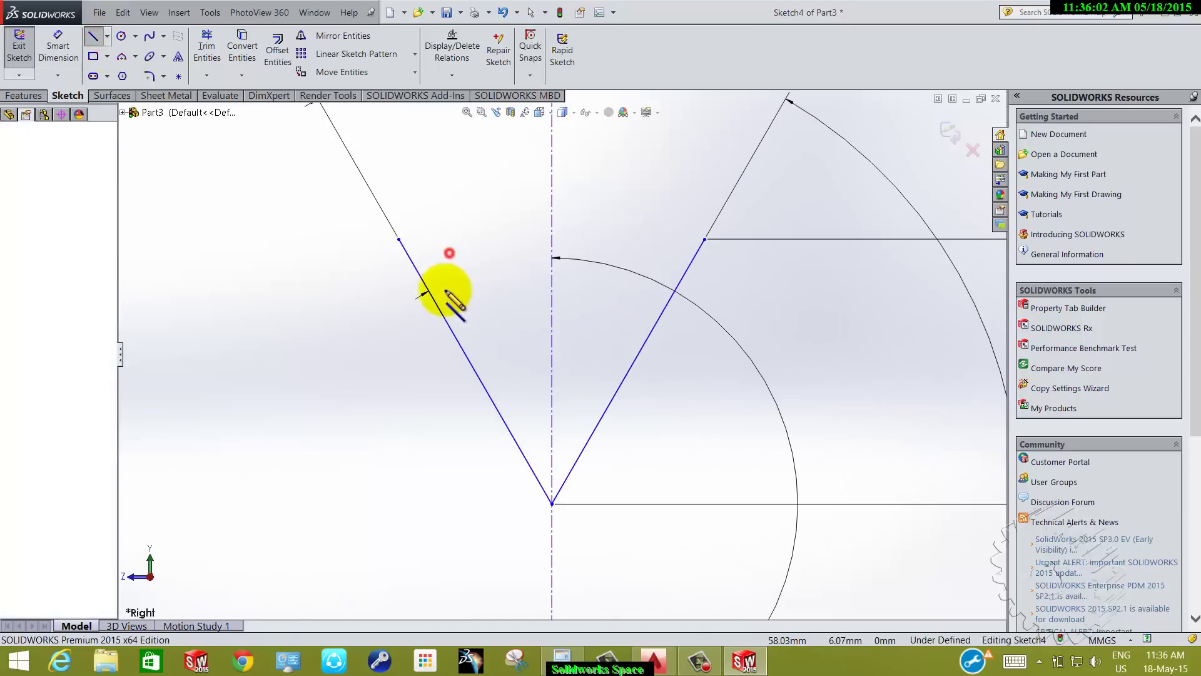
{"action": "left_click", "coordinate": [448, 325]}
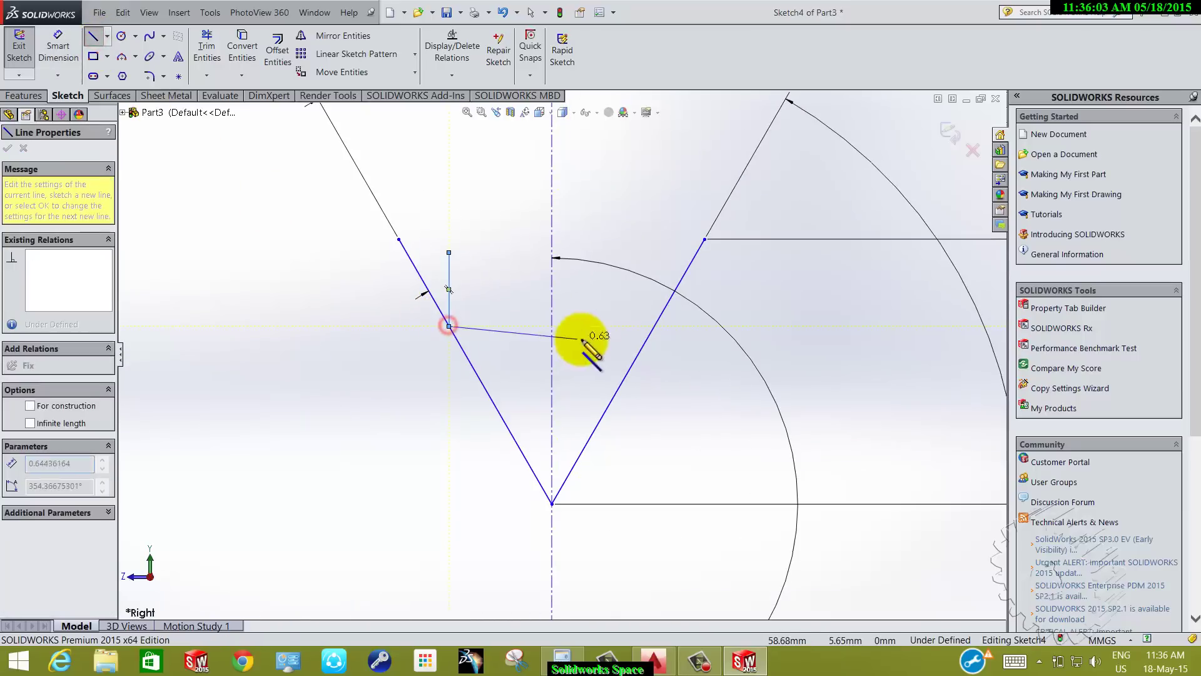
{"action": "left_click", "coordinate": [551, 438]}
{"action": "left_click", "coordinate": [655, 326]}
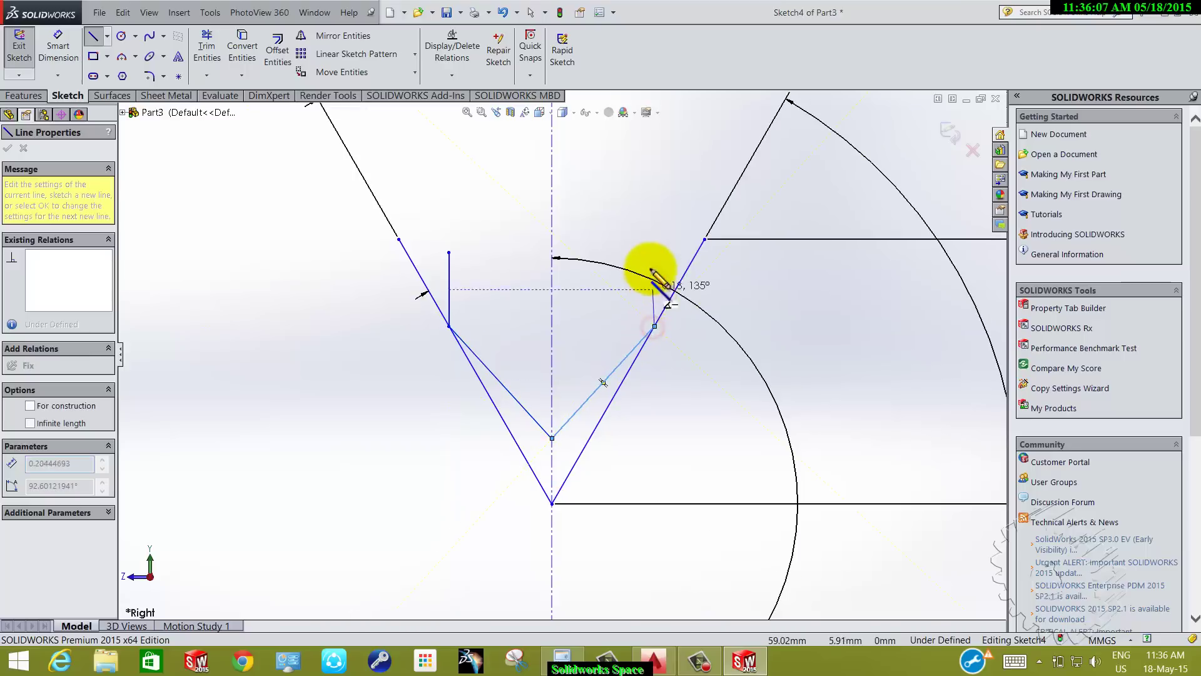
{"action": "left_click", "coordinate": [655, 252]}
{"action": "key", "text": "Escape"}
{"action": "scroll", "coordinate": [601, 290], "scroll_direction": "up", "scroll_amount": 1}
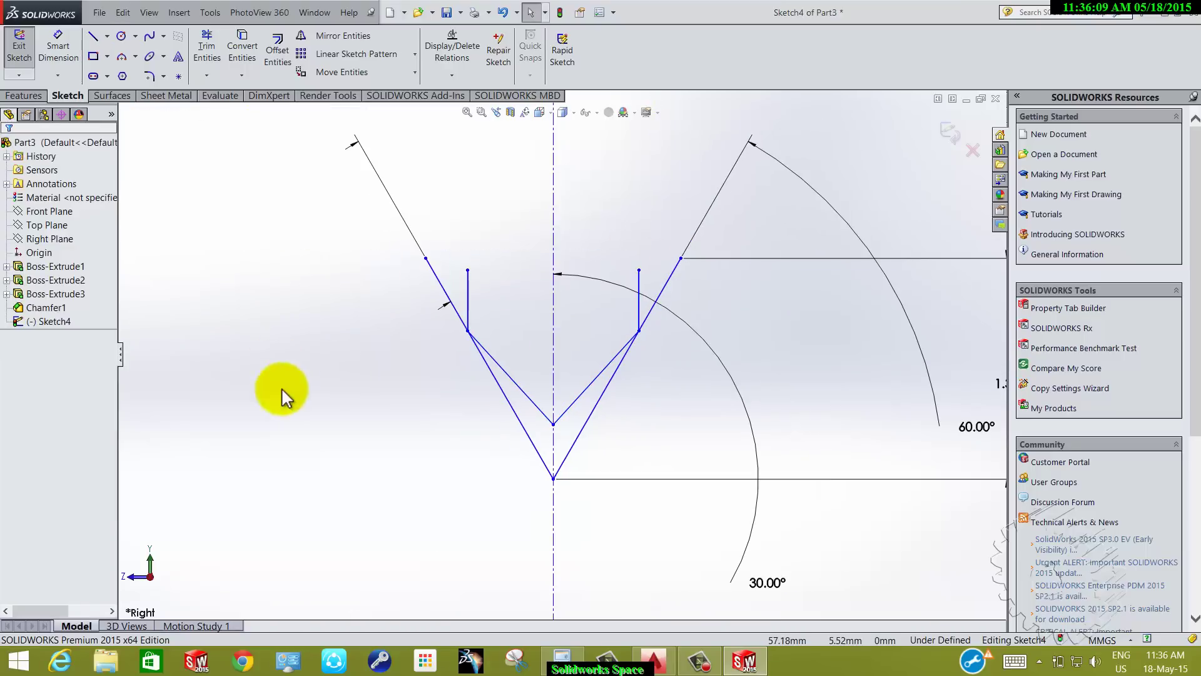
Round the inner profile's bottom corner with a 0.10 mm sketch fillet, deleting its radius dimension
{"action": "left_click", "coordinate": [148, 76]}
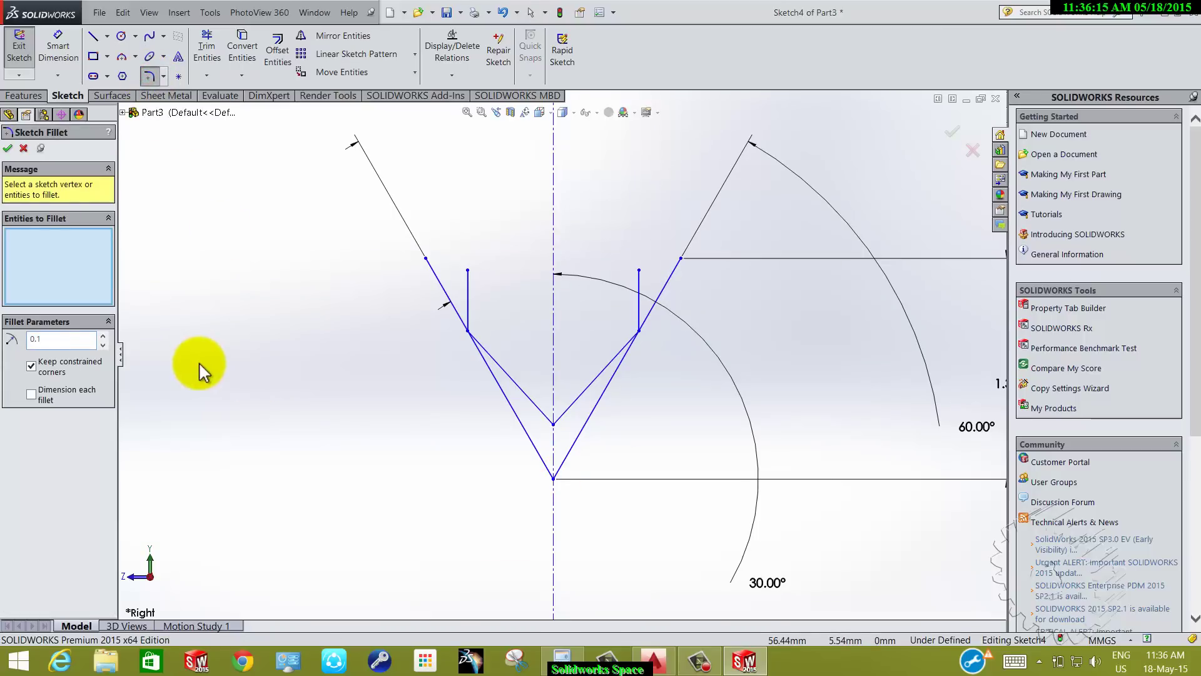
{"action": "scroll", "coordinate": [582, 423], "scroll_direction": "down", "scroll_amount": 3}
{"action": "left_click", "coordinate": [470, 400]}
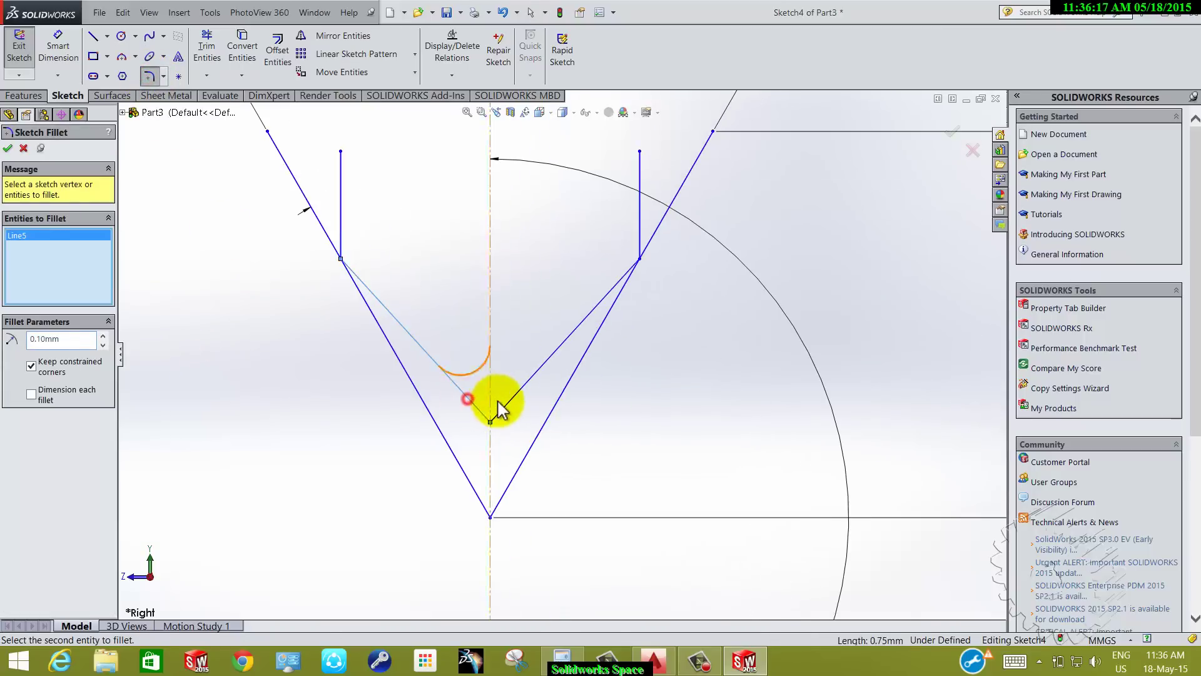
{"action": "left_click", "coordinate": [507, 364]}
{"action": "left_click", "coordinate": [9, 148]}
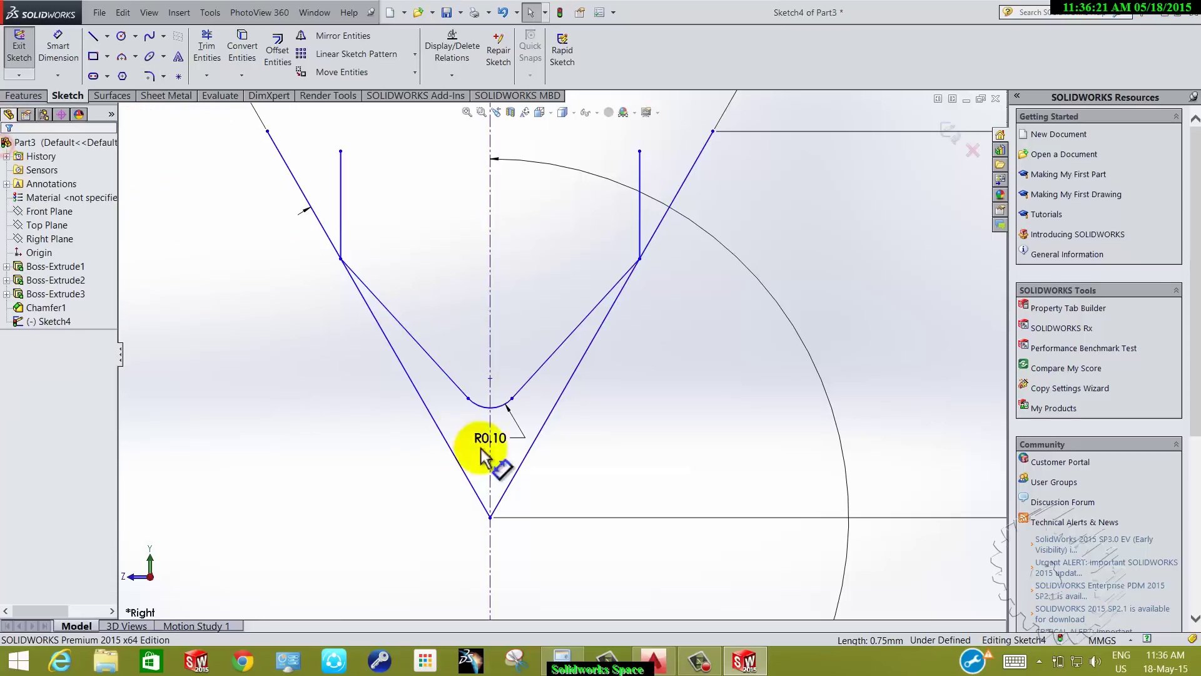
{"action": "left_click", "coordinate": [502, 442]}
{"action": "key", "text": "Delete"}
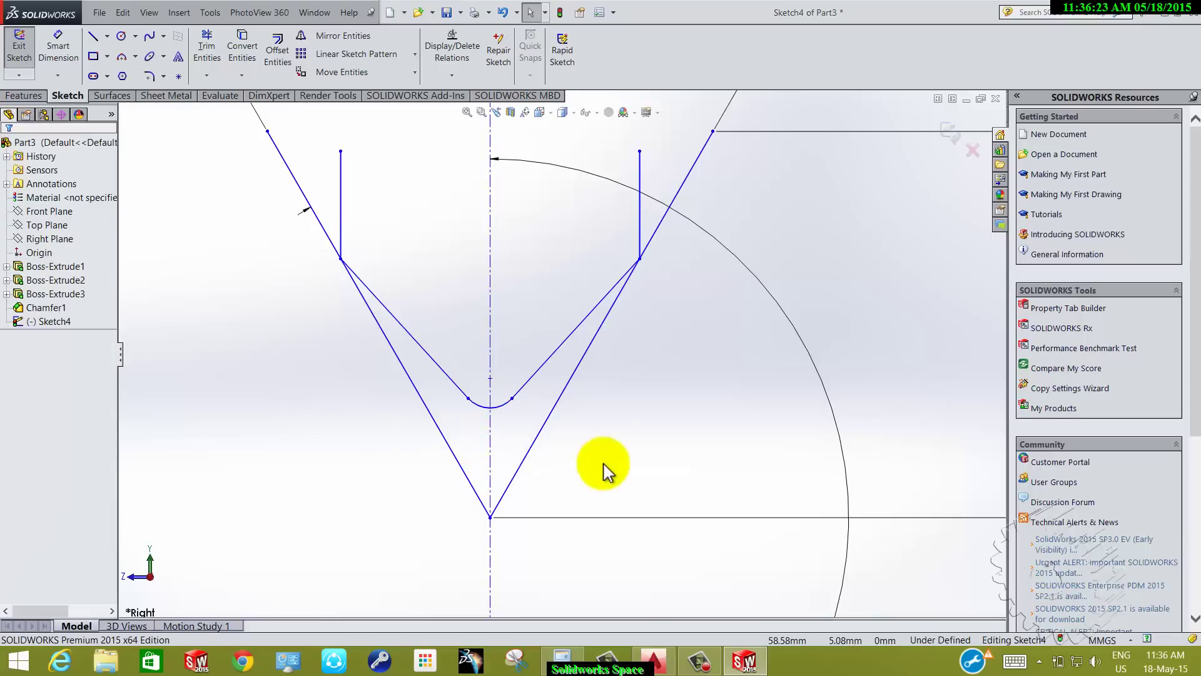
Select both inner junction points to make them horizontal
{"action": "left_click", "coordinate": [50, 50]}
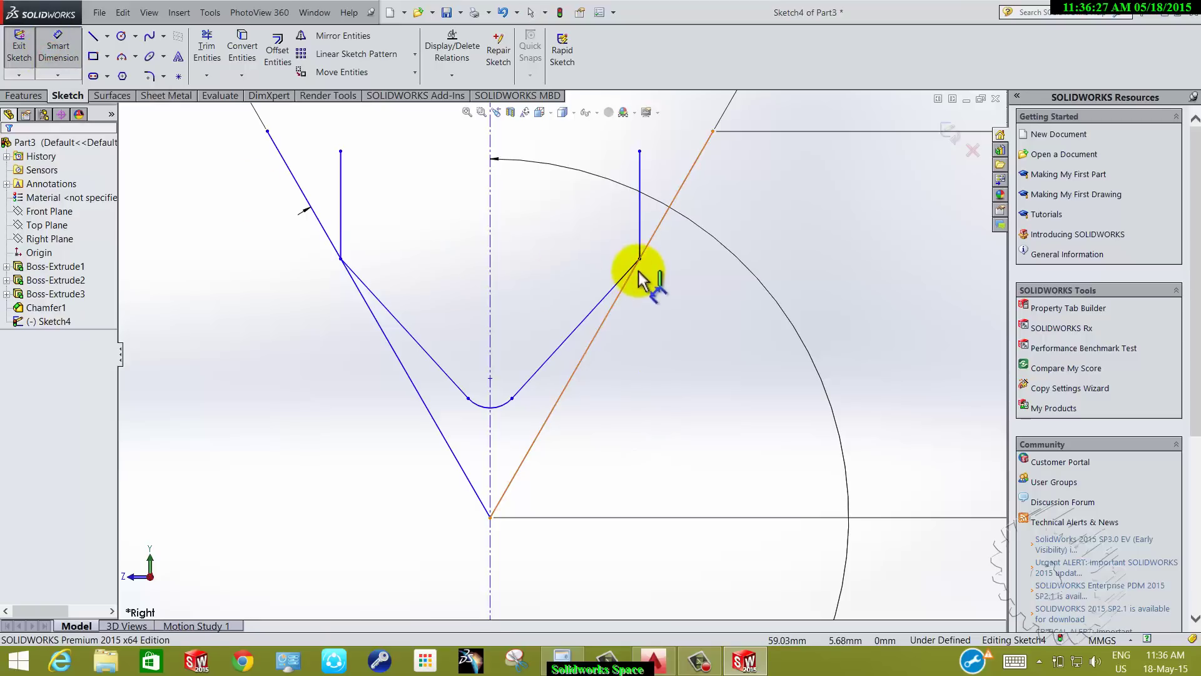
{"action": "key", "text": "Escape"}
{"action": "left_click", "coordinate": [348, 262]}
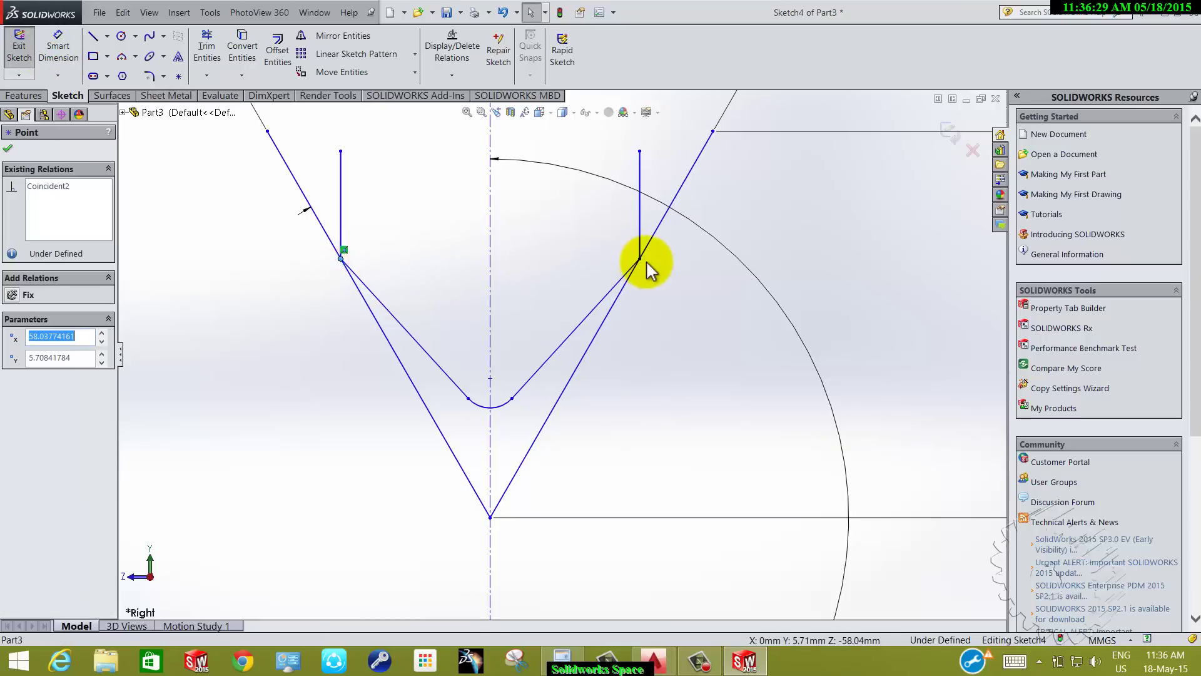
{"action": "left_click", "coordinate": [641, 259], "text": "ctrl"}
Make the two profile junction points level, then select and clear both short vertical lines
{"action": "left_click", "coordinate": [12, 384]}
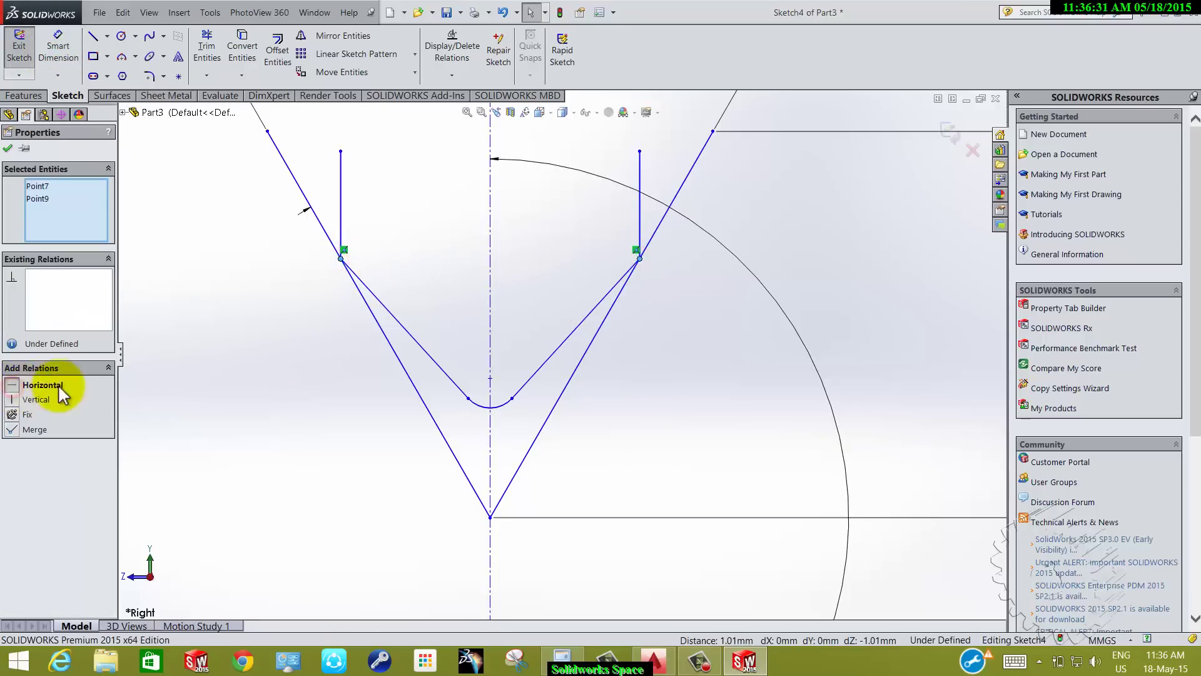
{"action": "left_click", "coordinate": [276, 361]}
{"action": "left_click", "coordinate": [341, 235]}
{"action": "left_click", "coordinate": [640, 231], "text": "ctrl"}
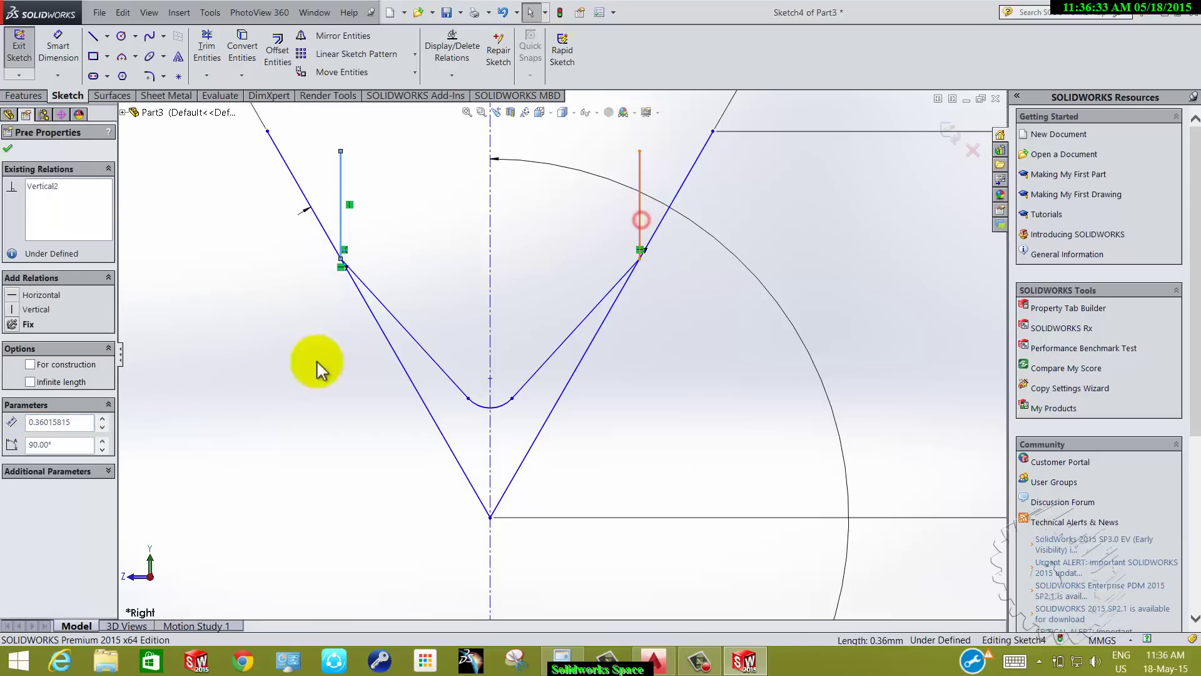
{"action": "left_click", "coordinate": [12, 459]}
{"action": "left_click", "coordinate": [226, 426]}
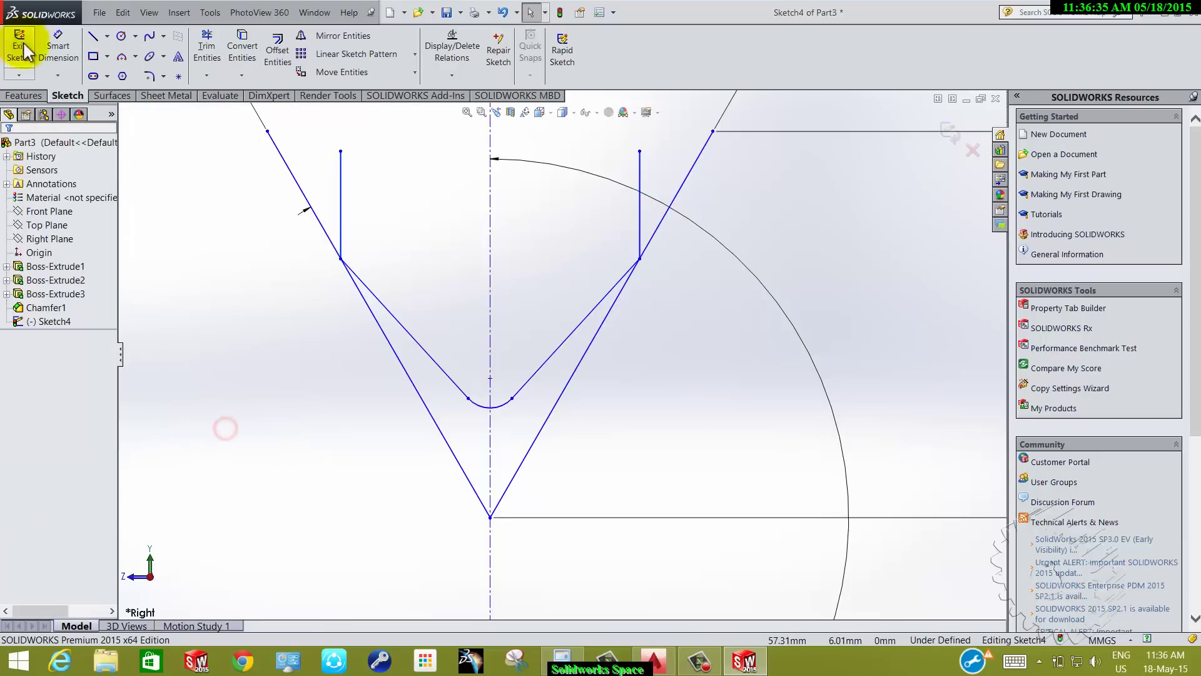
Place a point at the fillet arc's midpoint and dimension its vertical depth to 0.92 mm
{"action": "left_click", "coordinate": [177, 76]}
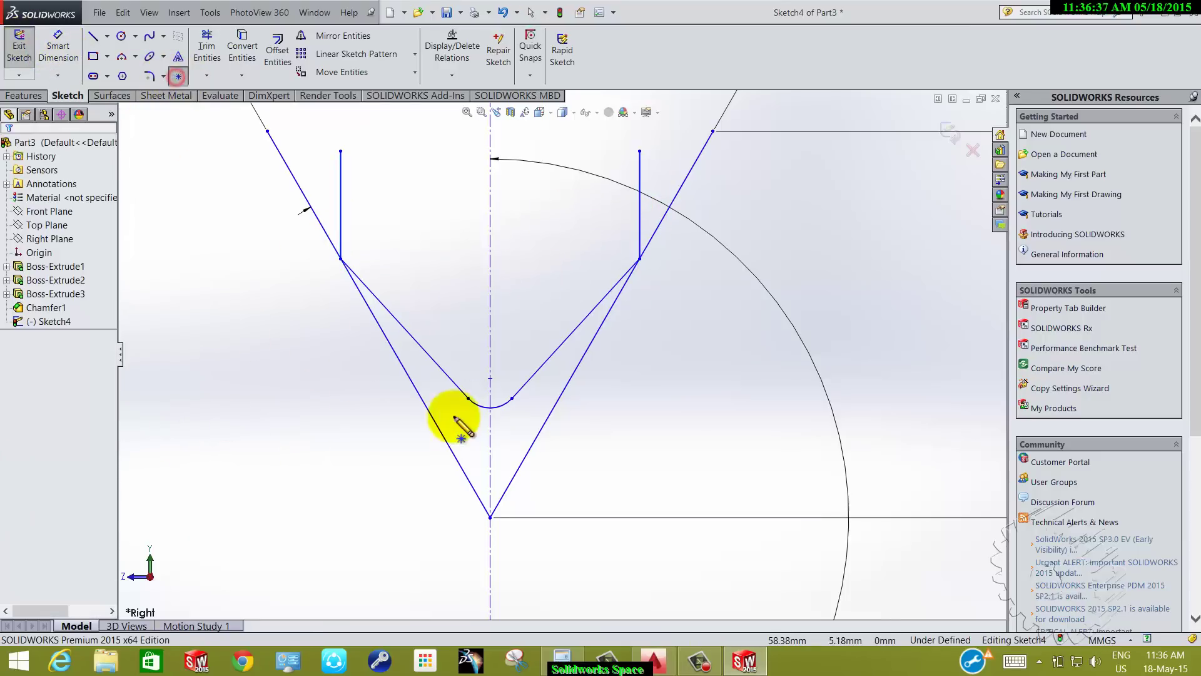
{"action": "left_click", "coordinate": [489, 407]}
{"action": "left_click", "coordinate": [58, 50]}
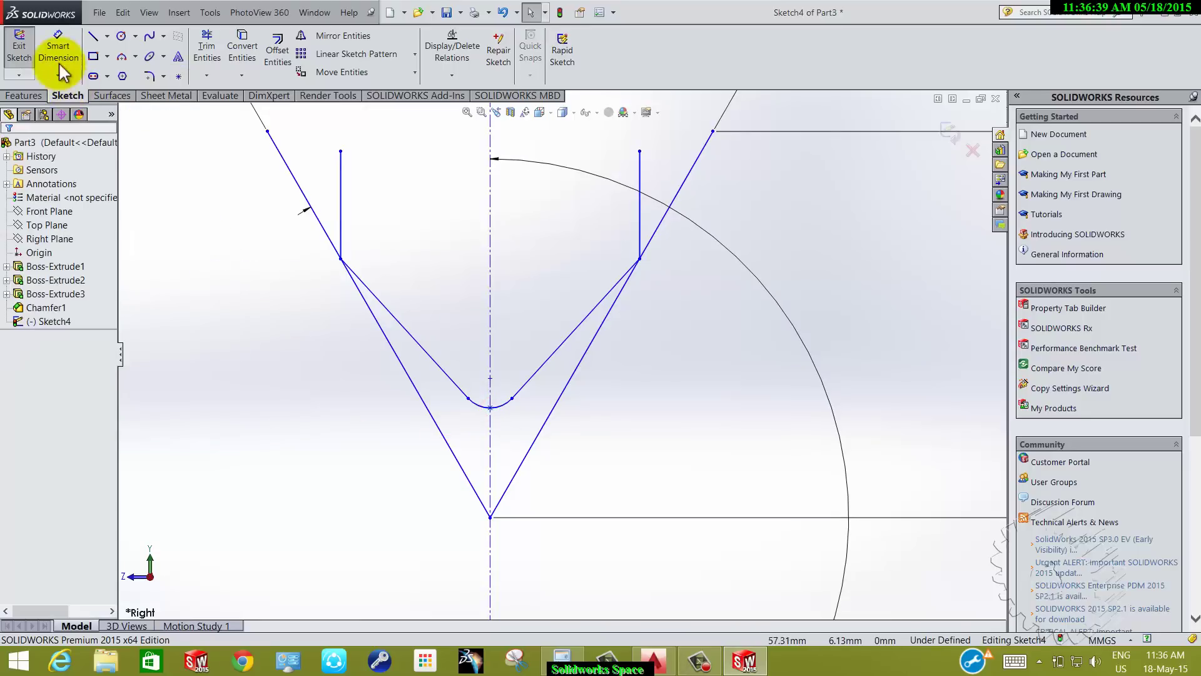
{"action": "left_click", "coordinate": [490, 407]}
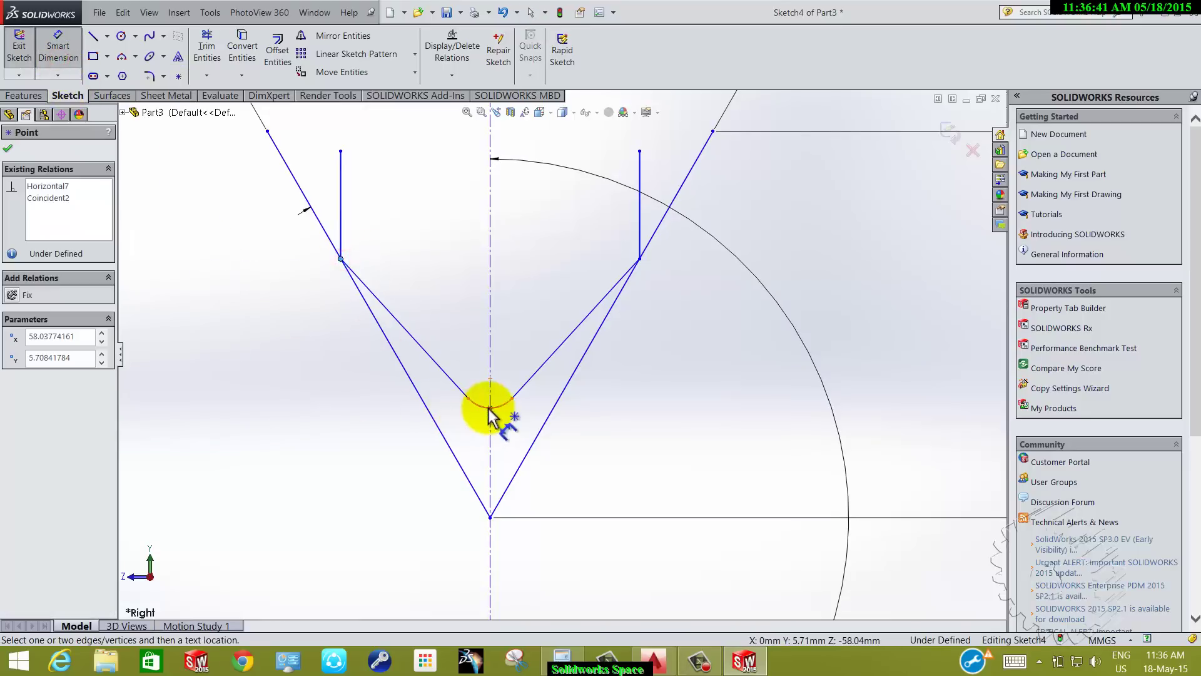
{"action": "left_click", "coordinate": [268, 373]}
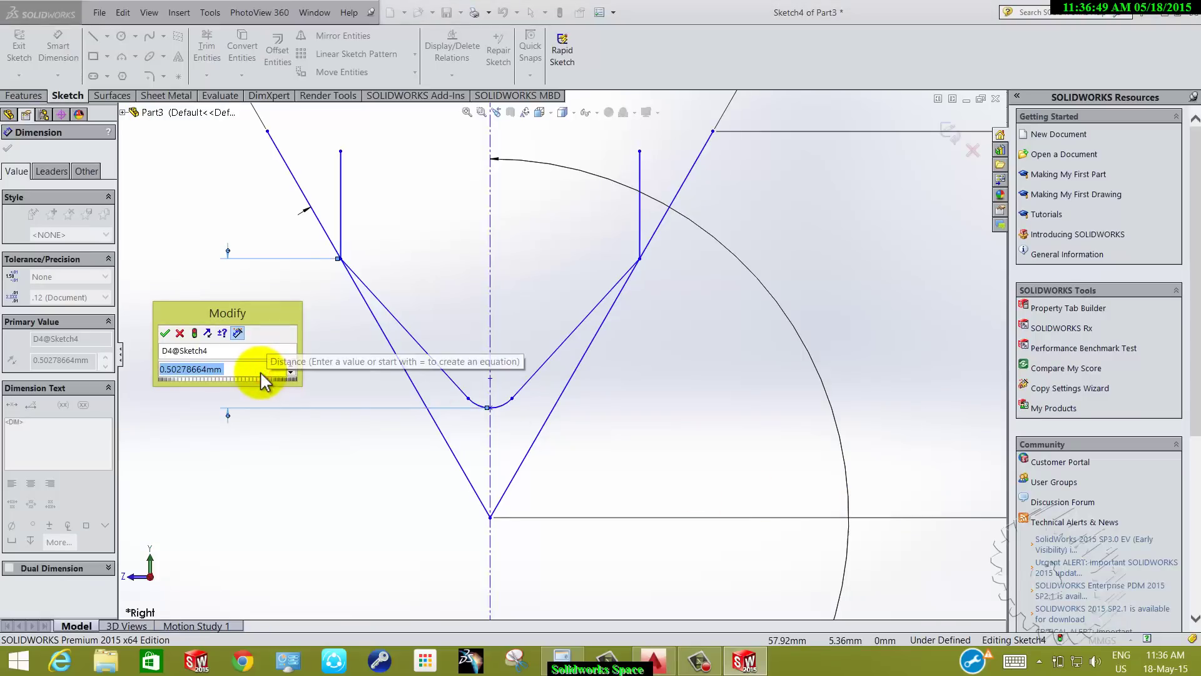
{"action": "type", "text": "0.921"}
{"action": "key", "text": "Return"}
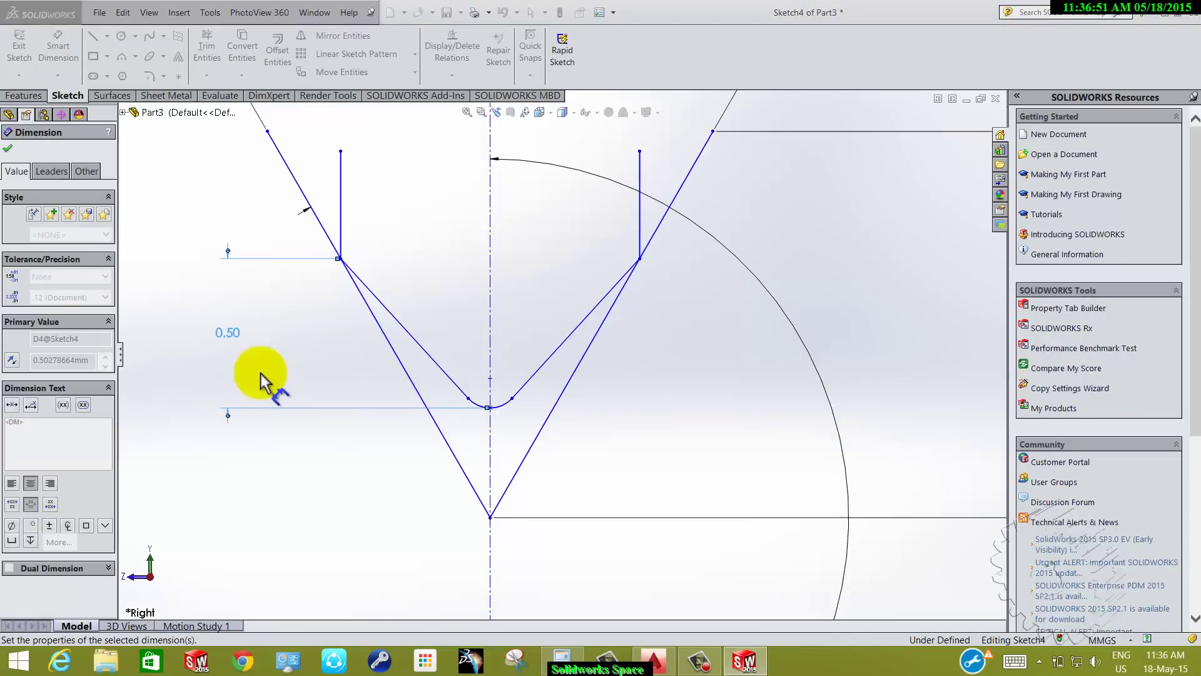
Begin a height dimension on the right short crest line
{"action": "scroll", "coordinate": [464, 312], "scroll_direction": "down", "scroll_amount": 1}
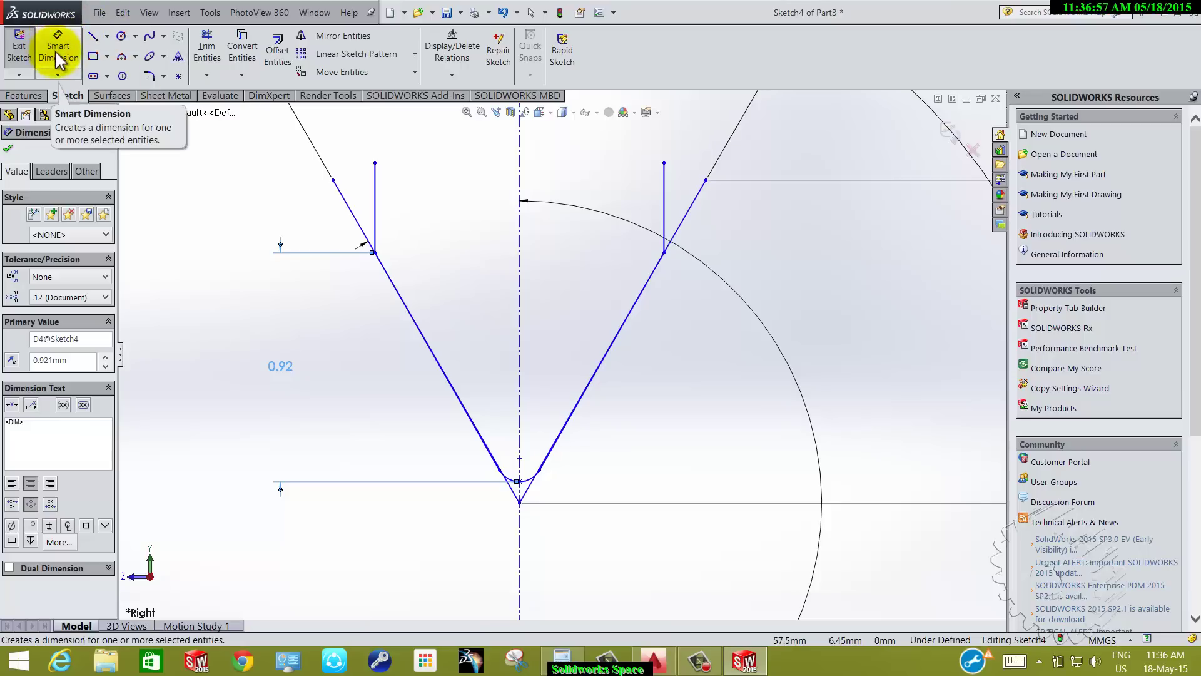
{"action": "left_click", "coordinate": [56, 58]}
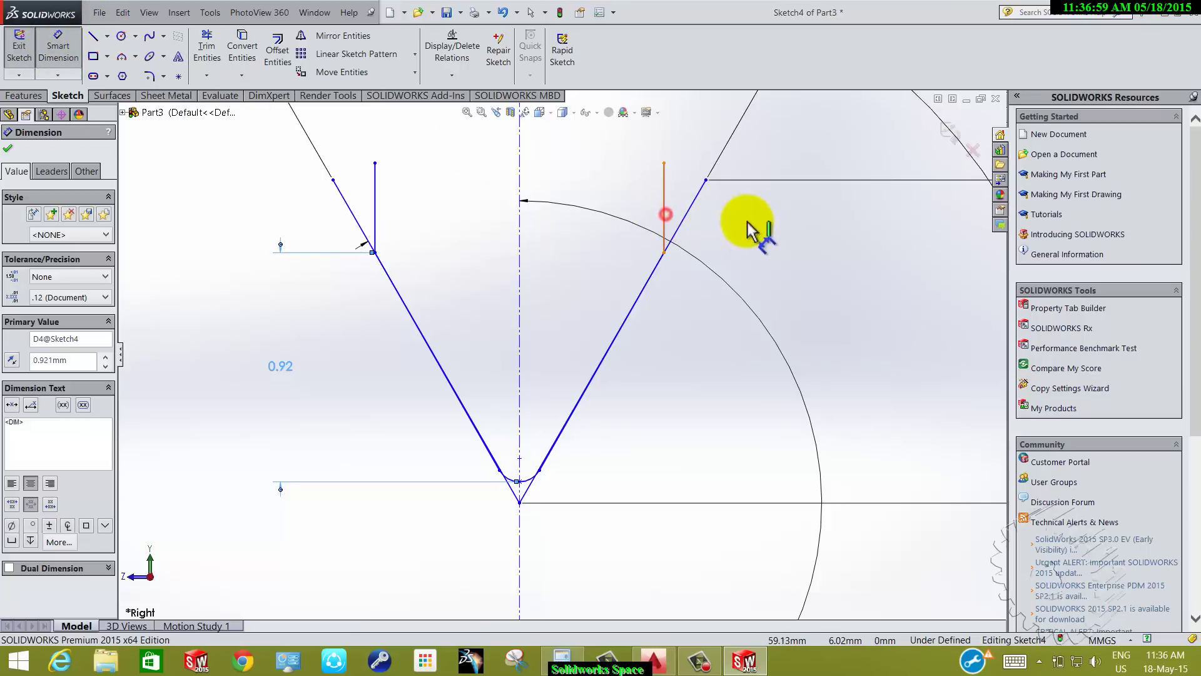
{"action": "left_click", "coordinate": [779, 231]}
Check the Dv/8 = 0.1624 mm value on the AutoCAD thread-profile sheet, then return to SOLIDWORKS
{"action": "key", "text": "alt+Tab"}
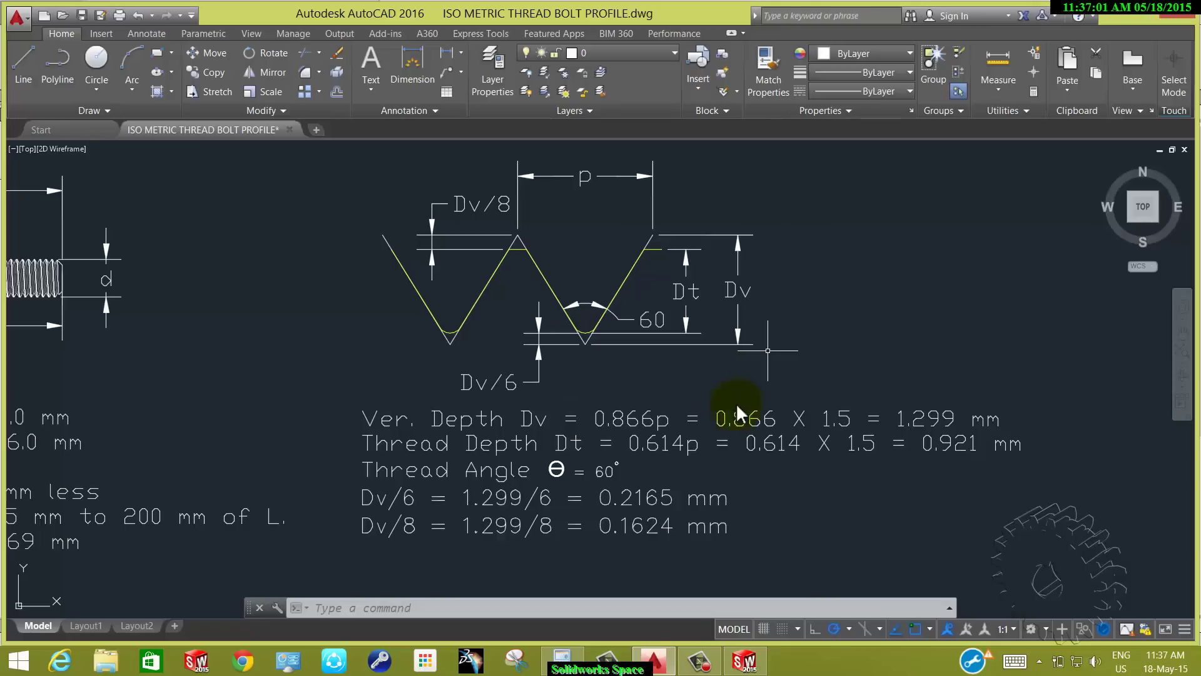
{"action": "middle_click_drag", "start_coordinate": [680, 475], "coordinate": [655, 456]}
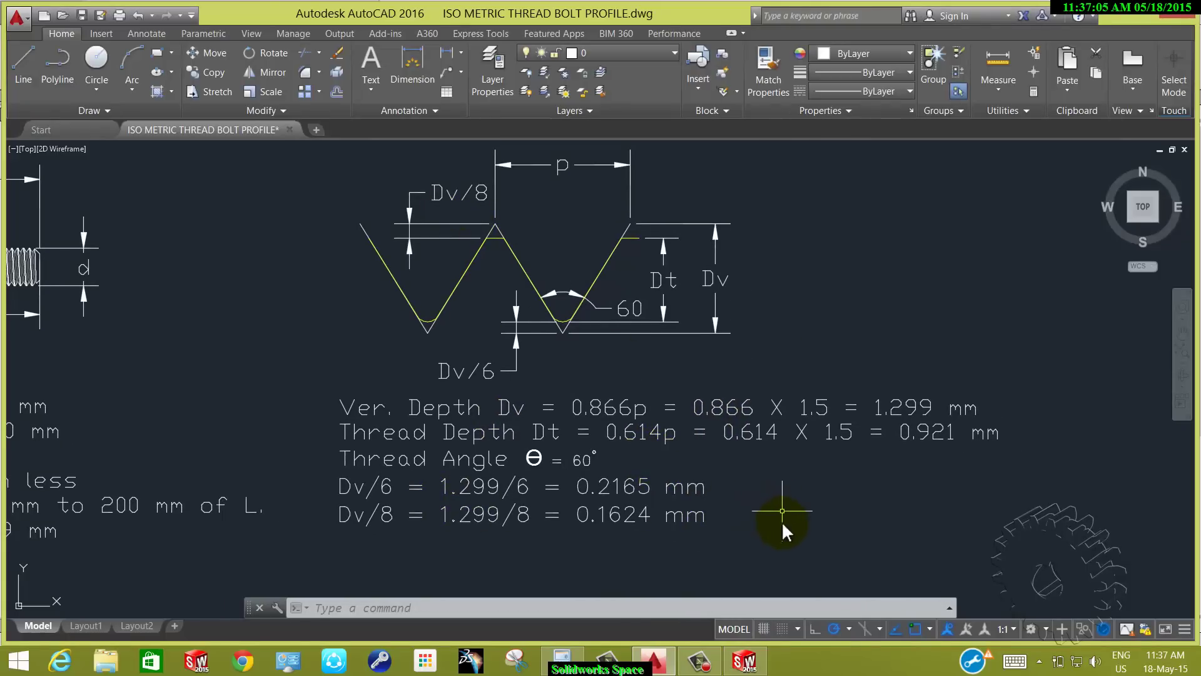
{"action": "key", "text": "alt+Tab"}
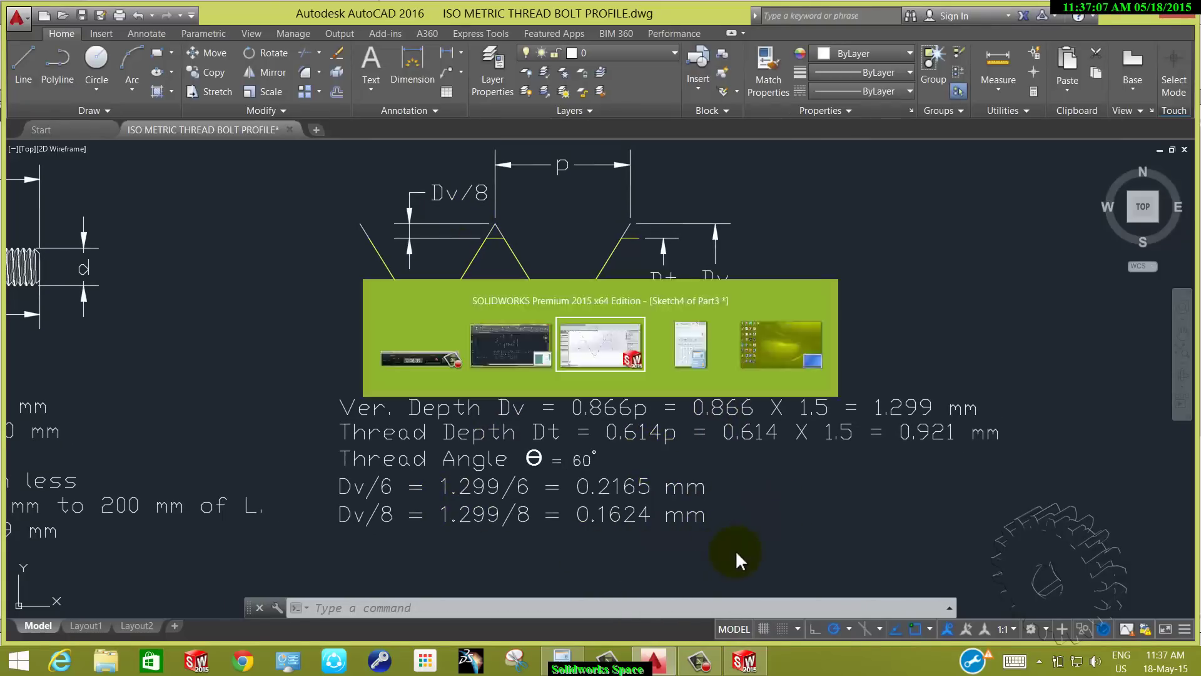
Set the short crest line's height dimension to 0.1624 mm
{"action": "type", "text": "0.1624"}
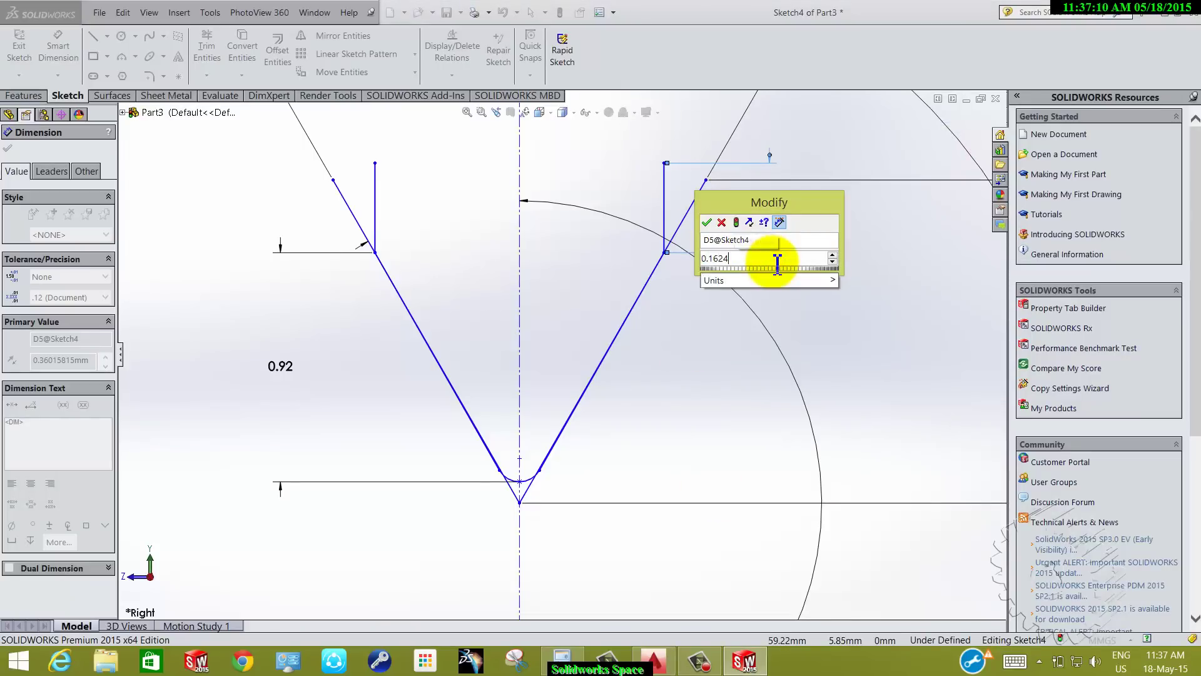
{"action": "key", "text": "Return"}
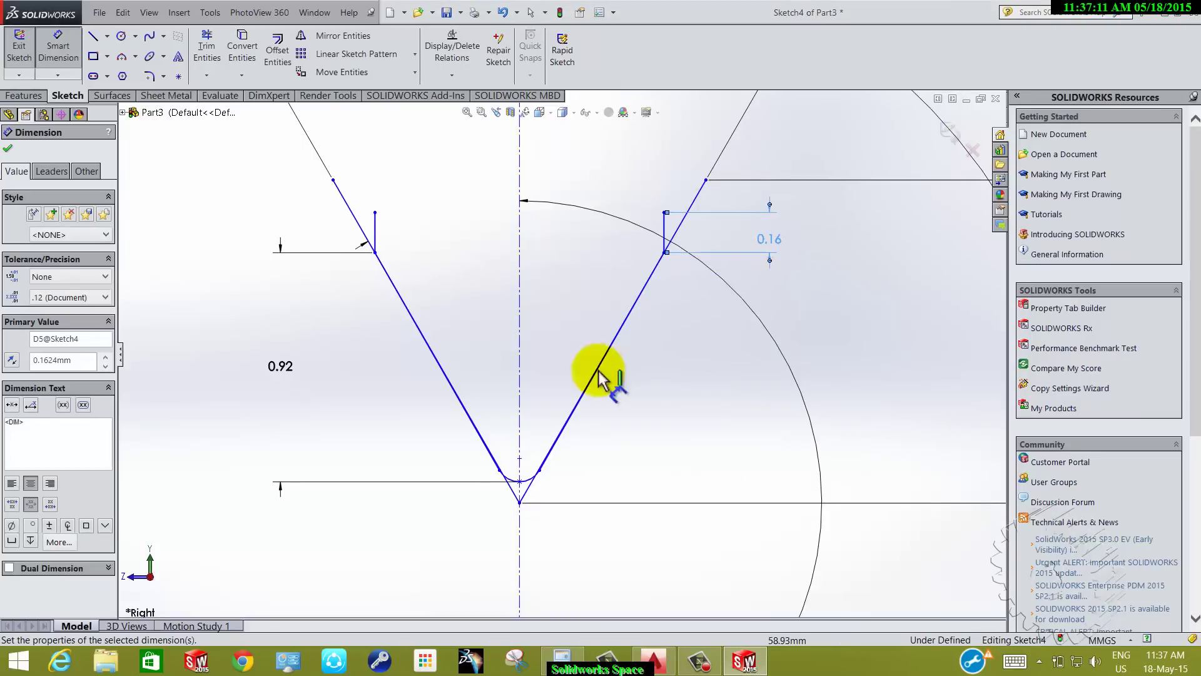
{"action": "left_click", "coordinate": [633, 394]}
{"action": "scroll", "coordinate": [510, 438], "scroll_direction": "down", "scroll_amount": 3}
{"action": "scroll", "coordinate": [504, 364], "scroll_direction": "down", "scroll_amount": 3}
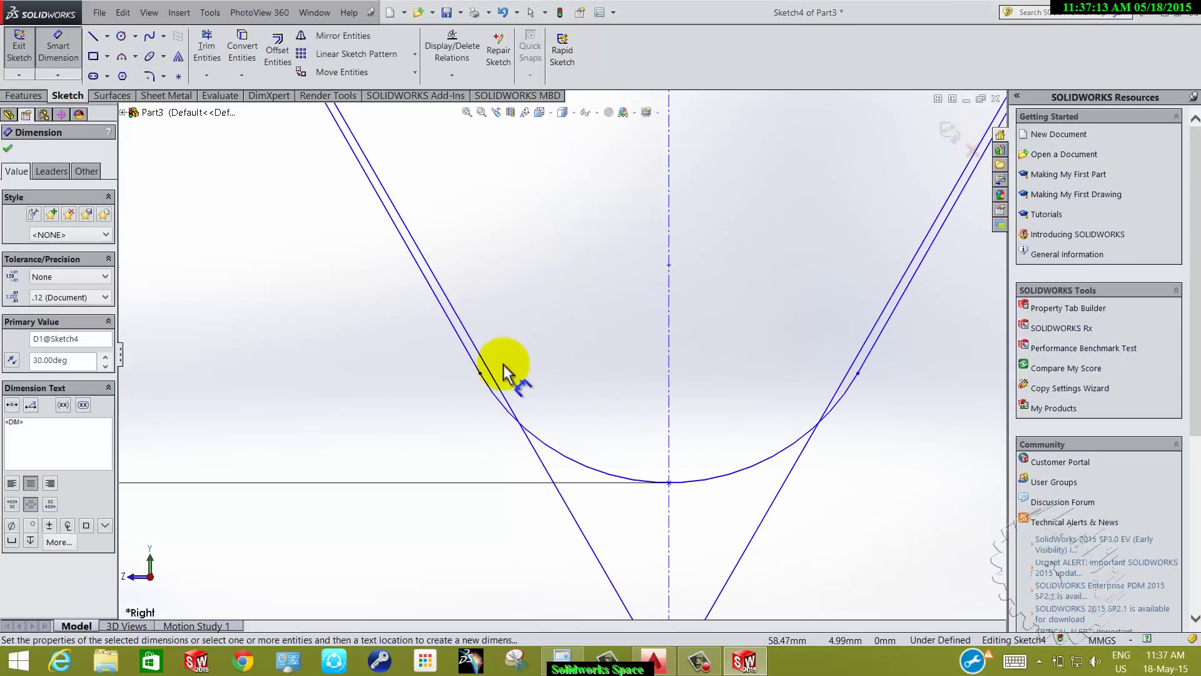
{"action": "key", "text": "Escape"}
Make the two neighbouring left flank lines parallel
{"action": "left_click", "coordinate": [464, 329]}
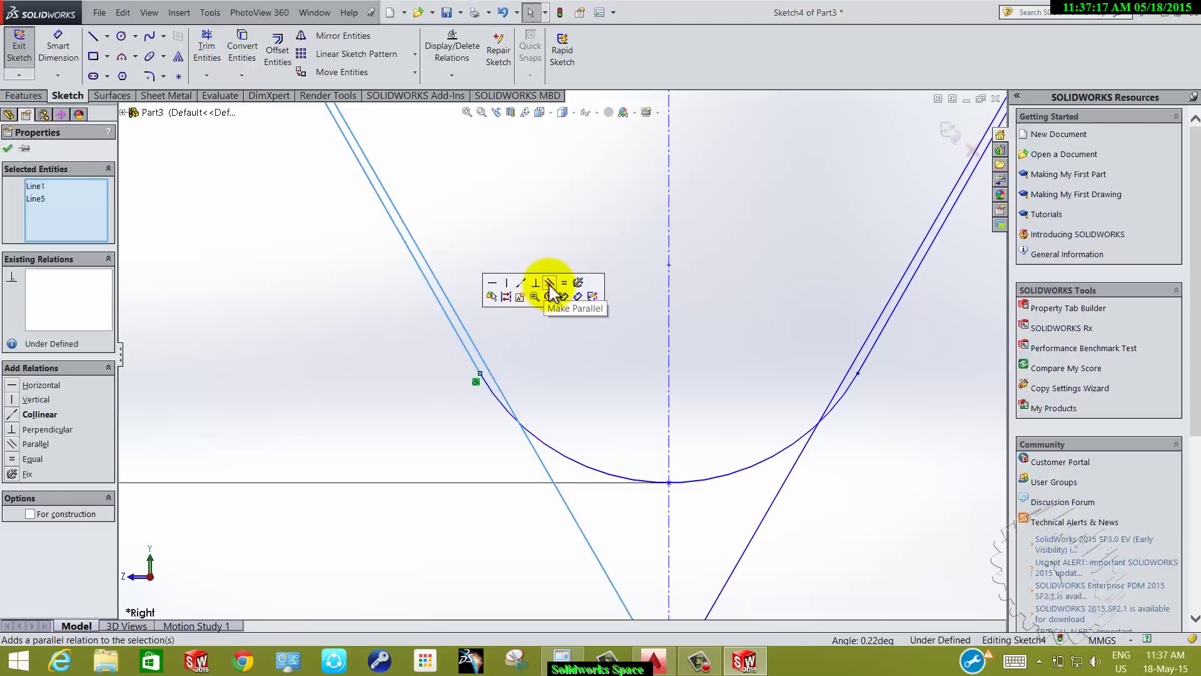
{"action": "left_click", "coordinate": [550, 284]}
{"action": "left_click", "coordinate": [383, 423]}
{"action": "scroll", "coordinate": [407, 438], "scroll_direction": "up", "scroll_amount": 3}
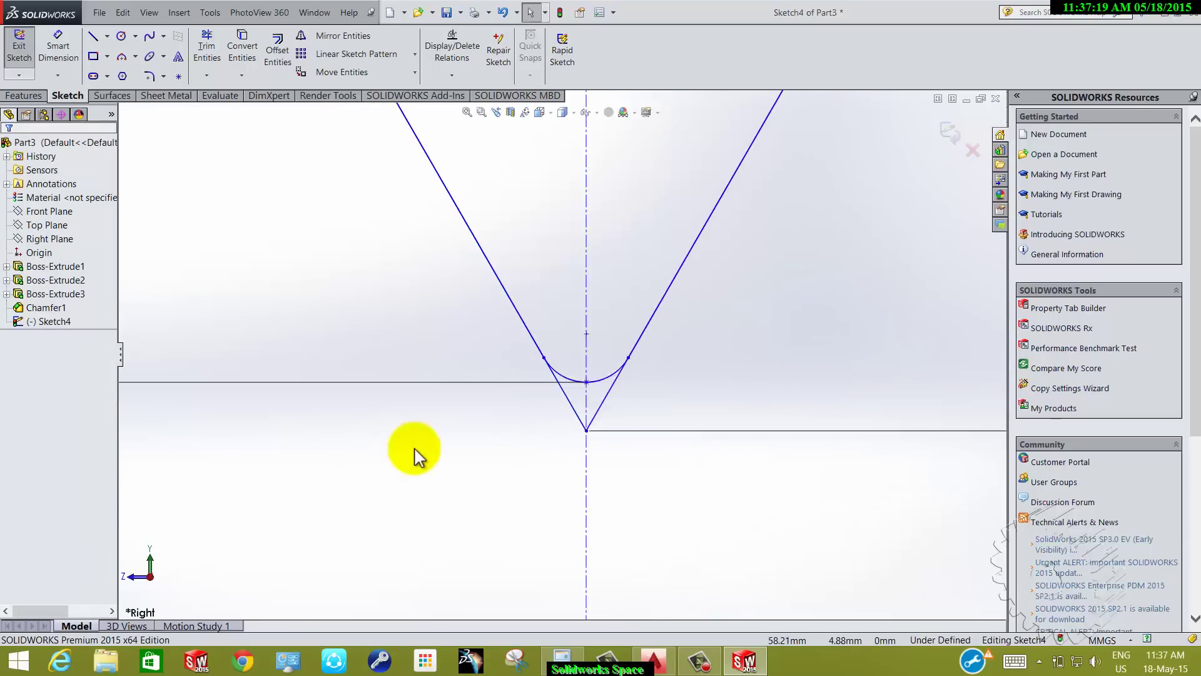
{"action": "scroll", "coordinate": [420, 472], "scroll_direction": "up", "scroll_amount": 3}
{"action": "scroll", "coordinate": [591, 250], "scroll_direction": "up", "scroll_amount": 3}
{"action": "scroll", "coordinate": [724, 268], "scroll_direction": "down", "scroll_amount": 2}
{"action": "scroll", "coordinate": [595, 295], "scroll_direction": "down", "scroll_amount": 1}
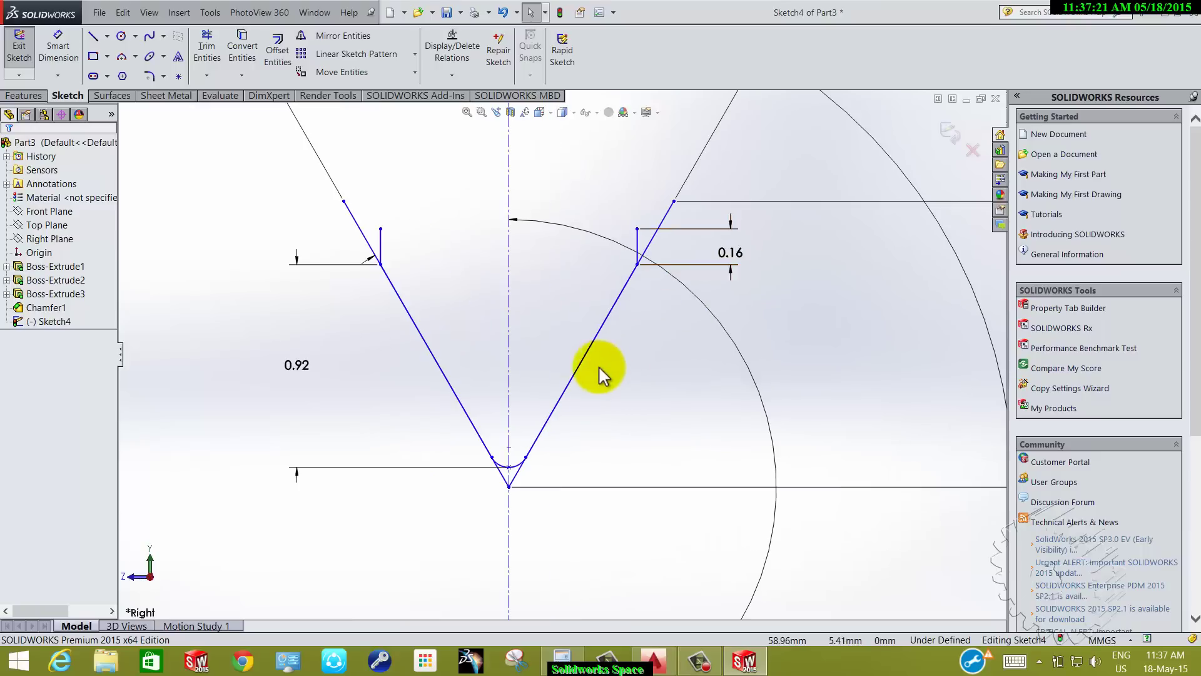
{"action": "scroll", "coordinate": [652, 323], "scroll_direction": "up", "scroll_amount": 1}
{"action": "scroll", "coordinate": [652, 322], "scroll_direction": "up", "scroll_amount": 2}
{"action": "scroll", "coordinate": [563, 437], "scroll_direction": "down", "scroll_amount": 1}
{"action": "scroll", "coordinate": [563, 413], "scroll_direction": "down", "scroll_amount": 1}
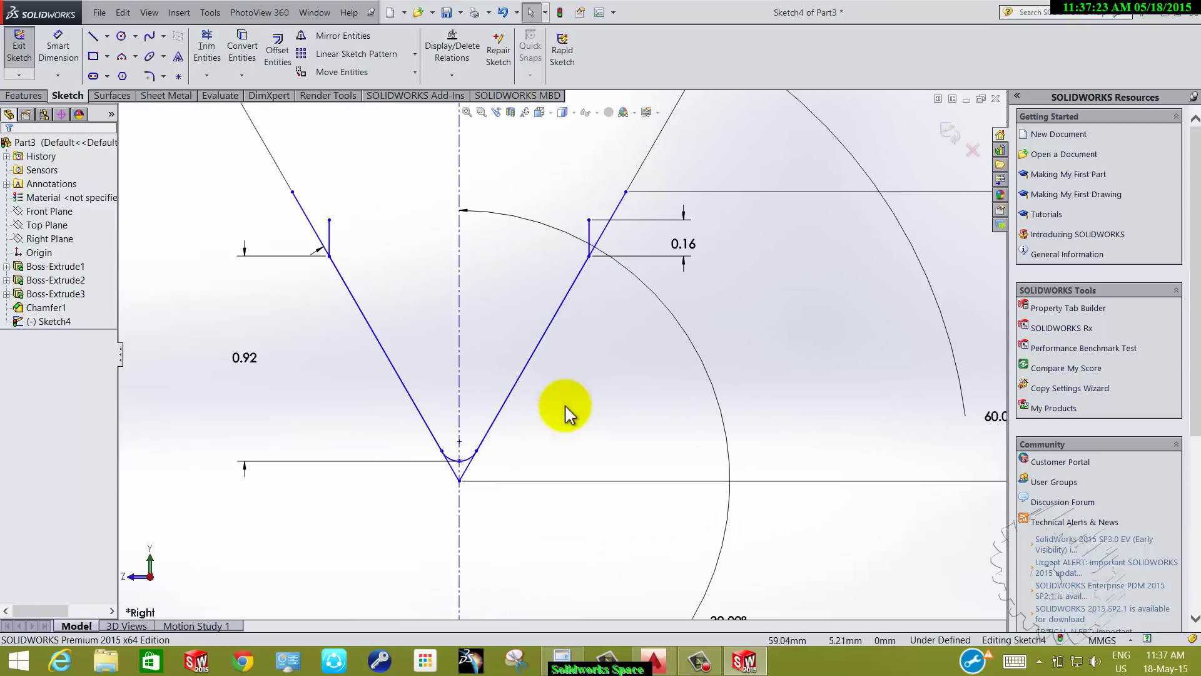
Start a dimension at the V's bottom apex and check the Dv/6 value in AutoCAD
{"action": "left_click", "coordinate": [57, 47]}
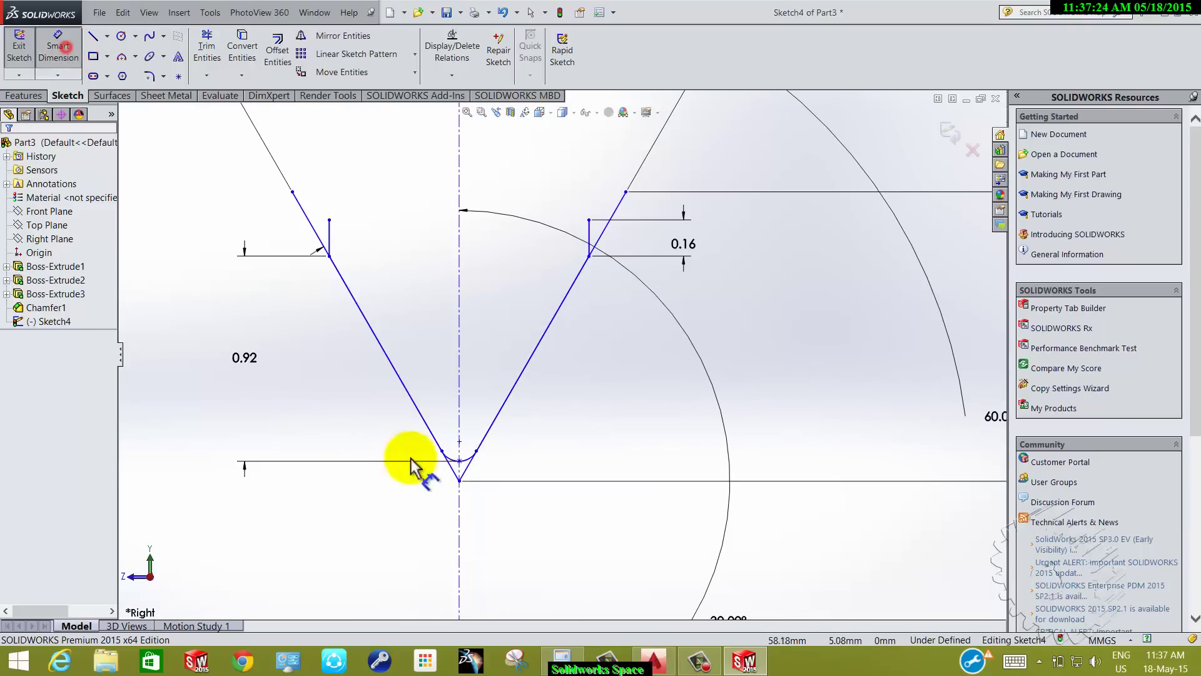
{"action": "left_click", "coordinate": [460, 480]}
{"action": "key", "text": "alt+Tab"}
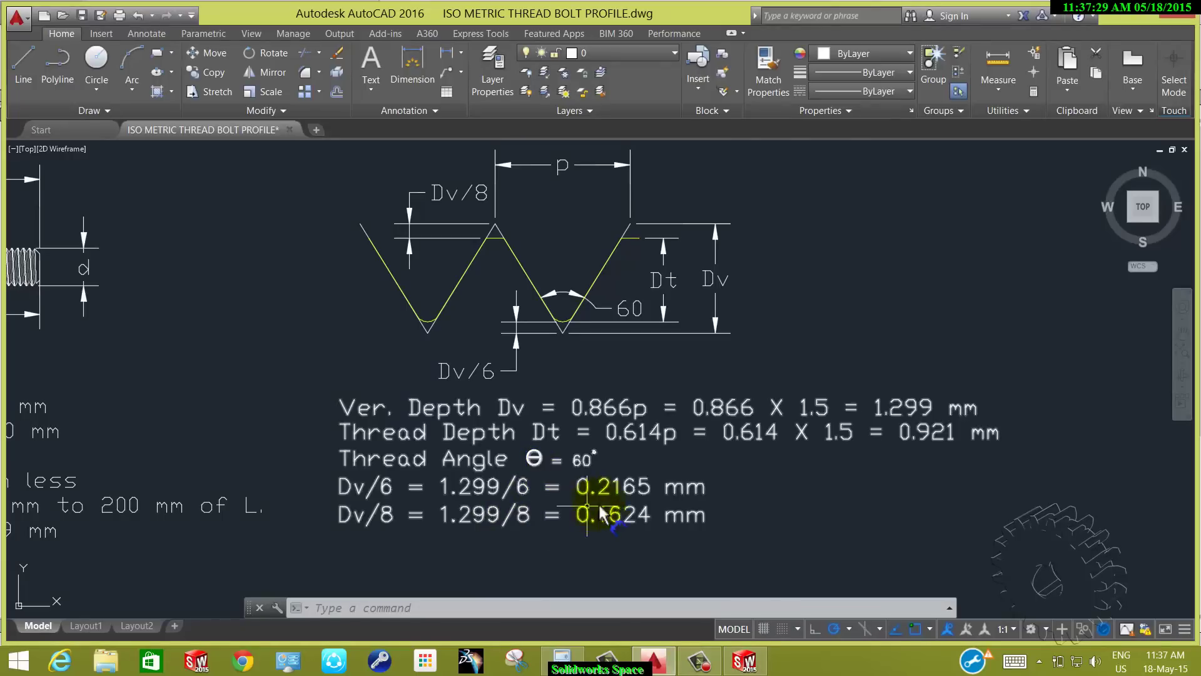
{"action": "key", "text": "alt+Tab"}
Dimension the V's rounded root 0.2165 mm (0.22) above its apex, per AutoCAD's Dv/6
{"action": "left_click", "coordinate": [551, 482]}
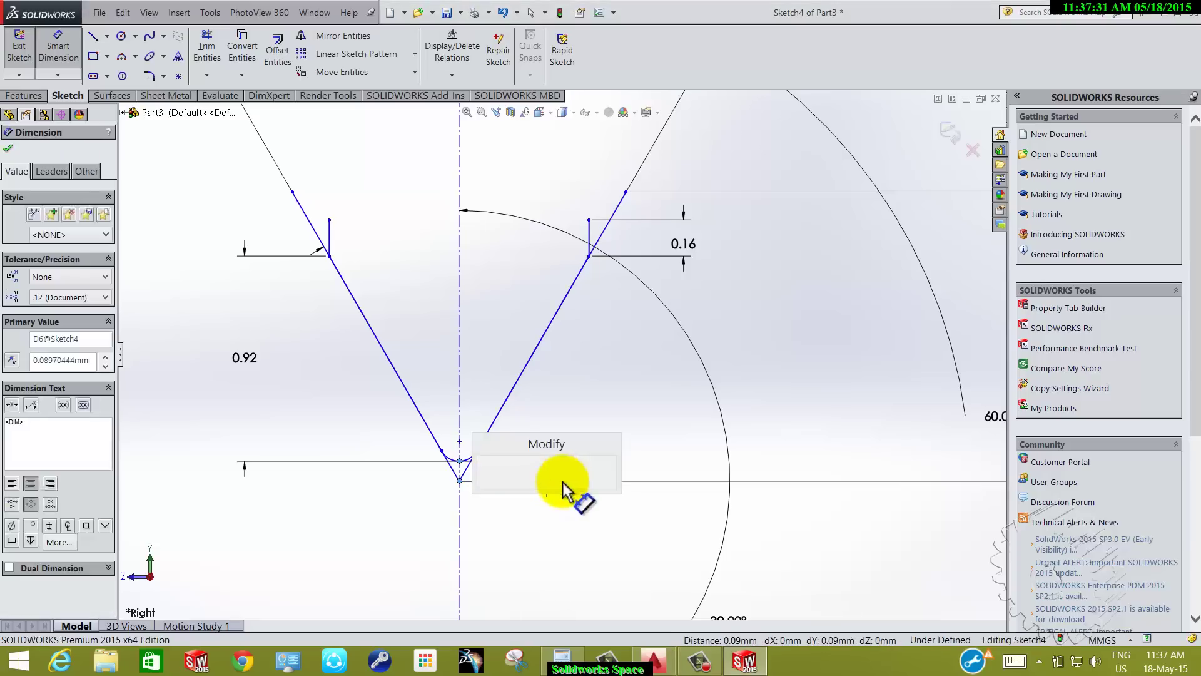
{"action": "key", "text": "alt+Tab"}
{"action": "key", "text": "alt+Tab"}
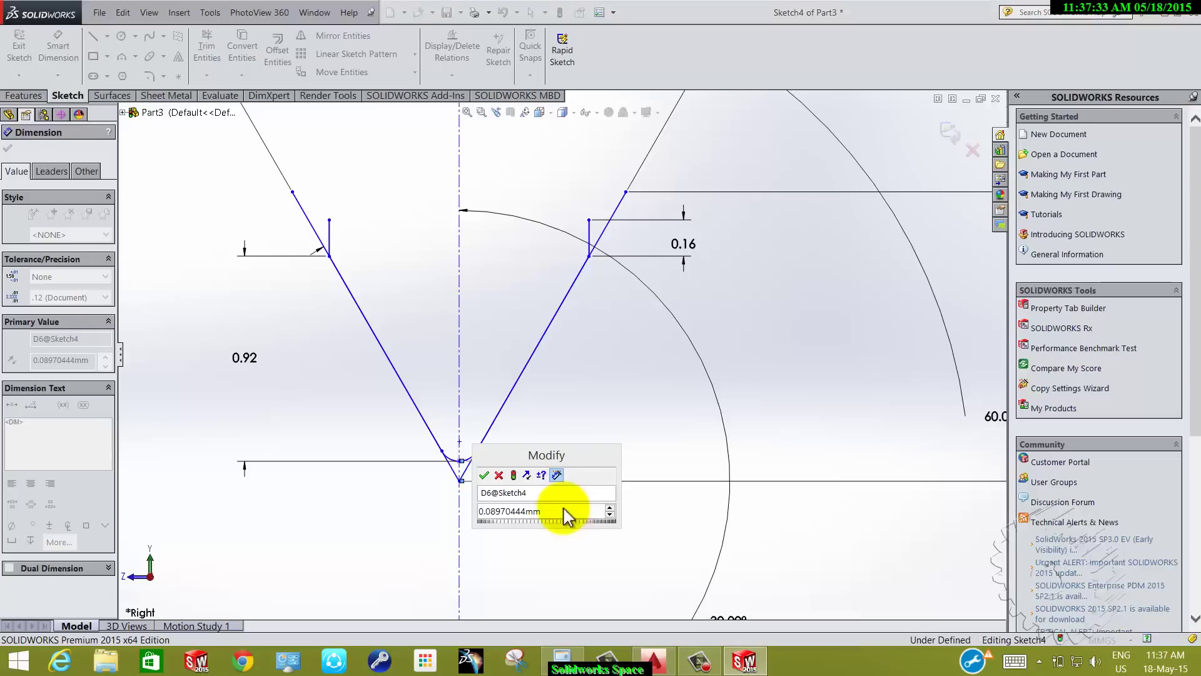
{"action": "type", "text": "0.2165"}
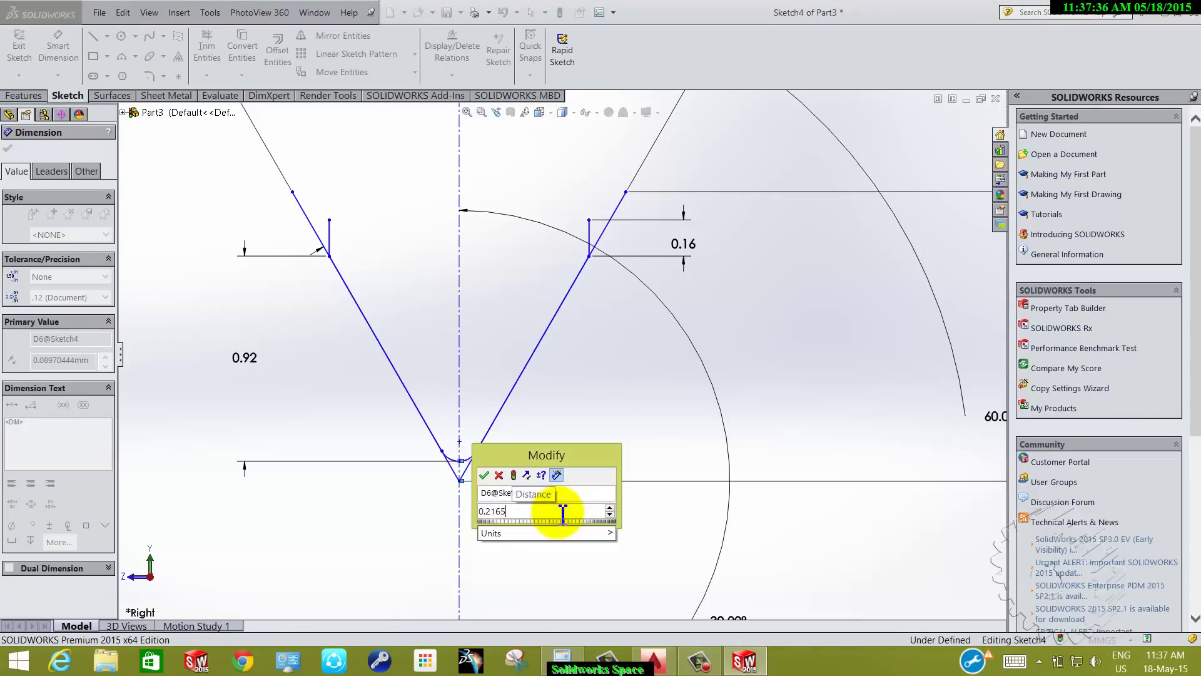
{"action": "key", "text": "Return"}
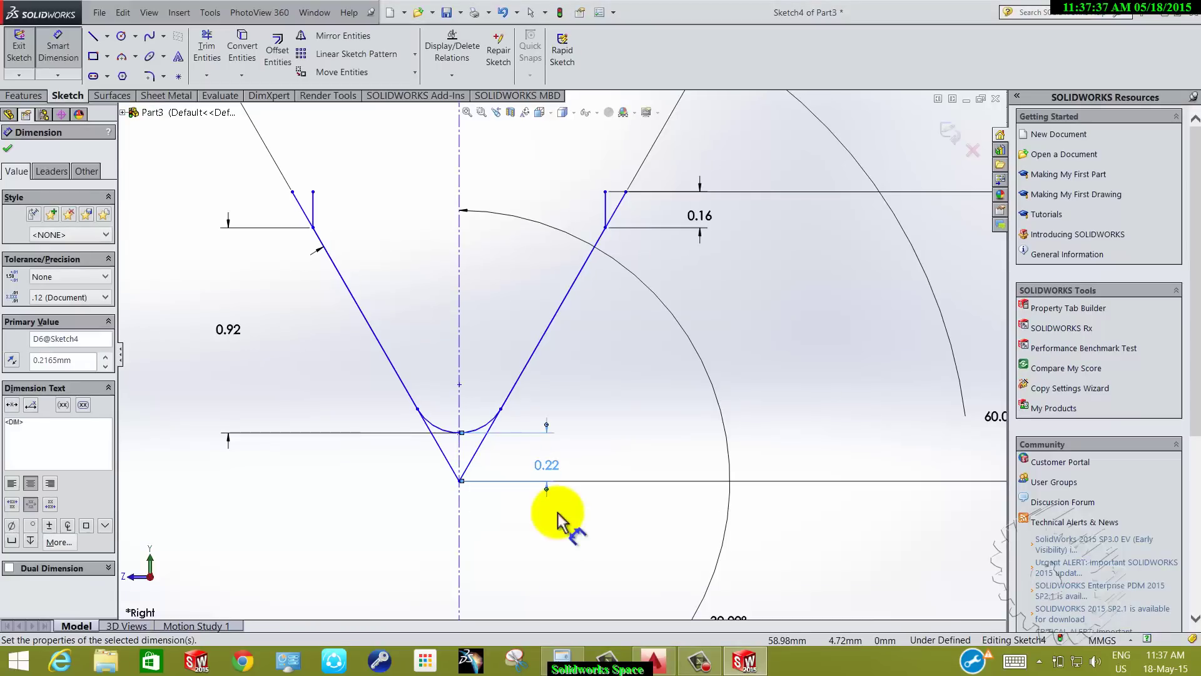
{"action": "key", "text": "alt+Tab"}
{"action": "key", "text": "alt+Tab"}
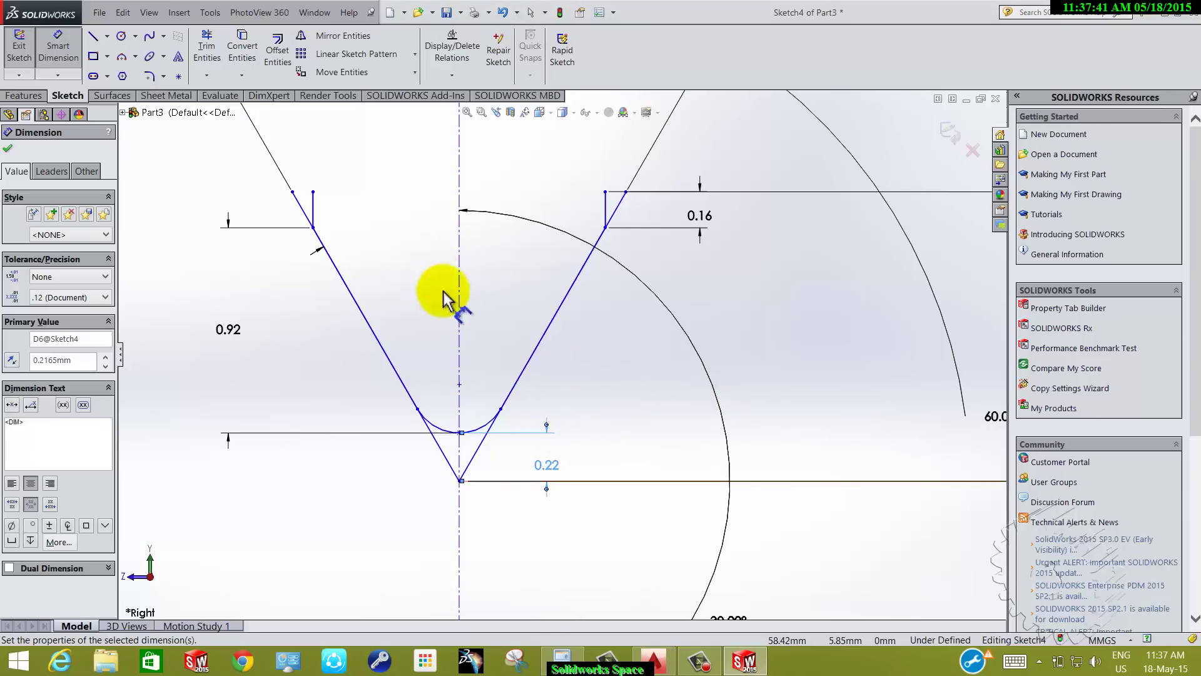
{"action": "scroll", "coordinate": [442, 294], "scroll_direction": "up", "scroll_amount": 2}
{"action": "left_click", "coordinate": [93, 37]}
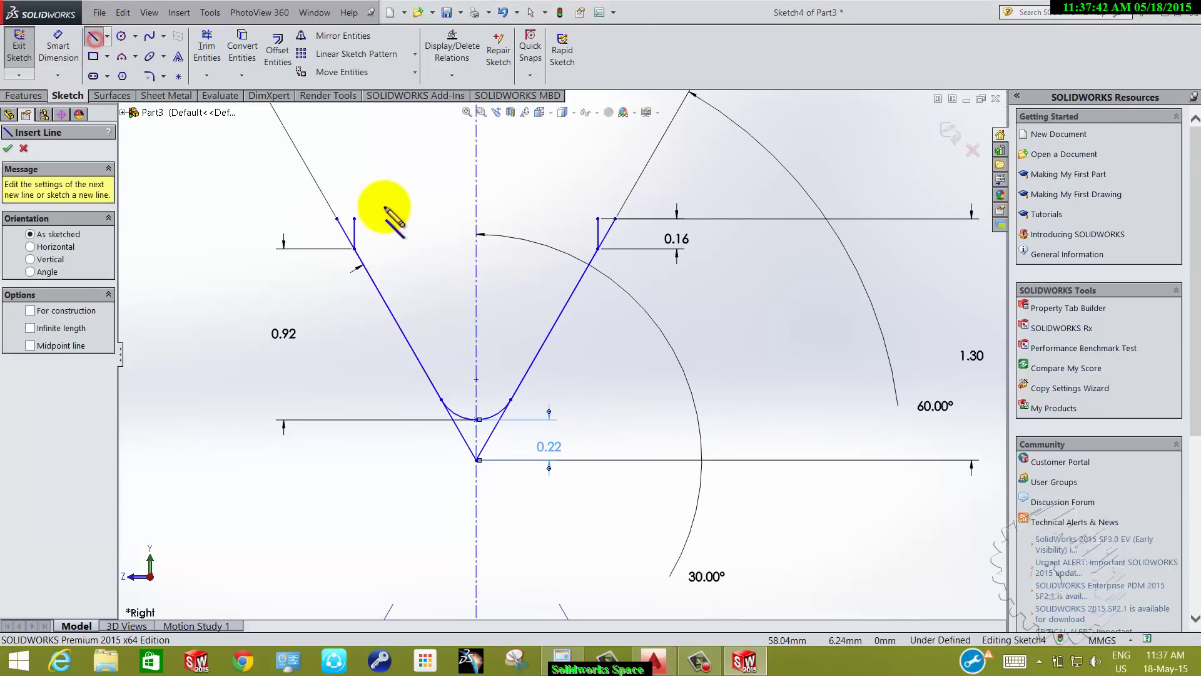
Draw the top line closing the thread triangle between the crest points
{"action": "left_click", "coordinate": [355, 219]}
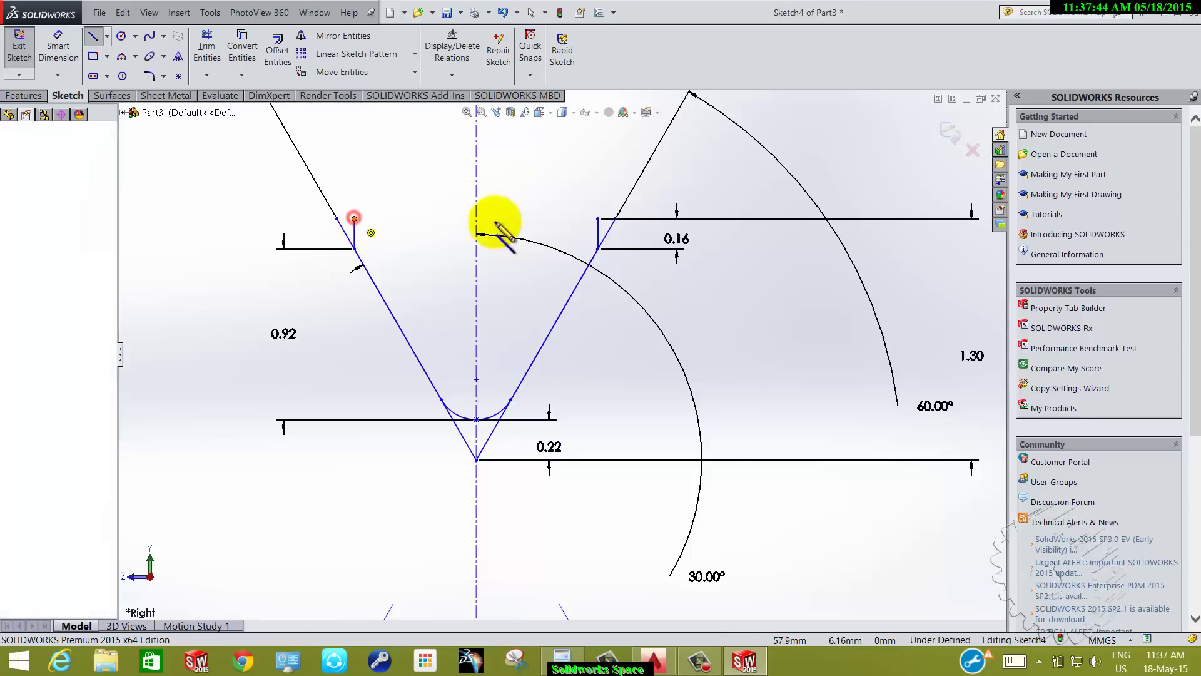
{"action": "left_click", "coordinate": [599, 218]}
{"action": "key", "text": "Escape"}
{"action": "scroll", "coordinate": [517, 349], "scroll_direction": "up", "scroll_amount": 2}
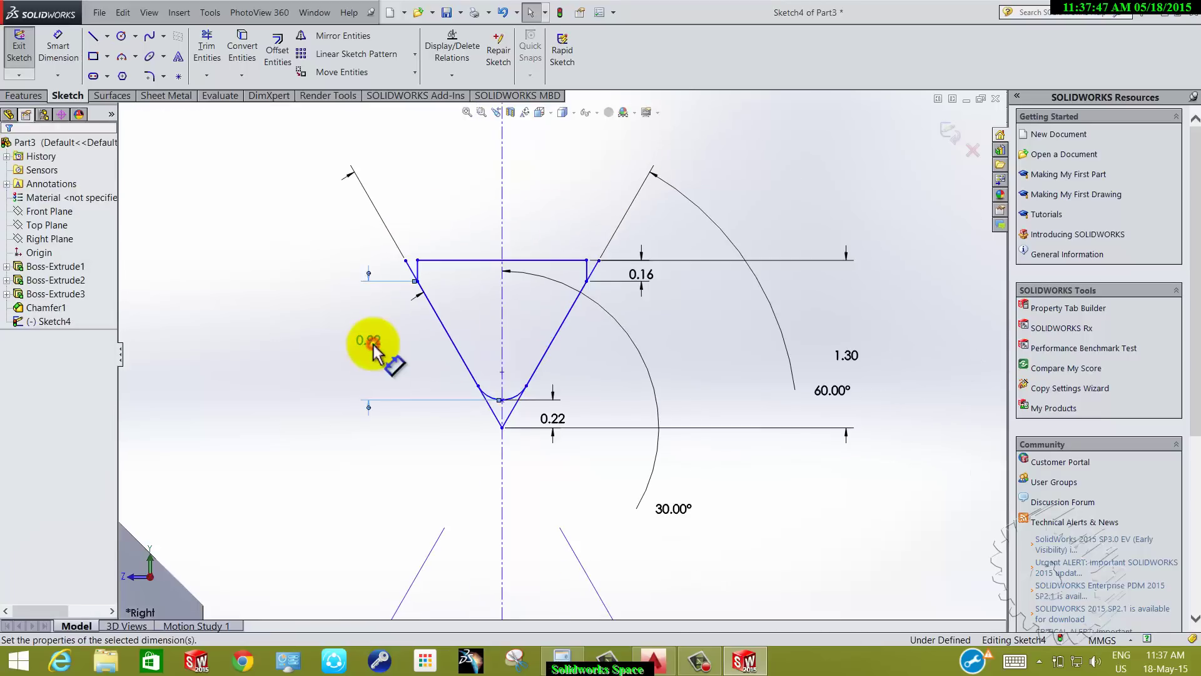
{"action": "left_click", "coordinate": [385, 341]}
{"action": "left_click", "coordinate": [348, 373]}
{"action": "scroll", "coordinate": [350, 369], "scroll_direction": "up", "scroll_amount": 3}
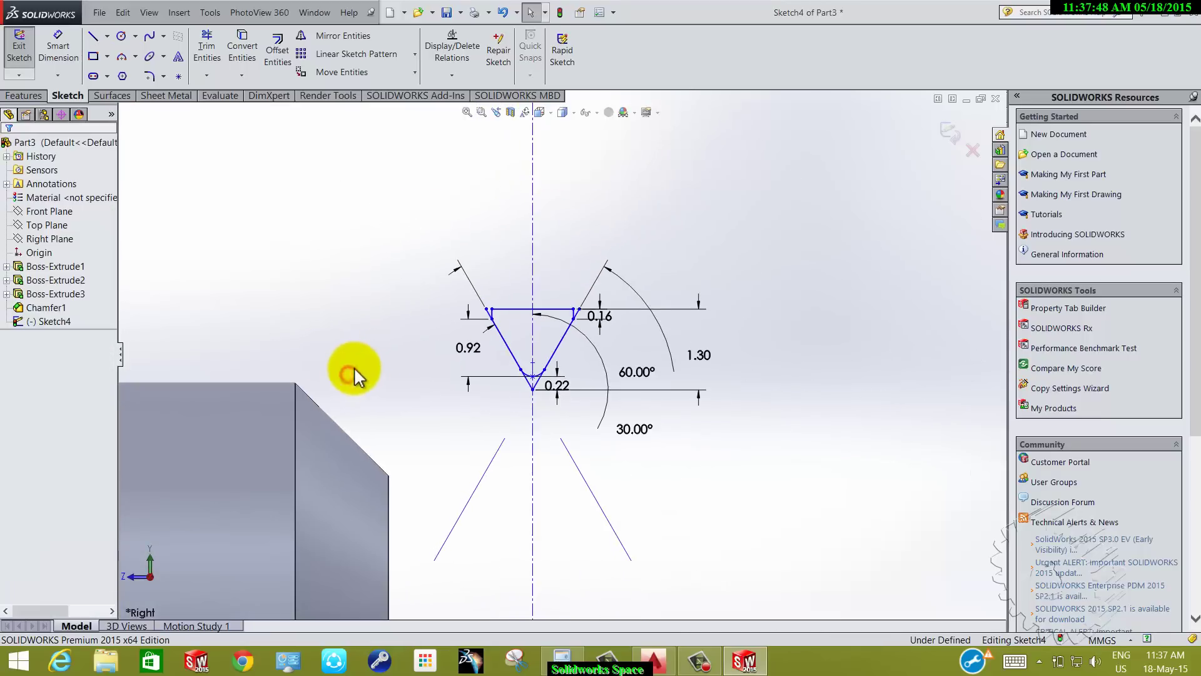
Dimension the triangle's upper-left corner 0 mm from the bolt's top edge
{"action": "left_click", "coordinate": [62, 46]}
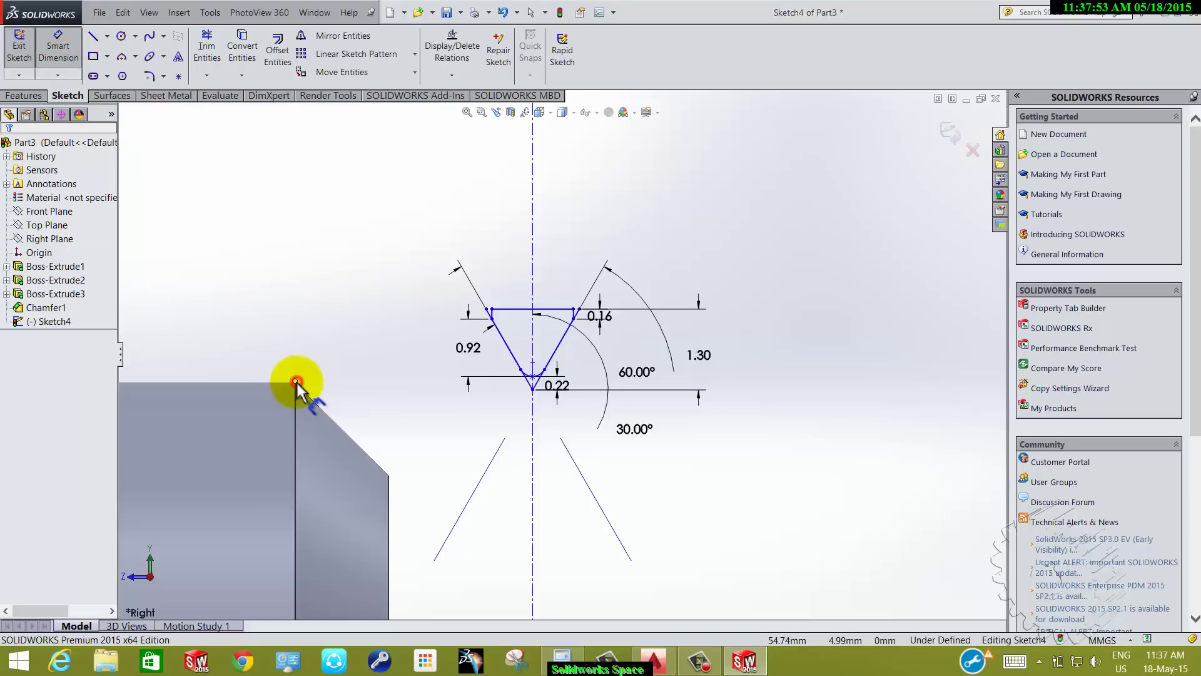
{"action": "scroll", "coordinate": [488, 312], "scroll_direction": "down", "scroll_amount": 2}
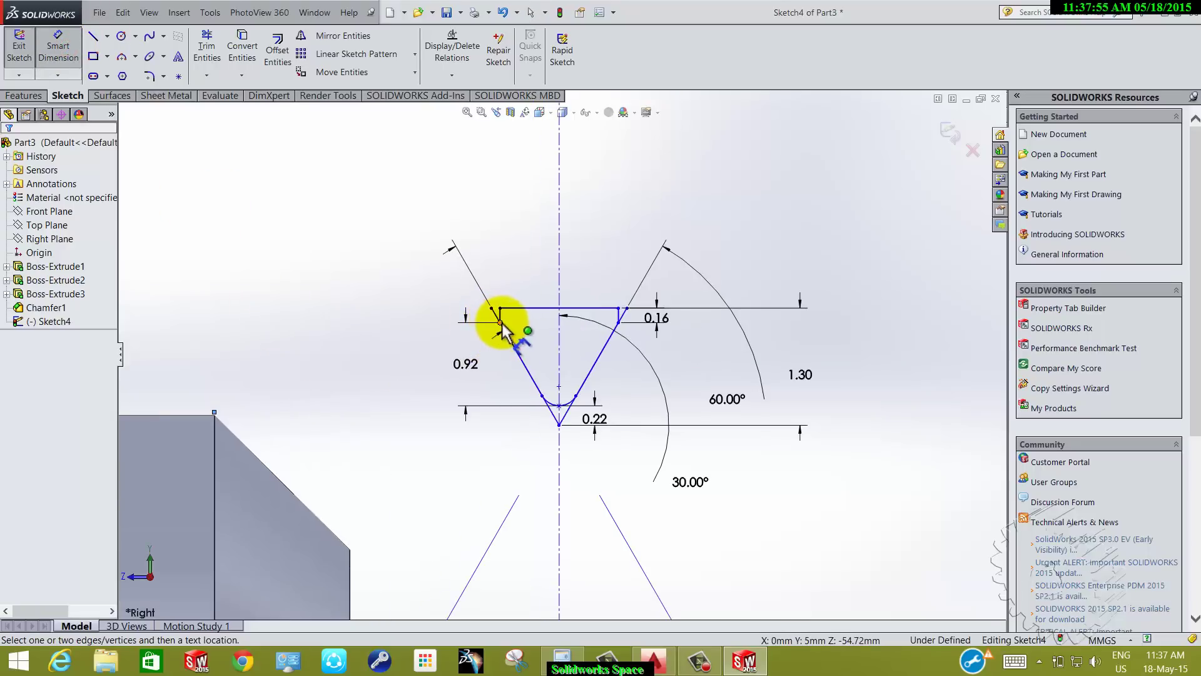
{"action": "left_click", "coordinate": [500, 322]}
{"action": "scroll", "coordinate": [560, 353], "scroll_direction": "up", "scroll_amount": 3}
{"action": "left_click", "coordinate": [254, 366]}
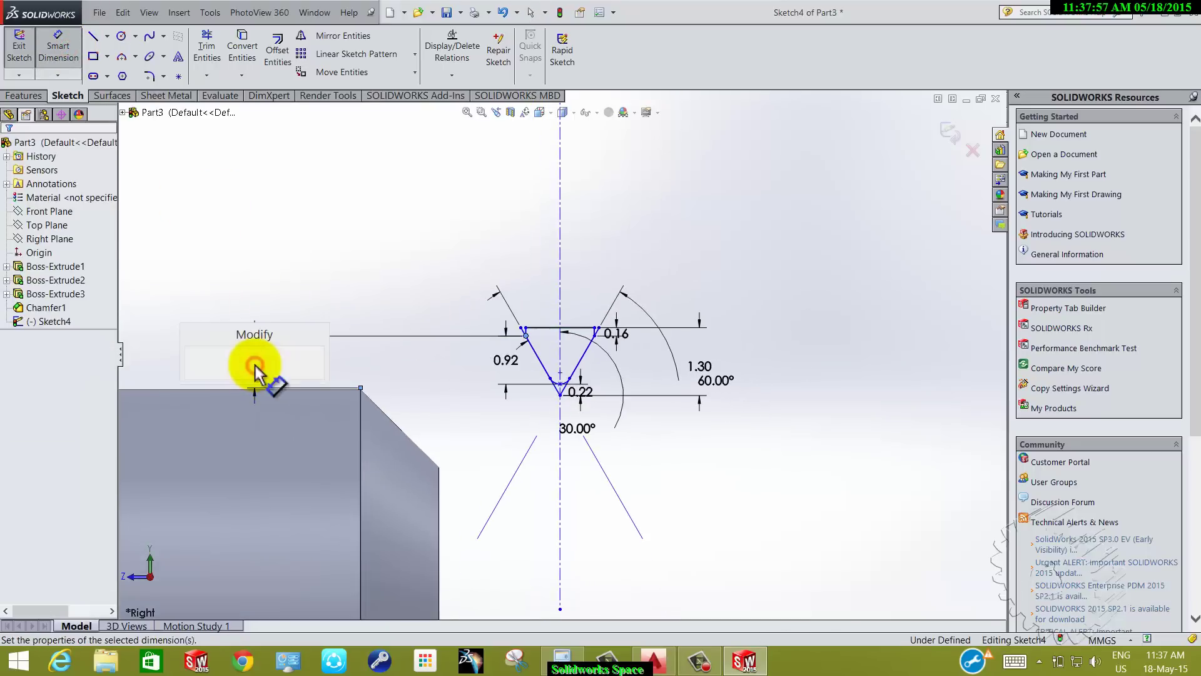
{"action": "type", "text": "0"}
{"action": "key", "text": "Return"}
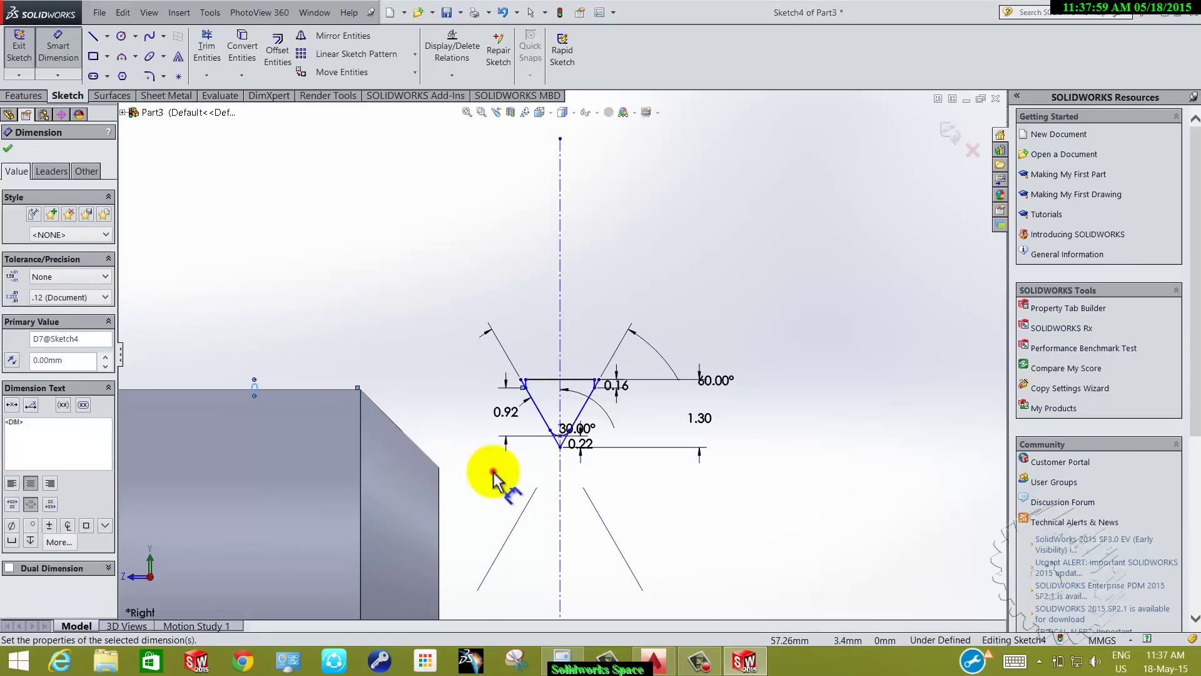
{"action": "key", "text": "Escape"}
{"action": "scroll", "coordinate": [491, 475], "scroll_direction": "down", "scroll_amount": 2}
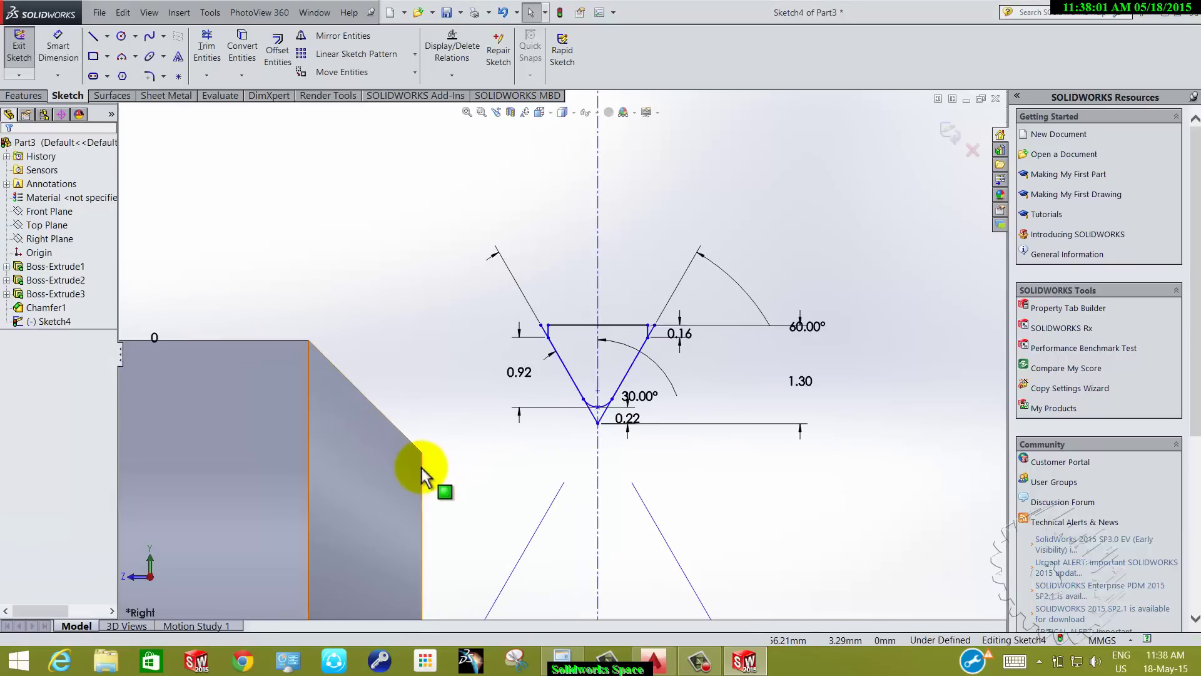
{"action": "scroll", "coordinate": [567, 348], "scroll_direction": "down", "scroll_amount": 2}
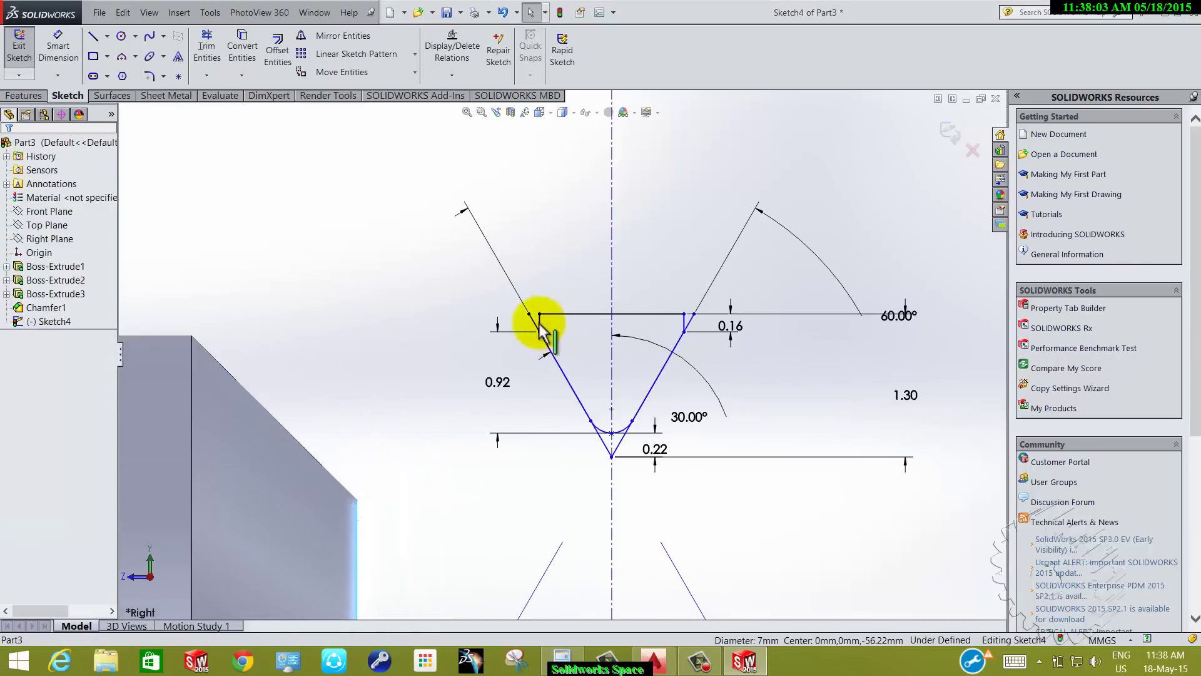
Make the triangle's top line collinear with the model edge
{"action": "left_click", "coordinate": [543, 330], "text": "ctrl"}
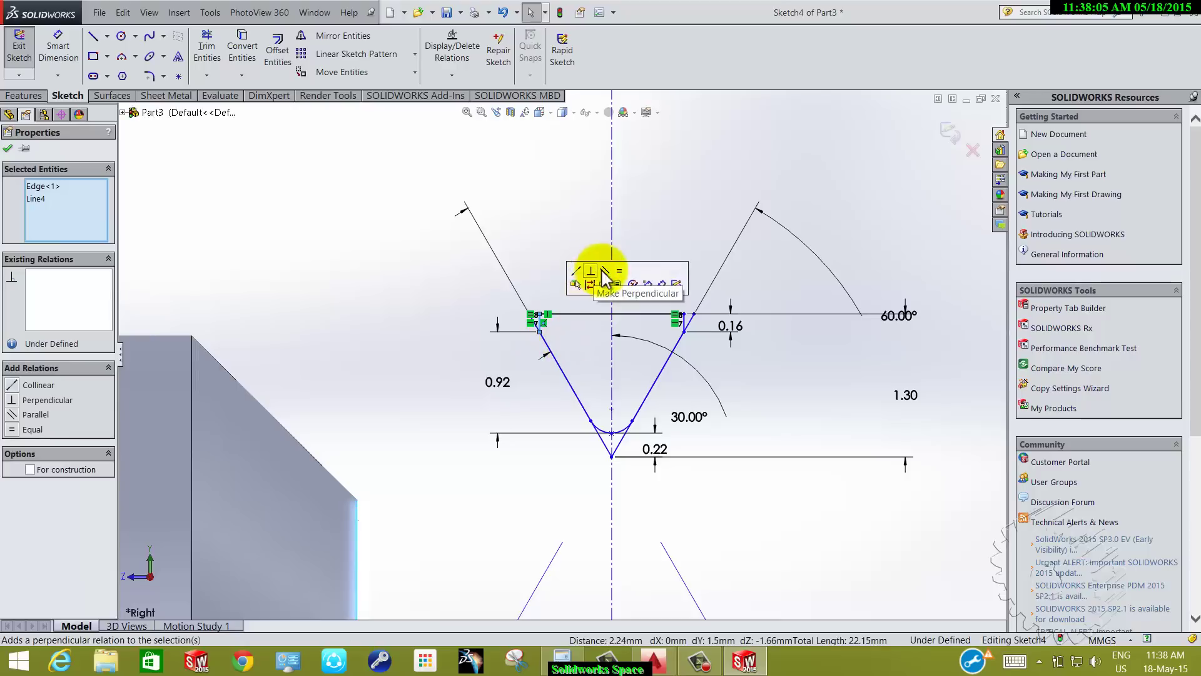
{"action": "left_click", "coordinate": [578, 279]}
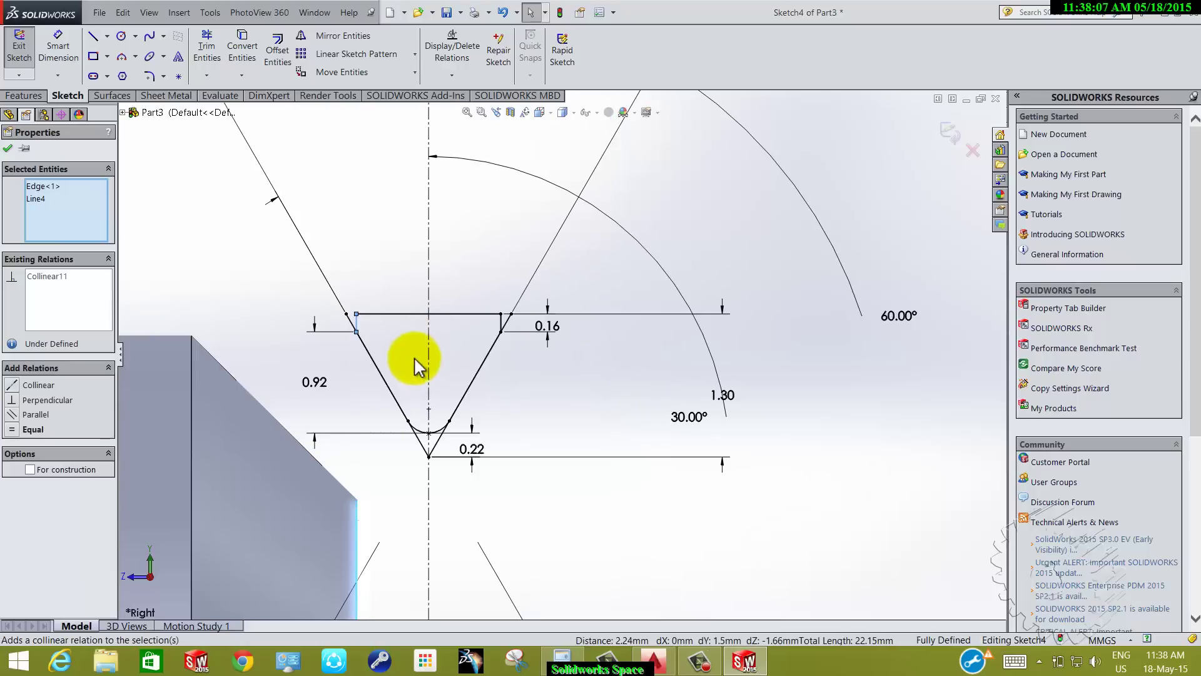
{"action": "left_click", "coordinate": [399, 351]}
{"action": "scroll", "coordinate": [338, 324], "scroll_direction": "down", "scroll_amount": 1}
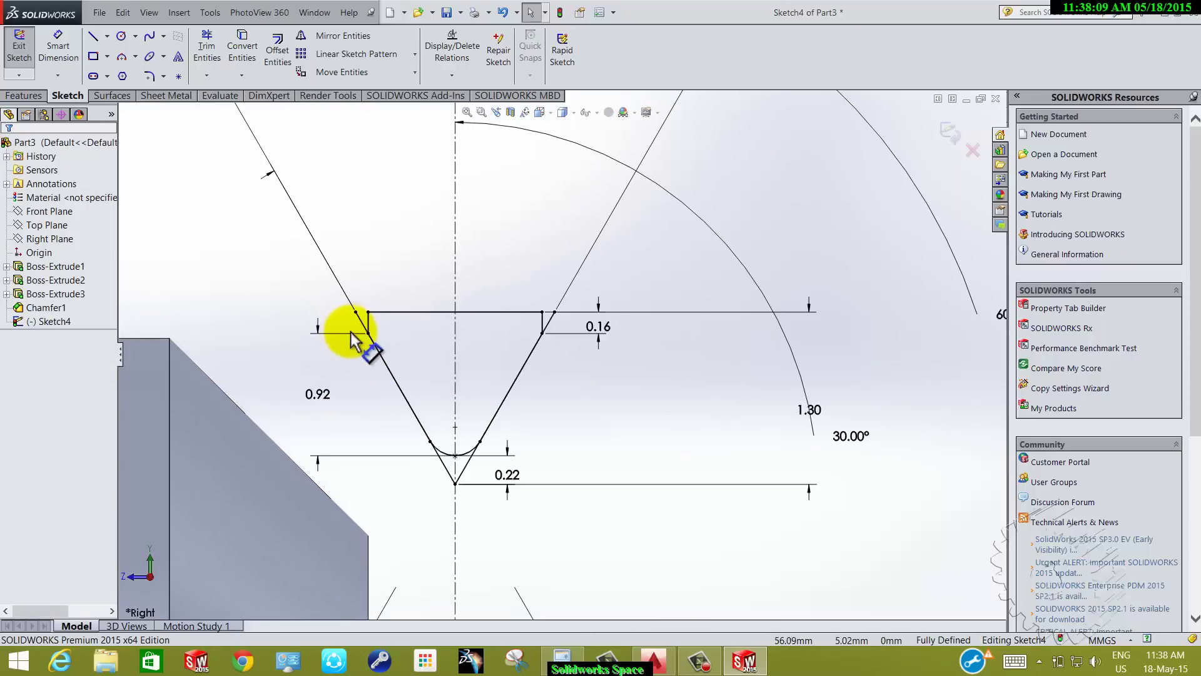
Check both slanted sides of the triangle, then exit the fully defined Sketch4
{"action": "left_click", "coordinate": [360, 326]}
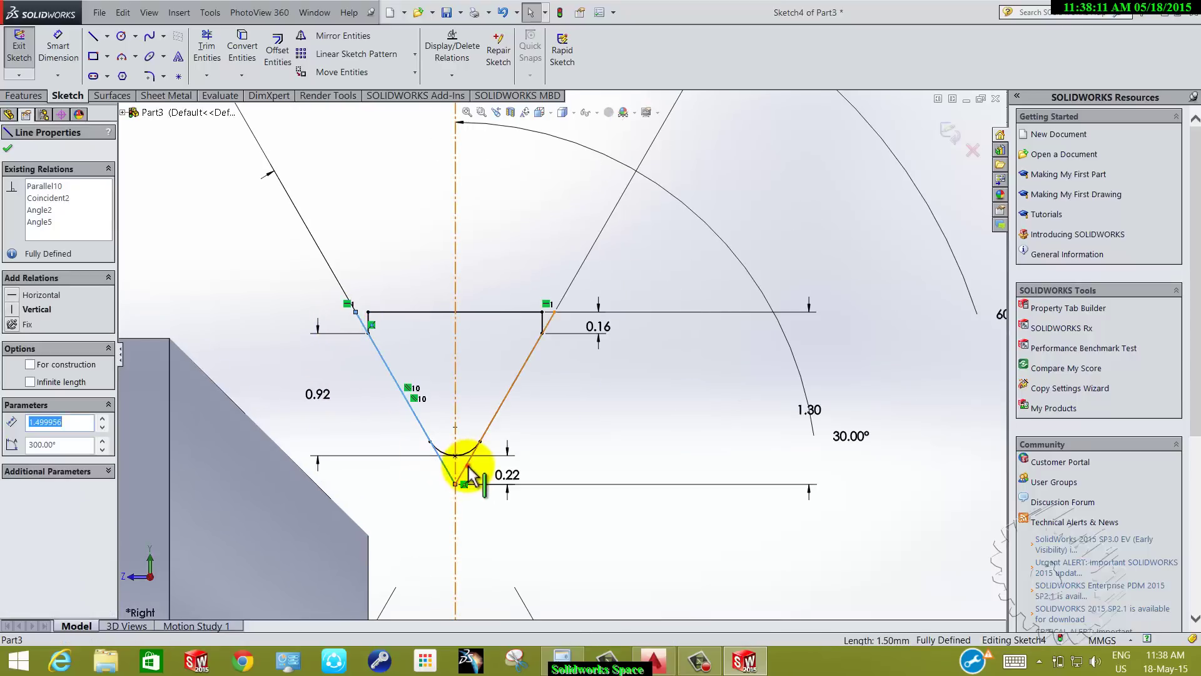
{"action": "left_click", "coordinate": [470, 477], "text": "ctrl"}
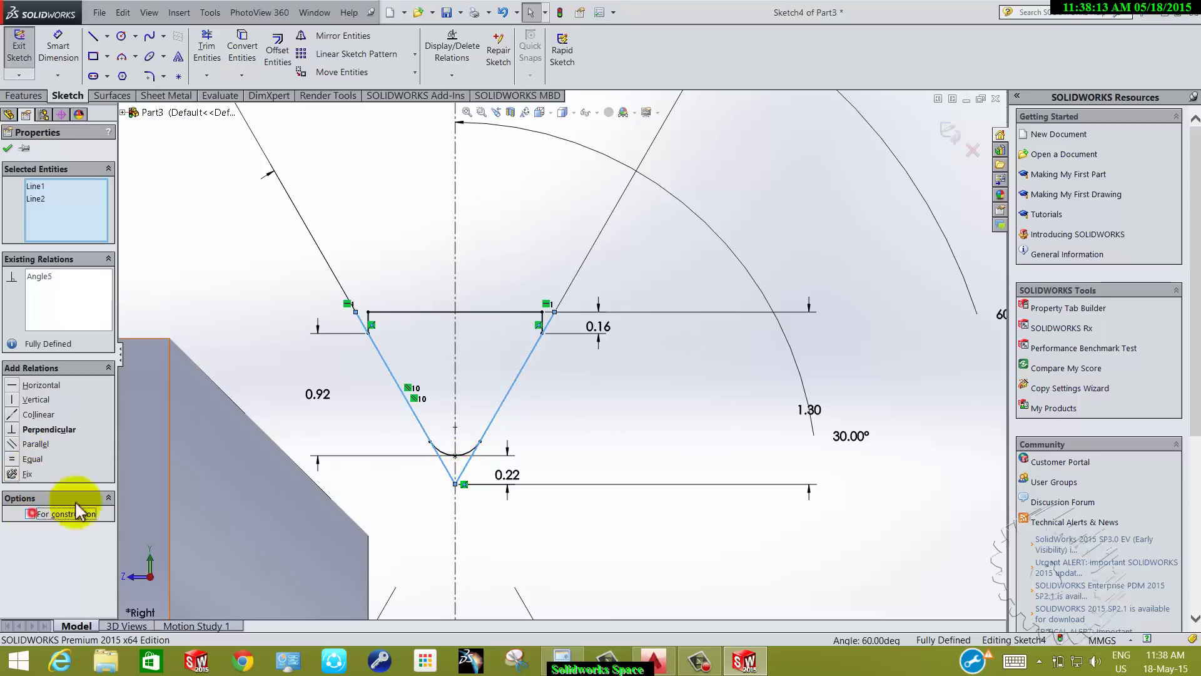
{"action": "left_click", "coordinate": [250, 351]}
{"action": "scroll", "coordinate": [275, 297], "scroll_direction": "up", "scroll_amount": 1}
{"action": "scroll", "coordinate": [375, 292], "scroll_direction": "up", "scroll_amount": 3}
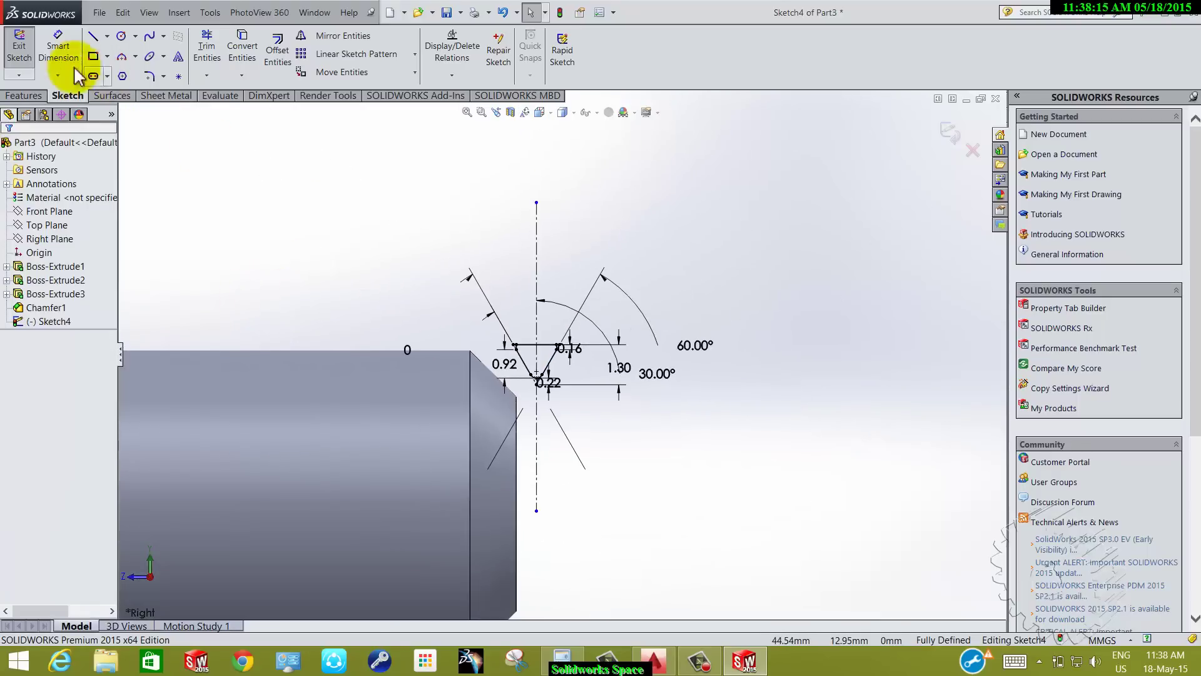
{"action": "left_click", "coordinate": [19, 49]}
{"action": "scroll", "coordinate": [378, 235], "scroll_direction": "up", "scroll_amount": 2}
Open a sketch on the shaft's chamfered end face and draw a circle centred on the origin
{"action": "scroll", "coordinate": [386, 249], "scroll_direction": "up", "scroll_amount": 3}
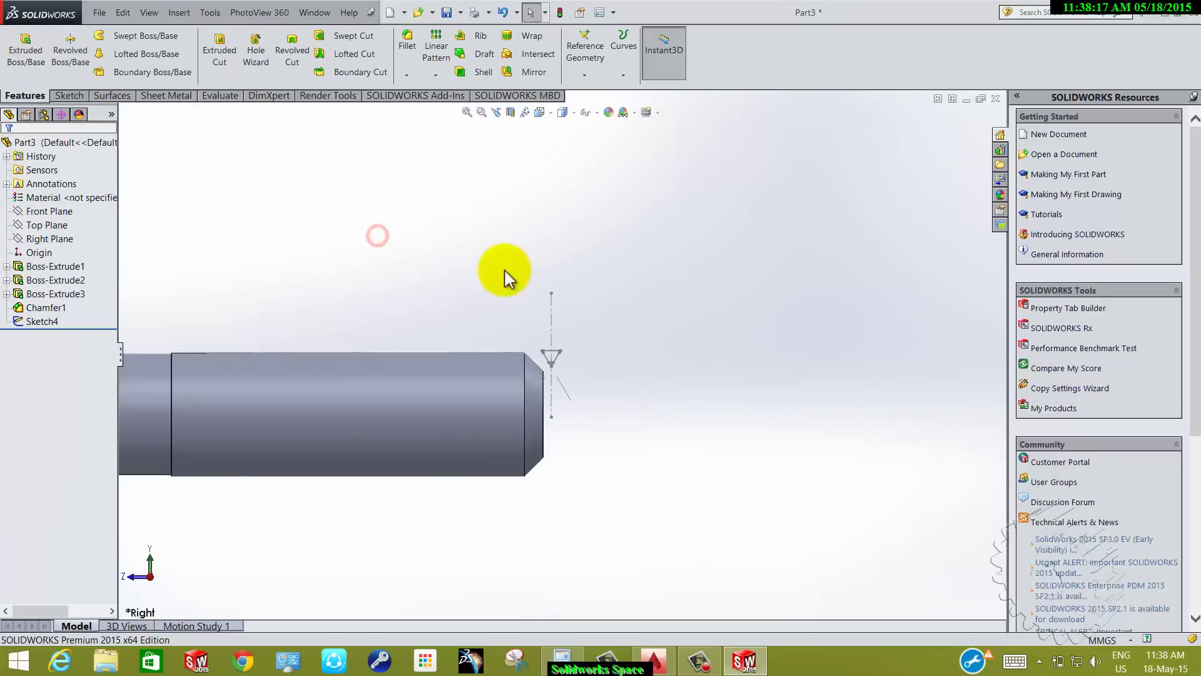
{"action": "mouse_move", "coordinate": [506, 276]}
{"action": "middle_mouse_down"}
{"action": "mouse_move", "coordinate": [442, 429]}
{"action": "mouse_move", "coordinate": [542, 452]}
{"action": "middle_mouse_up"}
{"action": "left_click", "coordinate": [547, 401]}
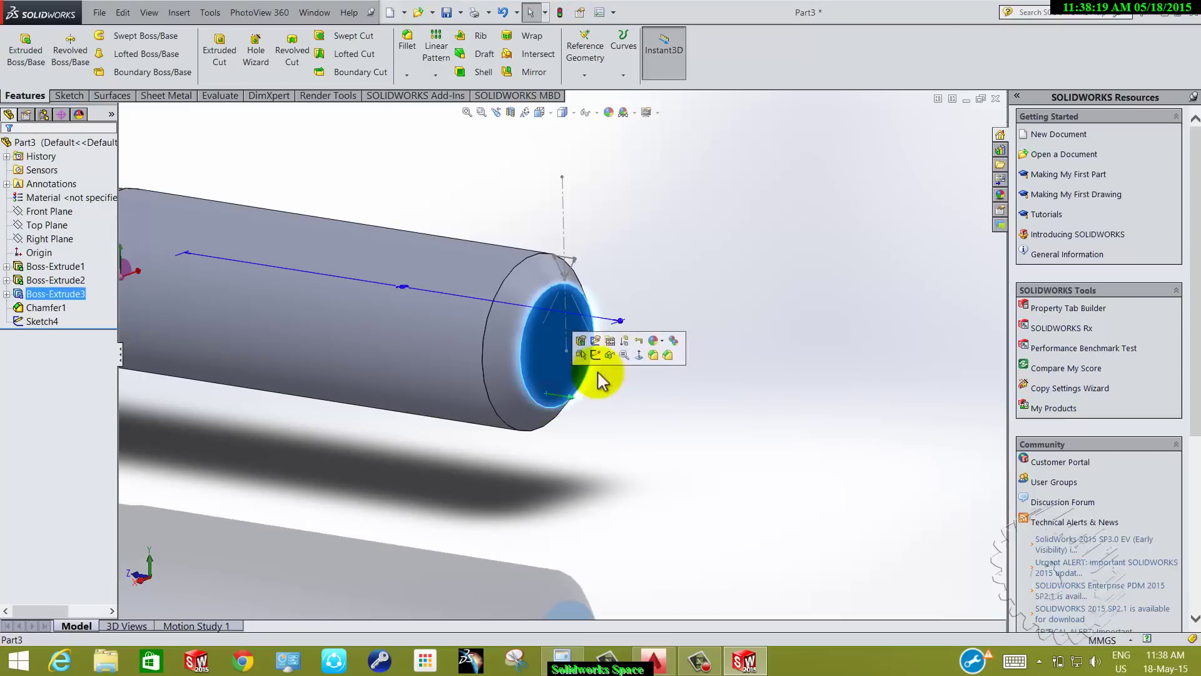
{"action": "left_click", "coordinate": [610, 344]}
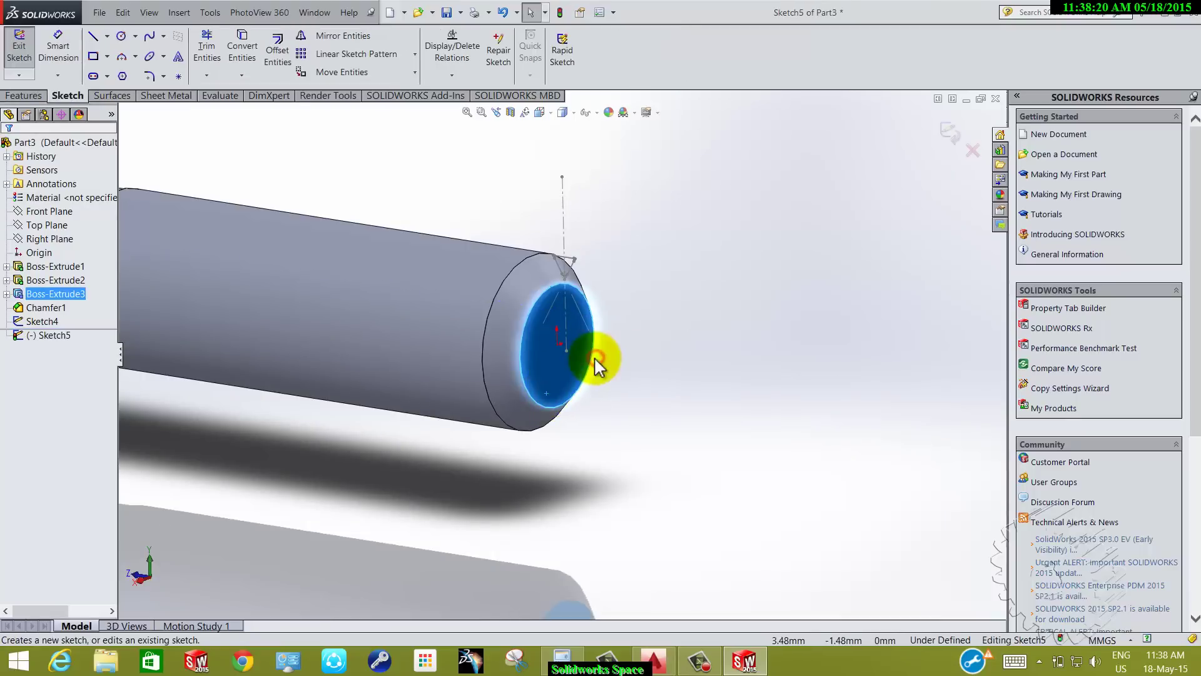
{"action": "left_click", "coordinate": [121, 36]}
{"action": "scroll", "coordinate": [594, 401], "scroll_direction": "down", "scroll_amount": 1}
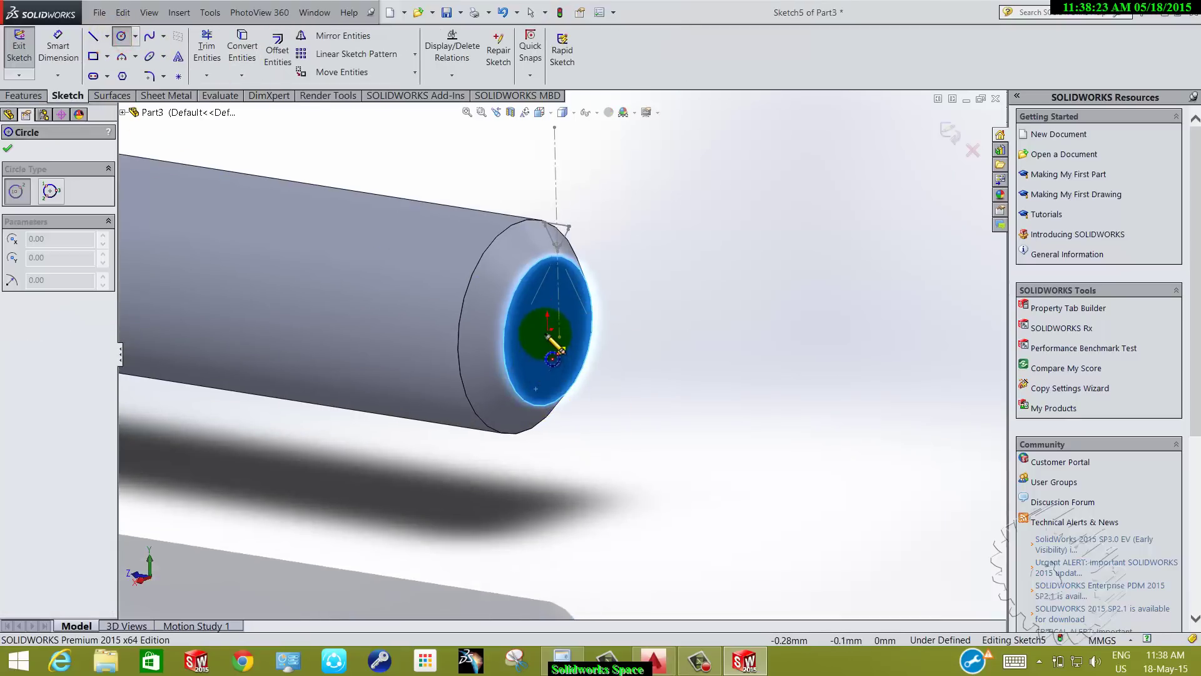
{"action": "left_click", "coordinate": [547, 330]}
{"action": "left_click", "coordinate": [571, 464]}
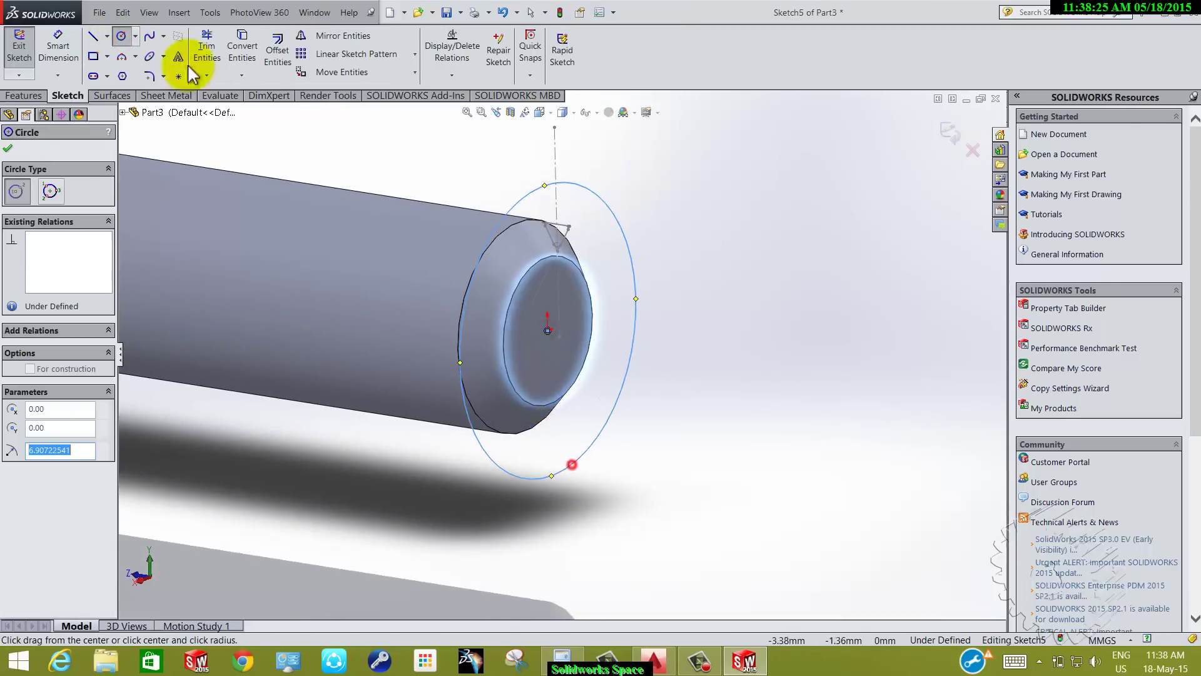
Dimension the circle to ⌀10 mm and exit Sketch5
{"action": "left_click", "coordinate": [65, 63]}
{"action": "left_click", "coordinate": [596, 189]}
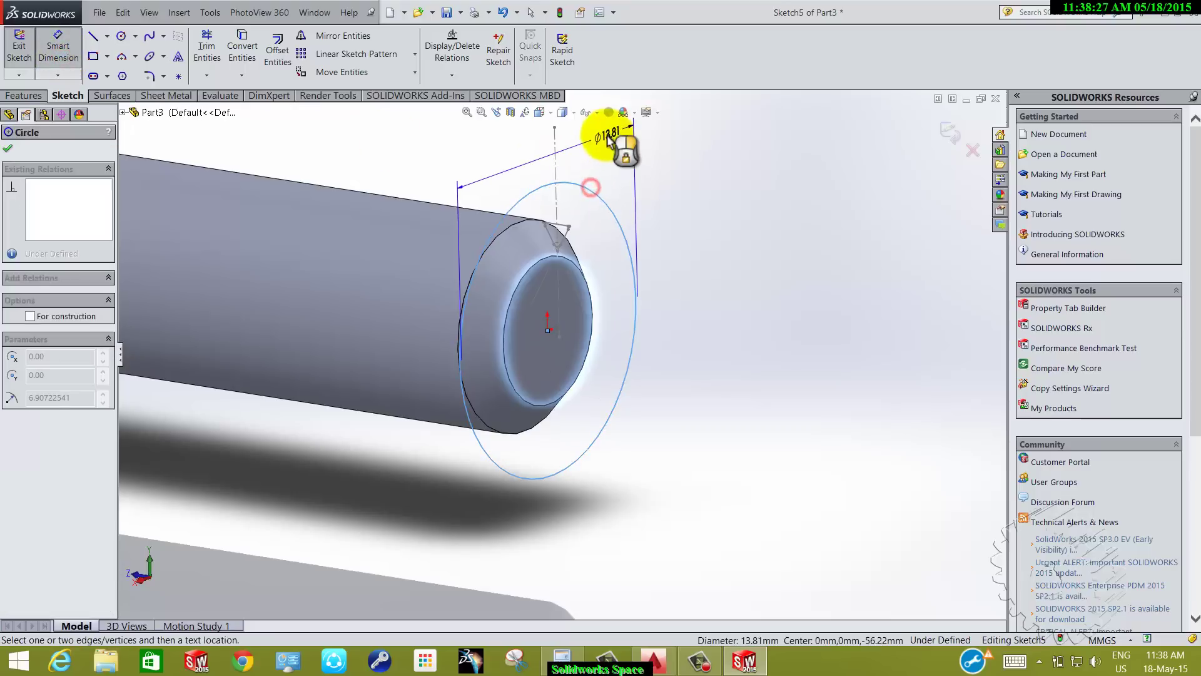
{"action": "left_click", "coordinate": [644, 141]}
{"action": "type", "text": "10"}
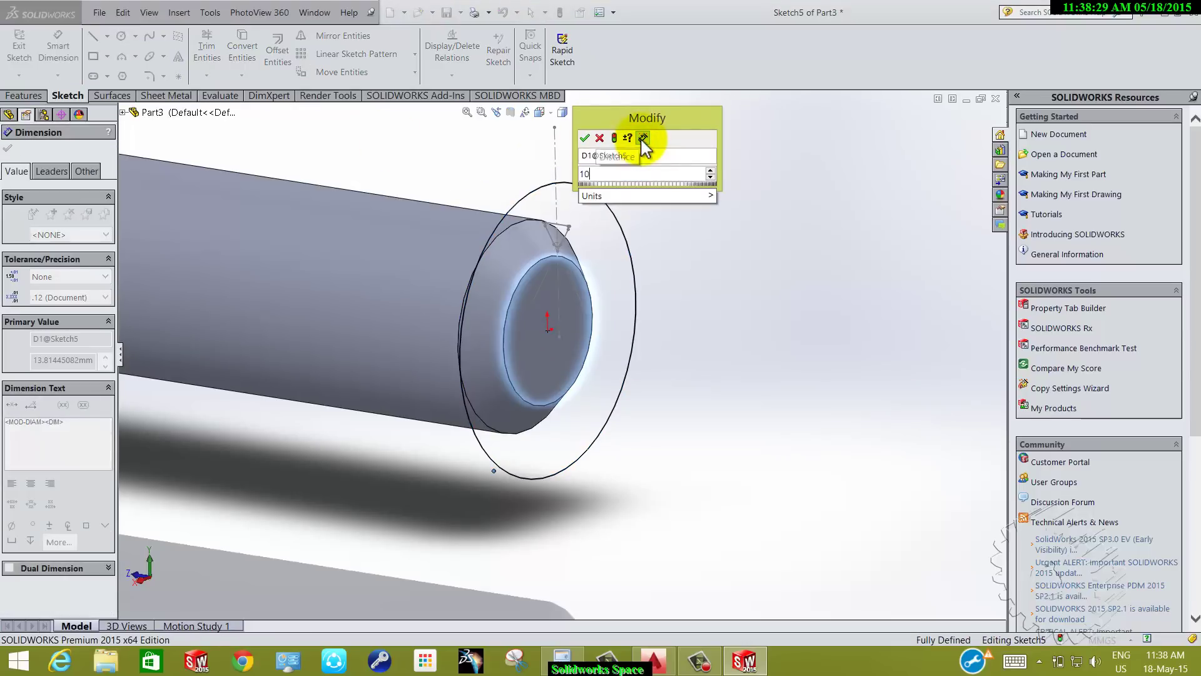
{"action": "key", "text": "Return"}
{"action": "left_click", "coordinate": [687, 256]}
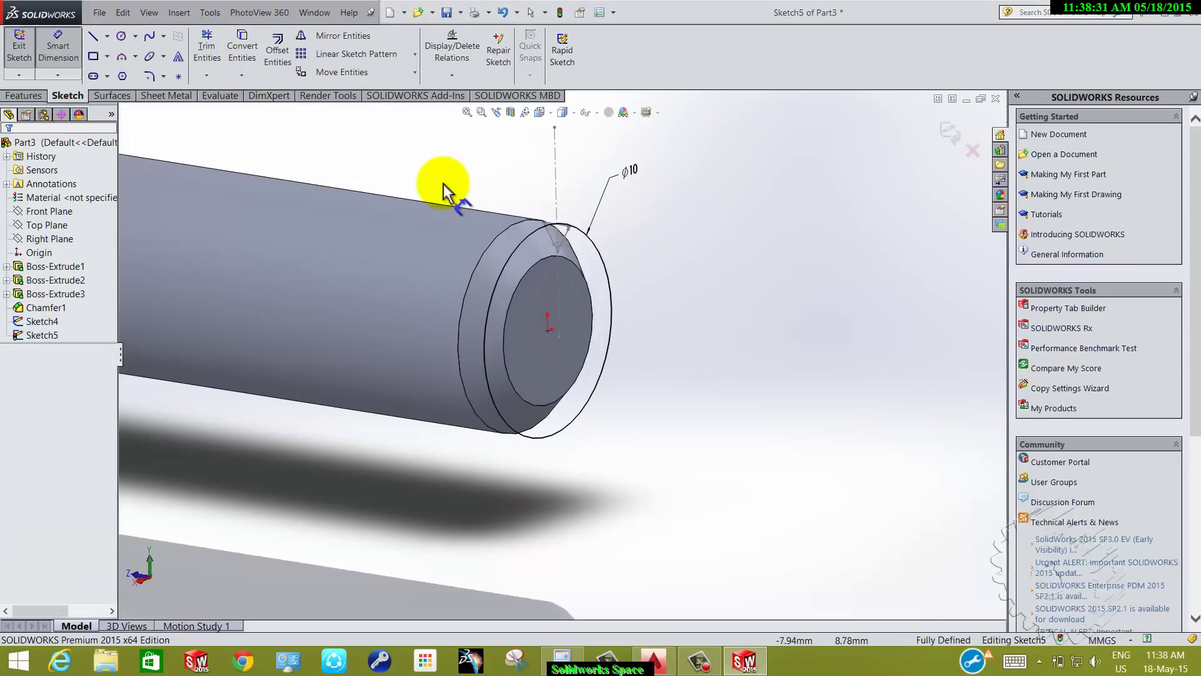
{"action": "left_click", "coordinate": [19, 45]}
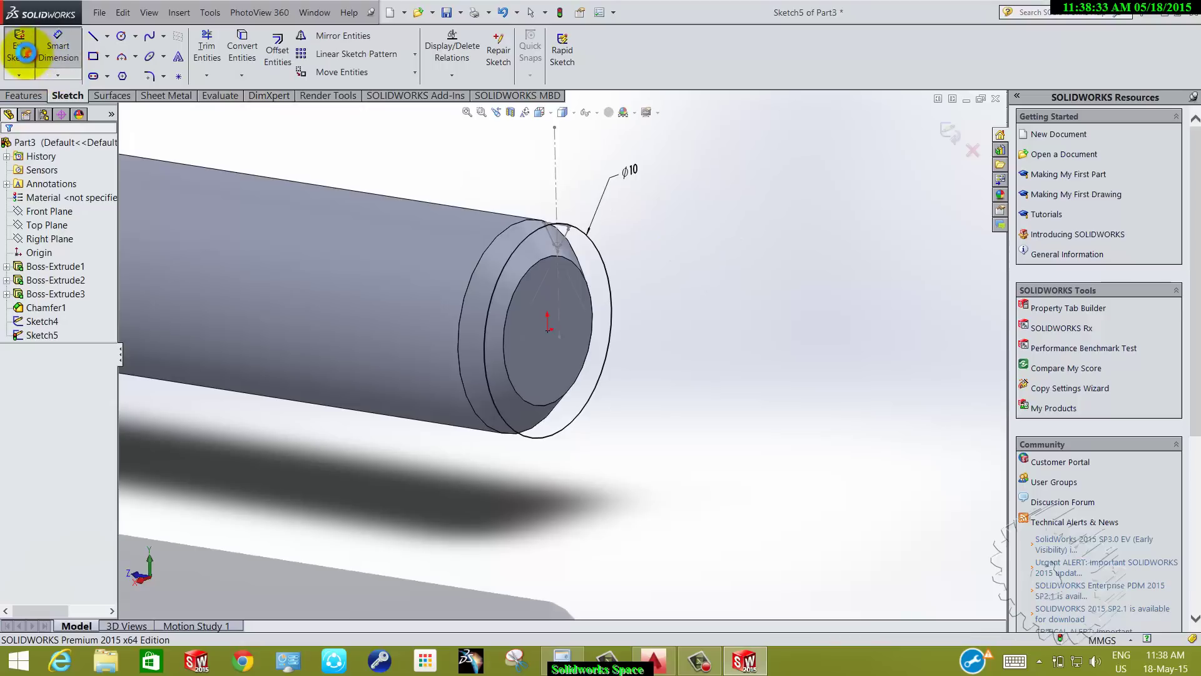
Start a variable-pitch helix defined by height and pitch, with 1.5 mm pitch in the first regions
{"action": "left_click", "coordinate": [170, 14]}
{"action": "mouse_move", "coordinate": [197, 167]}
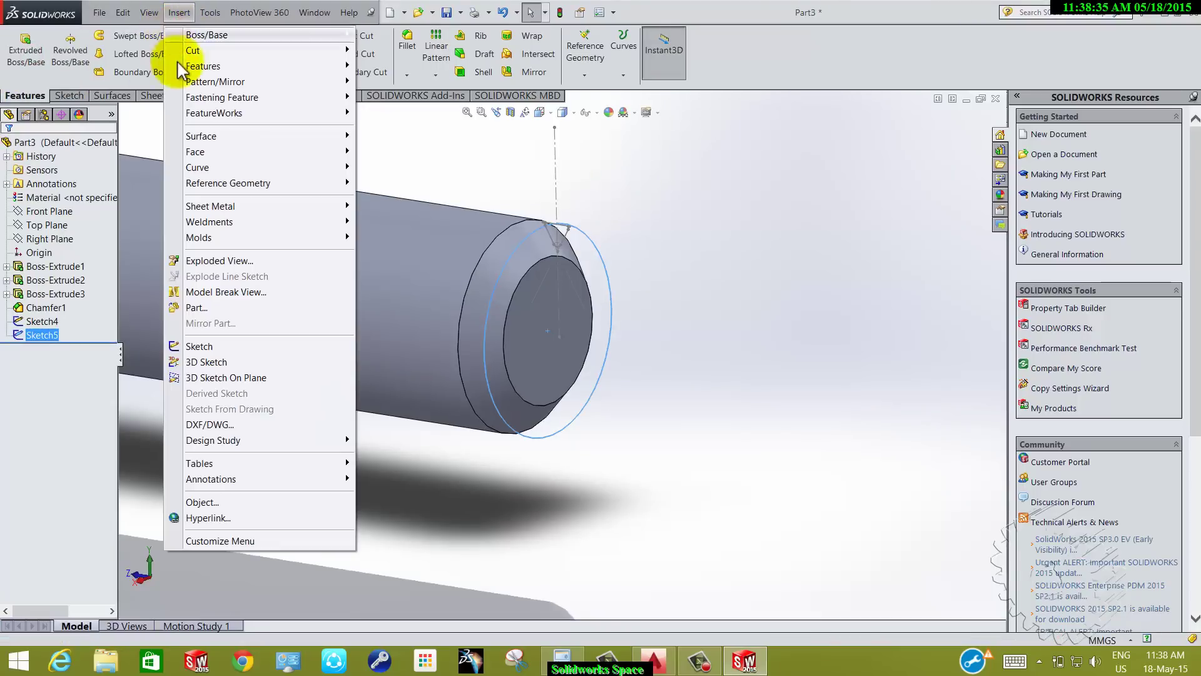
{"action": "left_click", "coordinate": [395, 254]}
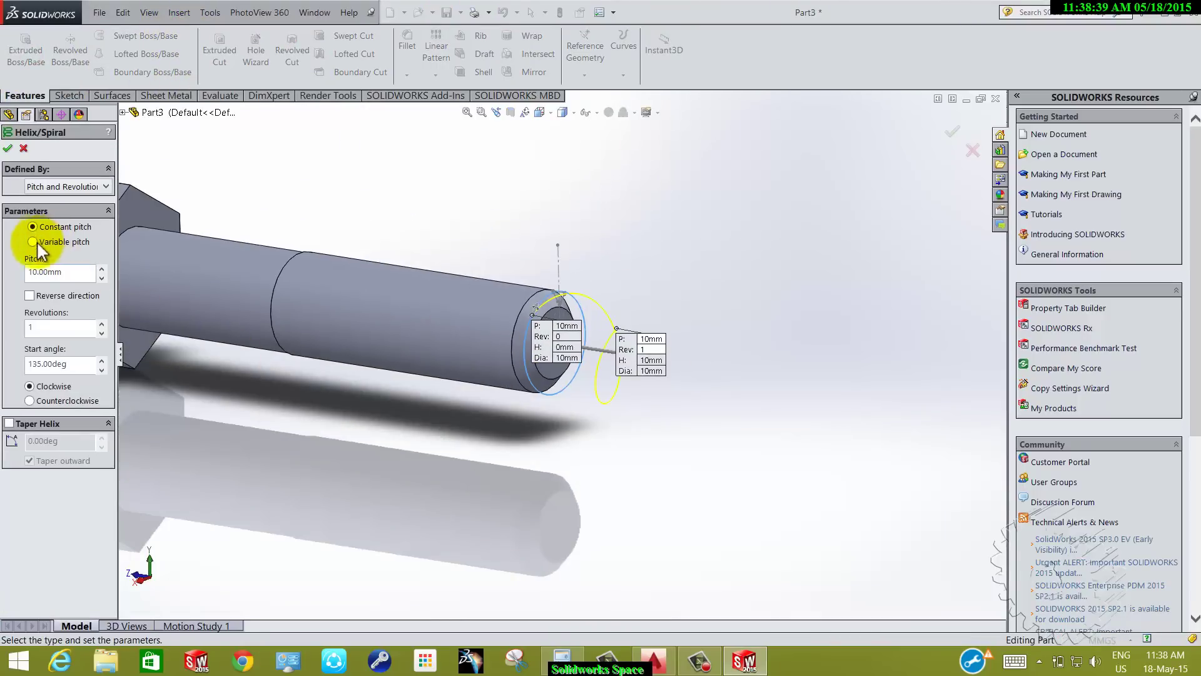
{"action": "left_click", "coordinate": [36, 242]}
{"action": "left_click", "coordinate": [55, 187]}
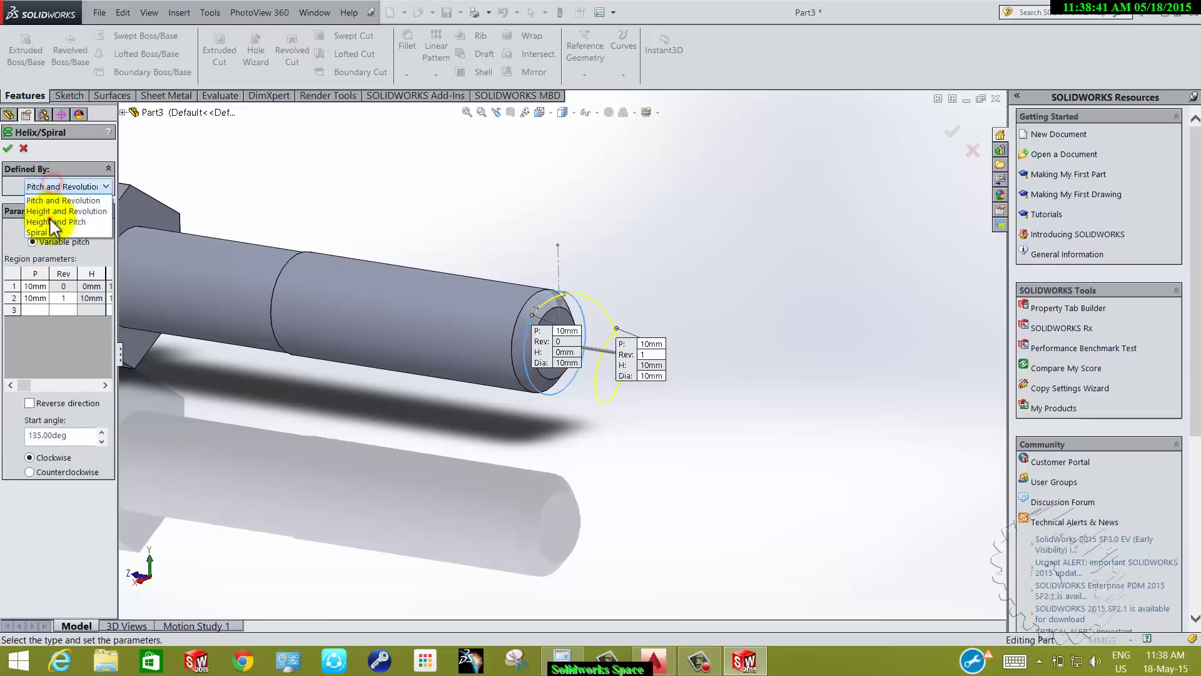
{"action": "left_click", "coordinate": [49, 217]}
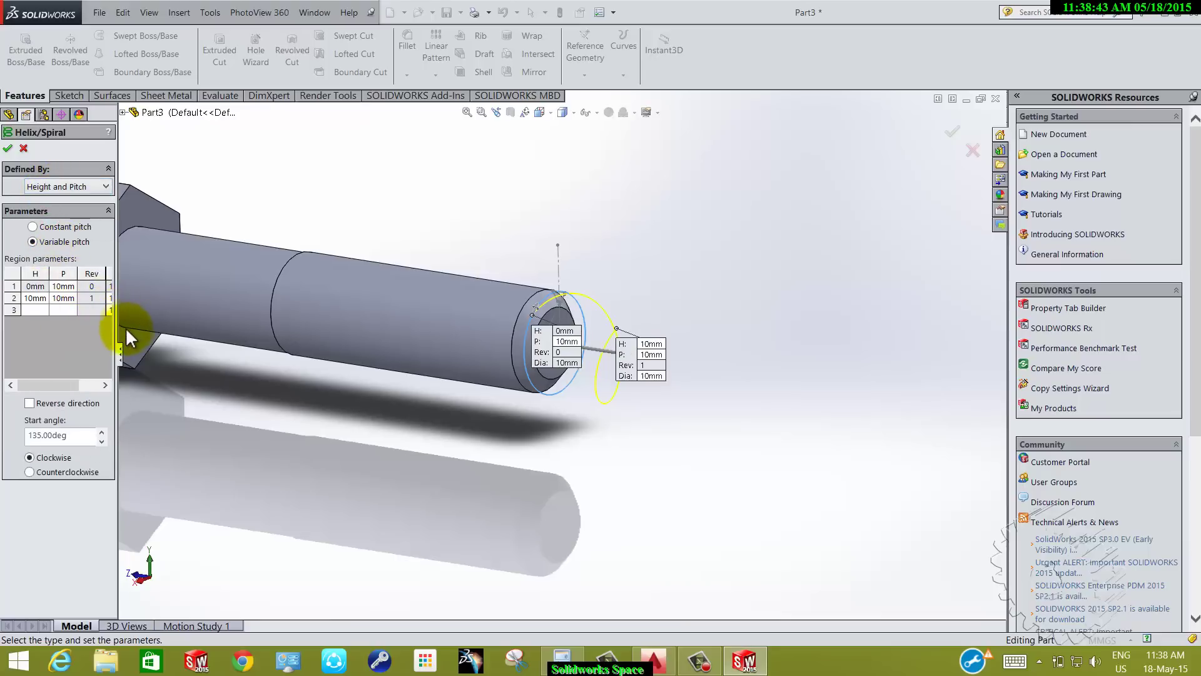
{"action": "left_click_drag", "start_coordinate": [117, 327], "coordinate": [198, 332]}
{"action": "type", "text": "1.5"}
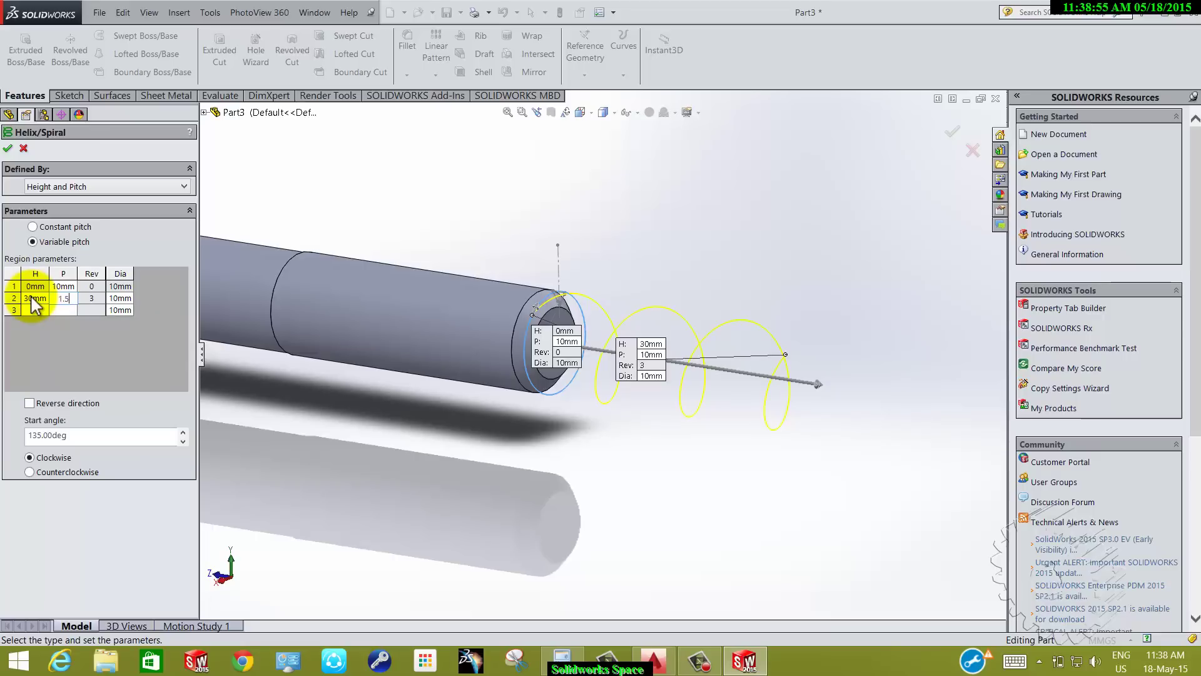
{"action": "left_click", "coordinate": [66, 286]}
{"action": "type", "text": "1.5"}
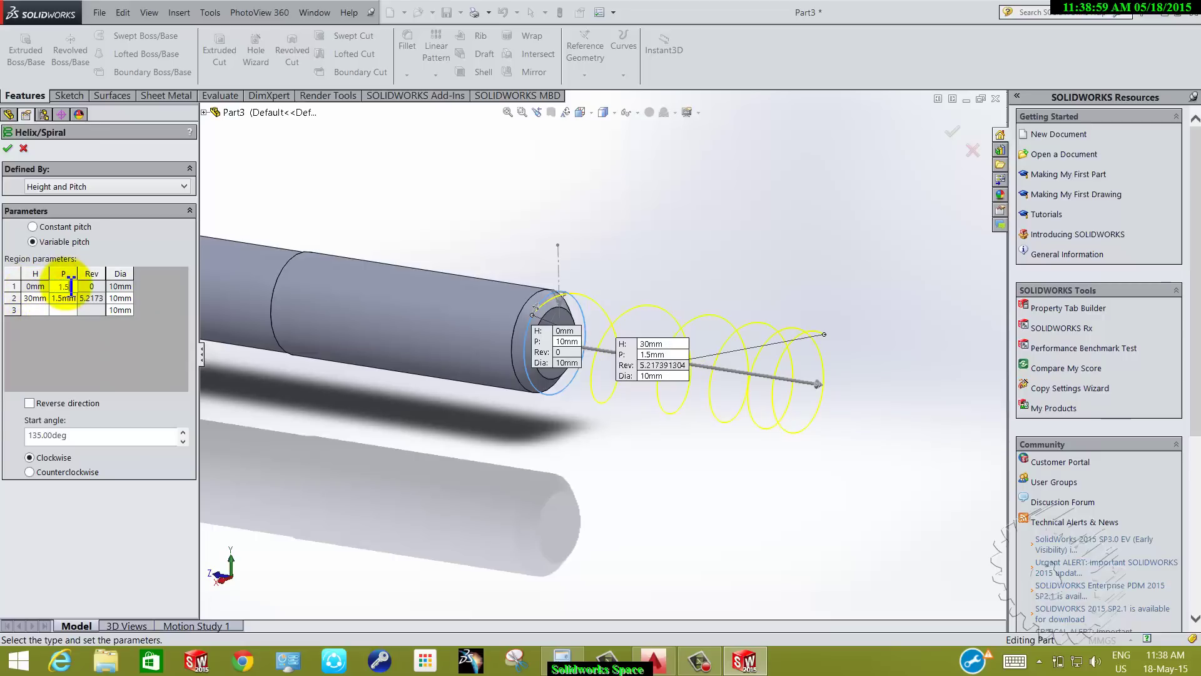
{"action": "left_click", "coordinate": [119, 298]}
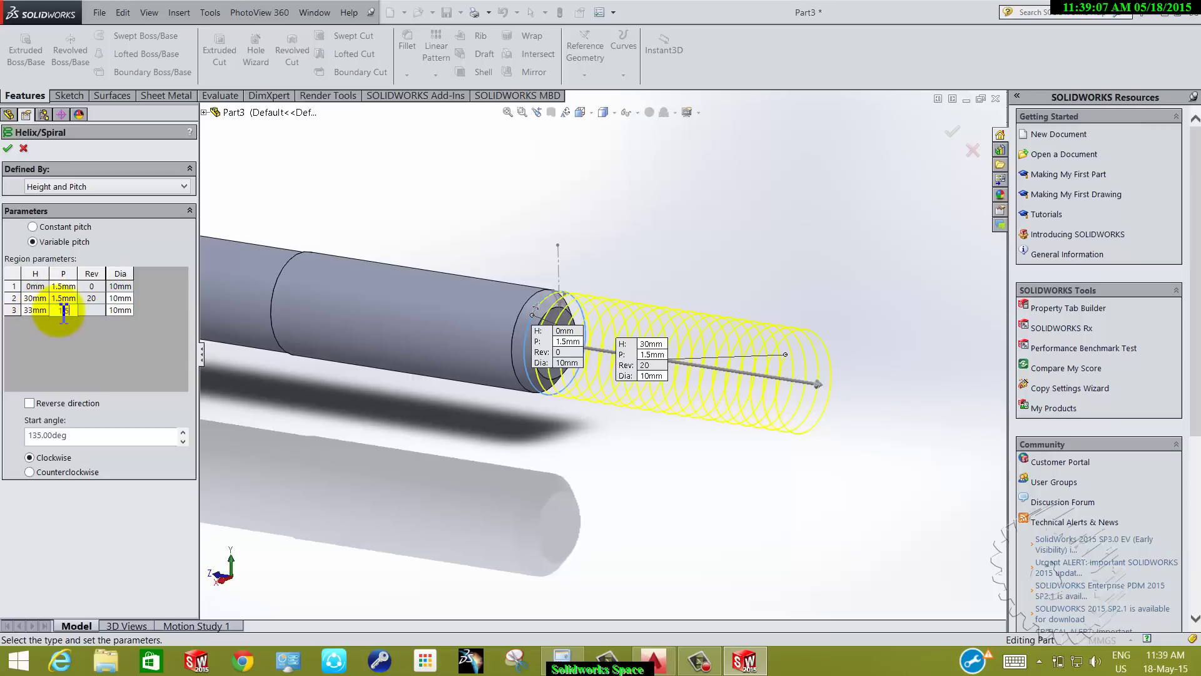
{"action": "left_click", "coordinate": [61, 313]}
{"action": "type", "text": "1.5"}
Add a 33 mm helix region flaring to 19 mm diameter, reverse direction, and create Helix/Spiral1
{"action": "left_click", "coordinate": [120, 311]}
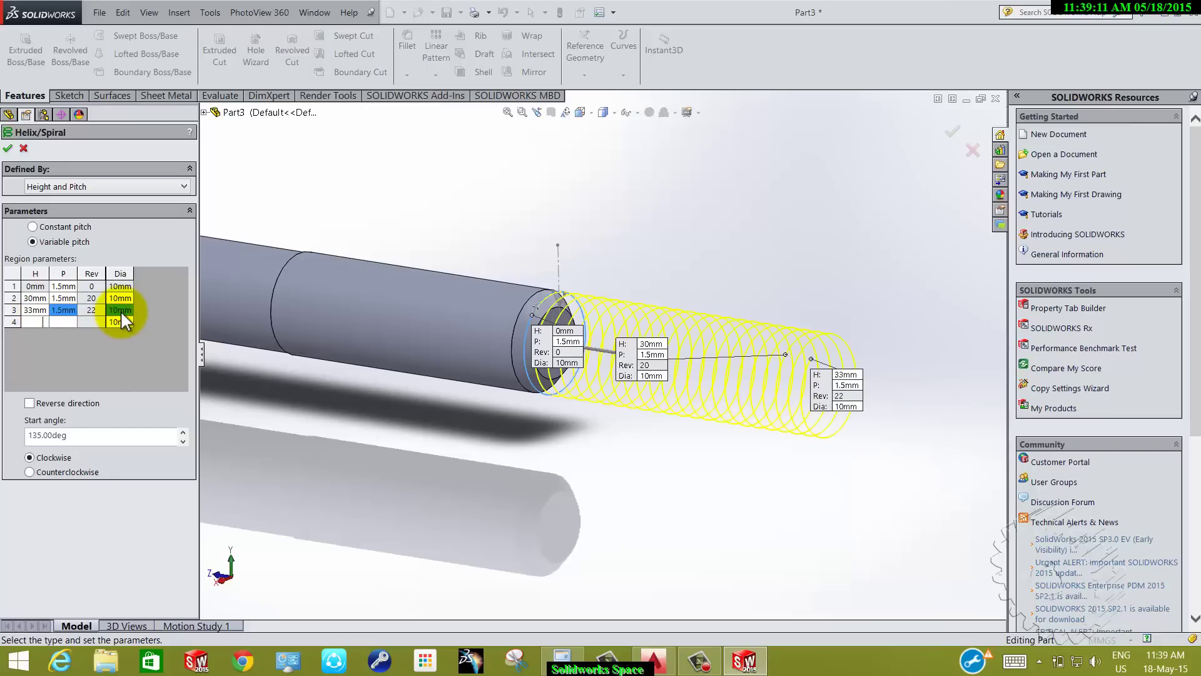
{"action": "type", "text": "19"}
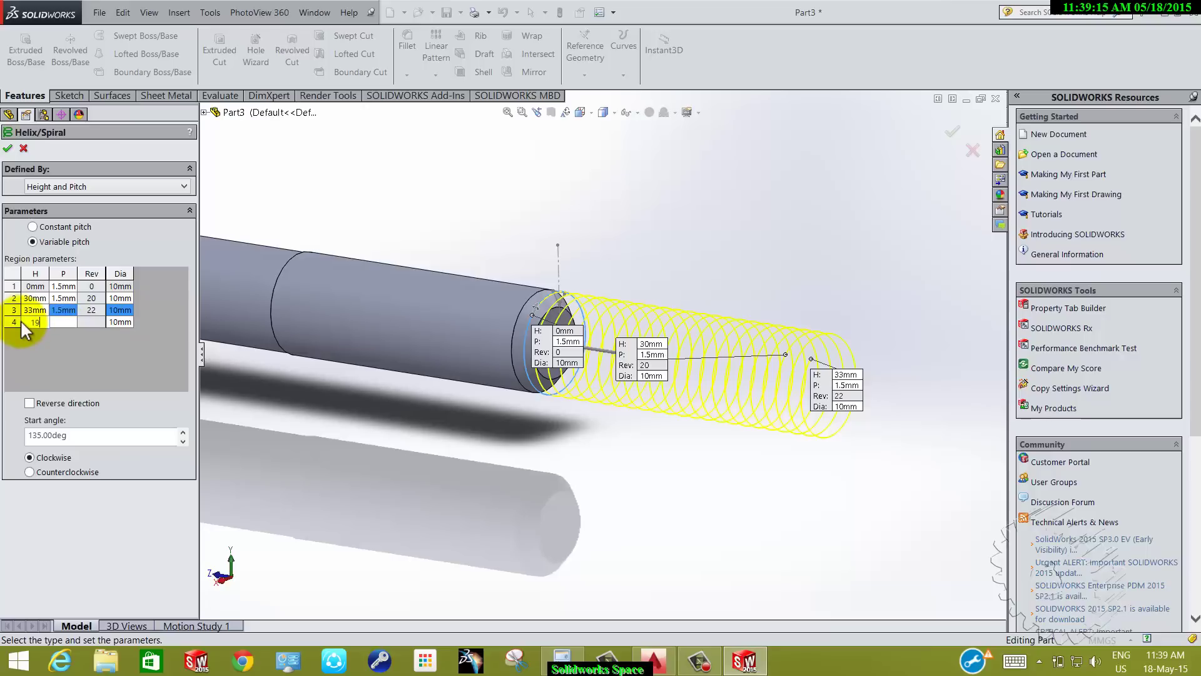
{"action": "key", "text": "BackSpace"}
{"action": "key", "text": "BackSpace"}
{"action": "left_click", "coordinate": [121, 310]}
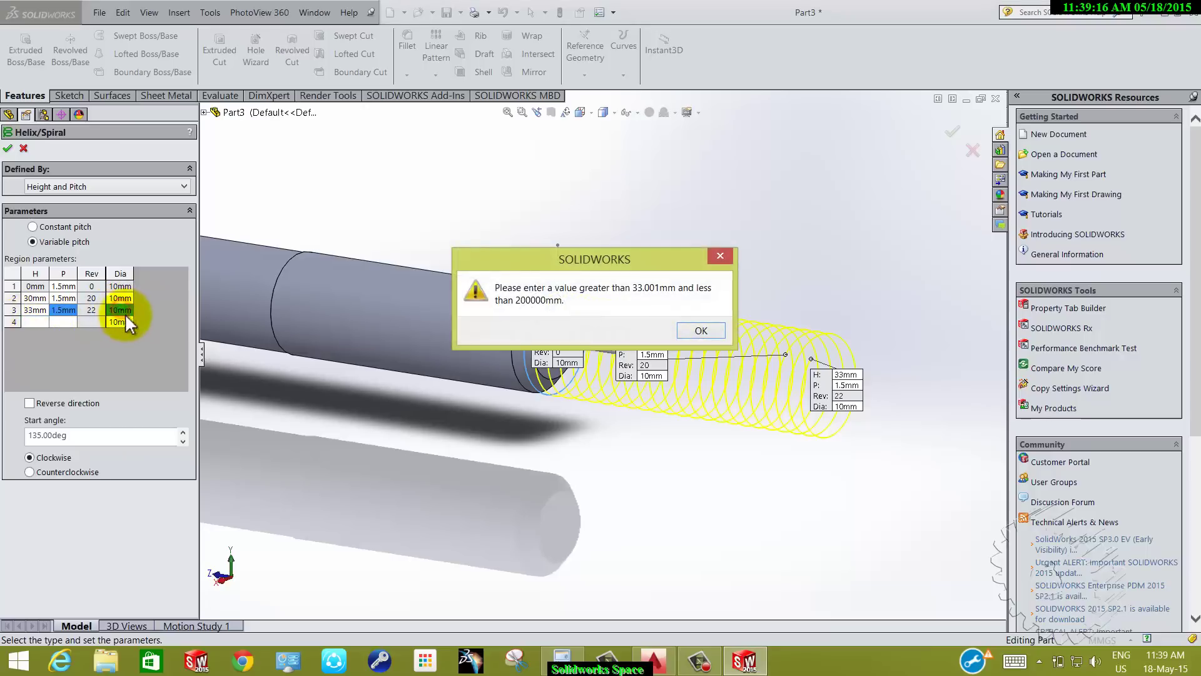
{"action": "left_click", "coordinate": [701, 332]}
{"action": "type", "text": "19"}
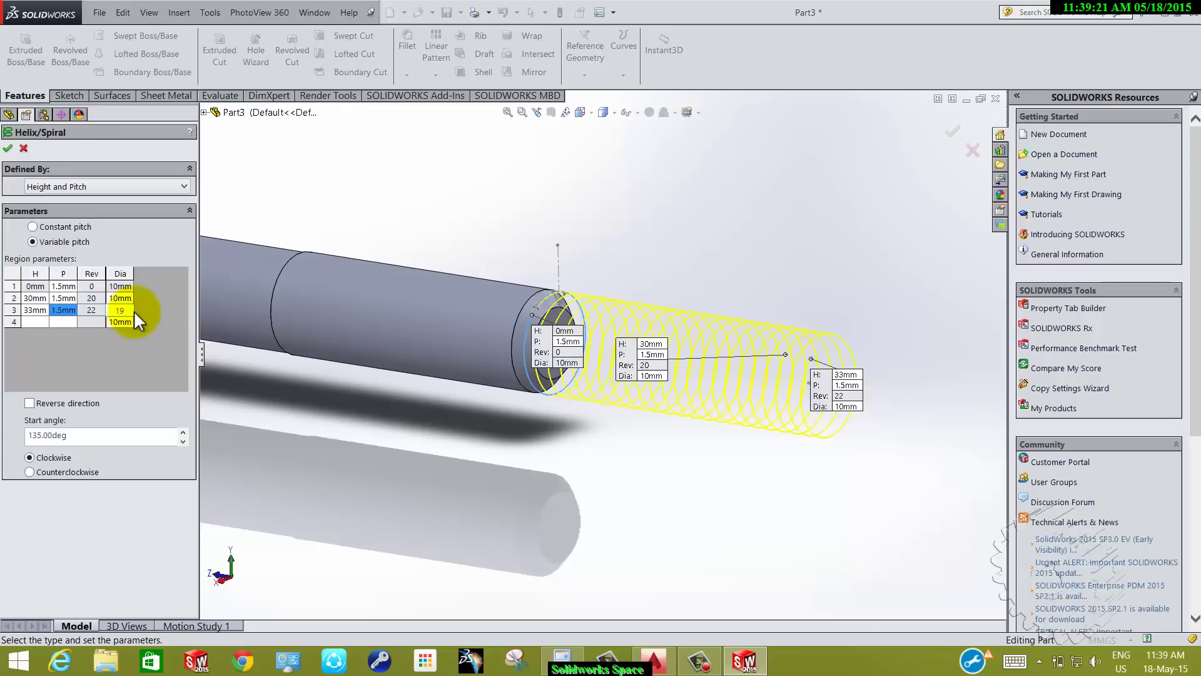
{"action": "left_click", "coordinate": [63, 321]}
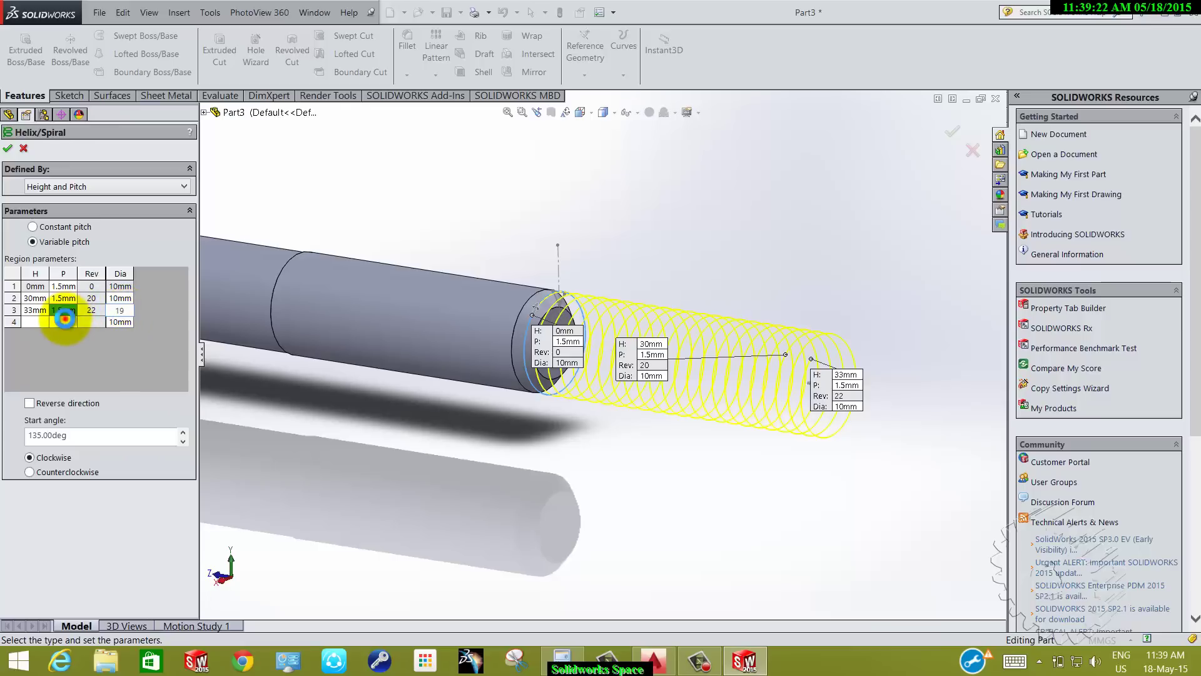
{"action": "left_click", "coordinate": [29, 403]}
{"action": "mouse_move", "coordinate": [437, 426]}
{"action": "middle_mouse_down"}
{"action": "mouse_move", "coordinate": [458, 430]}
{"action": "mouse_move", "coordinate": [410, 352]}
{"action": "mouse_move", "coordinate": [132, 244]}
{"action": "middle_mouse_up"}
{"action": "left_click", "coordinate": [9, 149]}
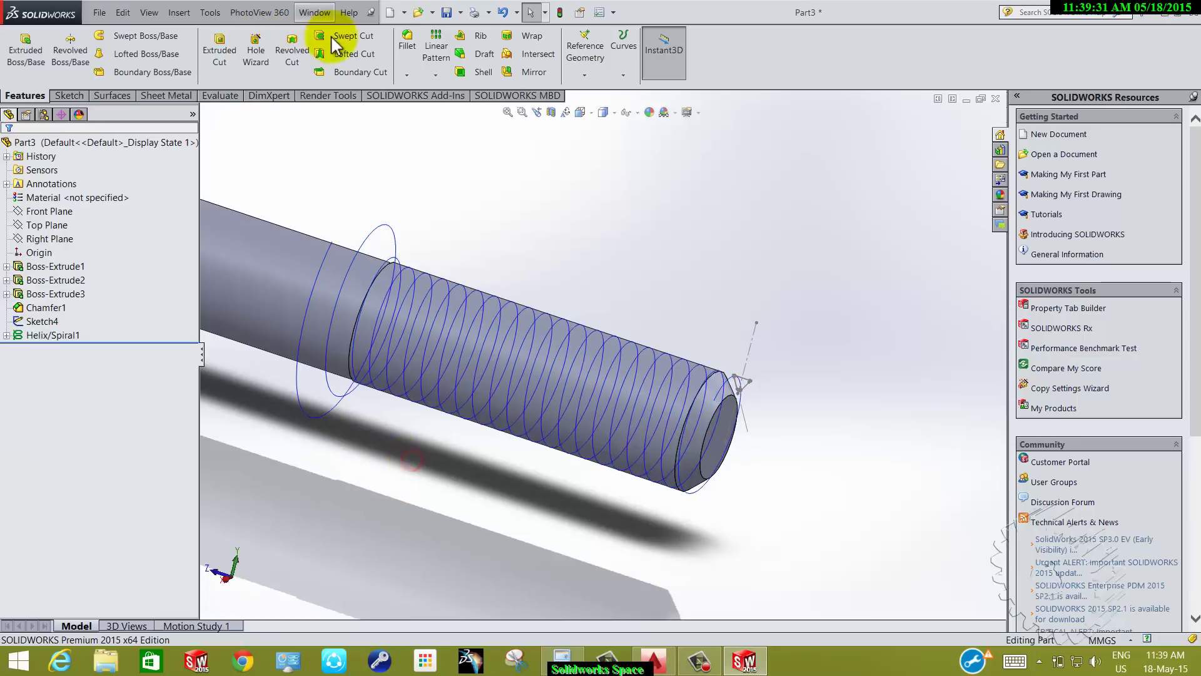
Cut-sweep the Sketch4 triangle profile along Helix/Spiral1 to form the bolt threads
{"action": "scroll", "coordinate": [670, 431], "scroll_direction": "down", "scroll_amount": 3}
{"action": "scroll", "coordinate": [588, 413], "scroll_direction": "down", "scroll_amount": 3}
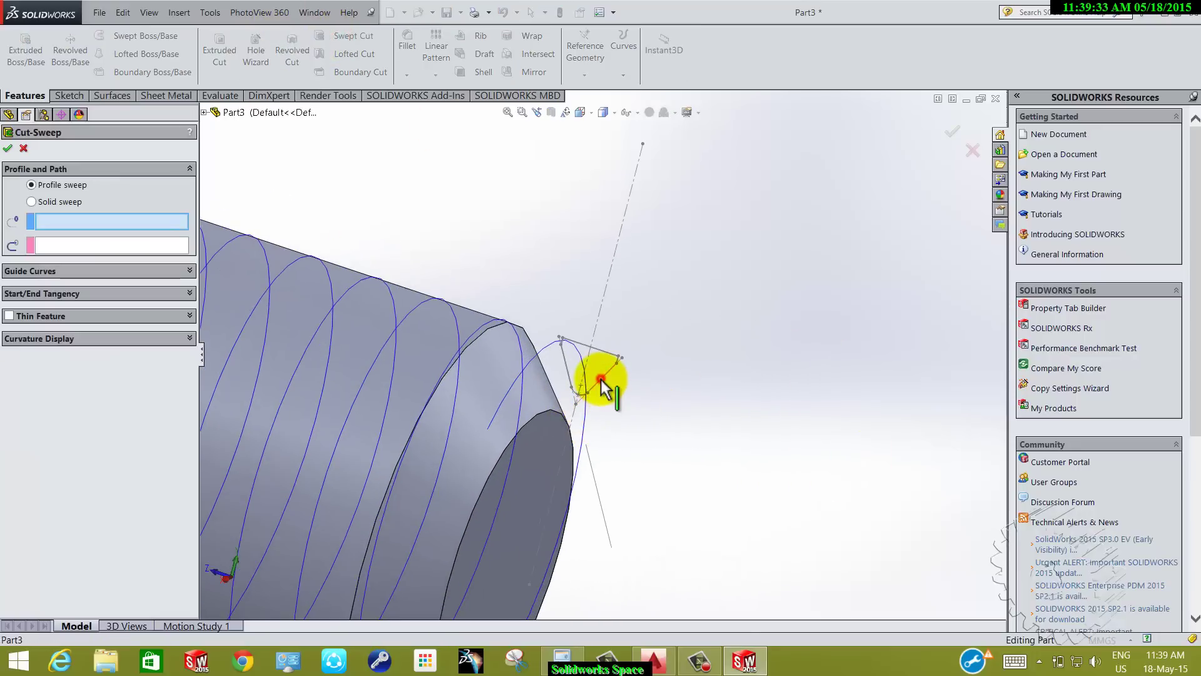
{"action": "left_click", "coordinate": [601, 381]}
{"action": "left_click", "coordinate": [482, 348]}
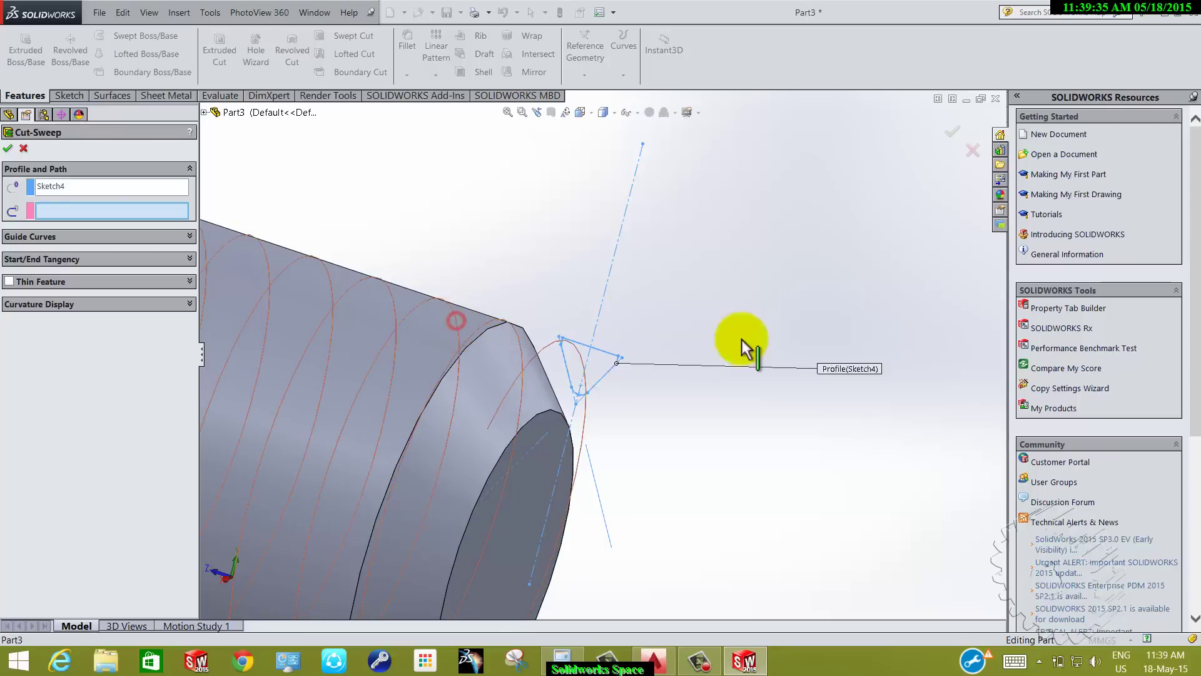
{"action": "left_click", "coordinate": [582, 329]}
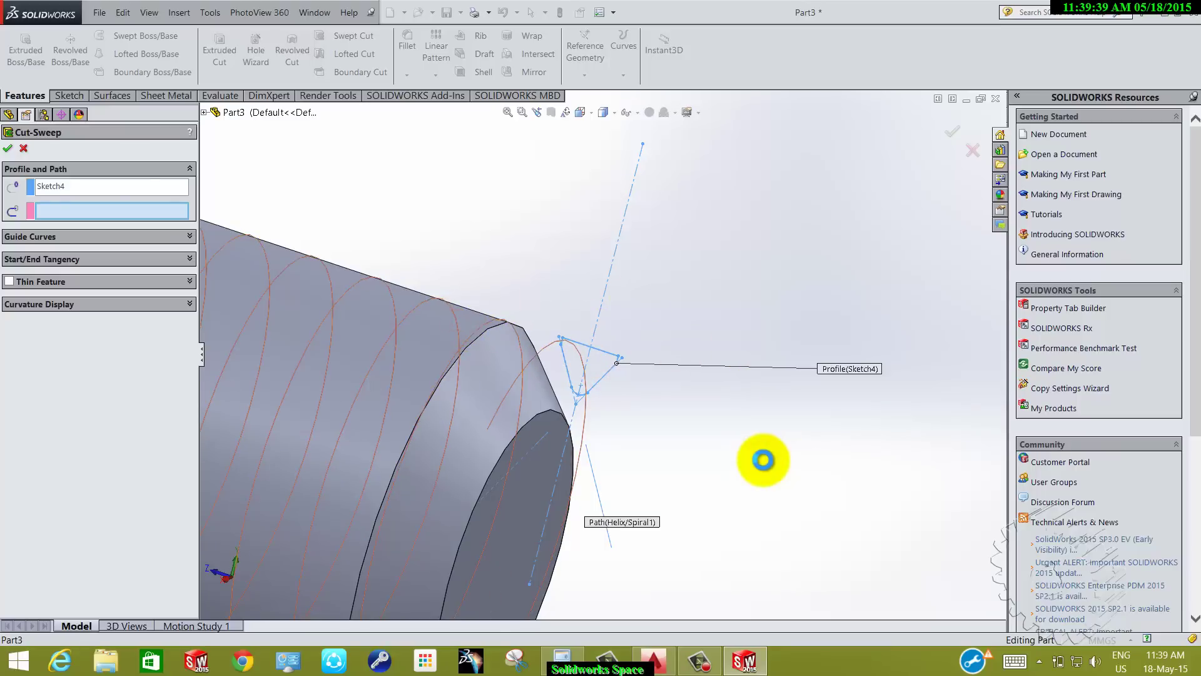
{"action": "scroll", "coordinate": [767, 445], "scroll_direction": "up", "scroll_amount": 3}
{"action": "mouse_move", "coordinate": [767, 445]}
{"action": "middle_mouse_down"}
{"action": "mouse_move", "coordinate": [389, 366]}
{"action": "mouse_move", "coordinate": [375, 434]}
{"action": "middle_mouse_up"}
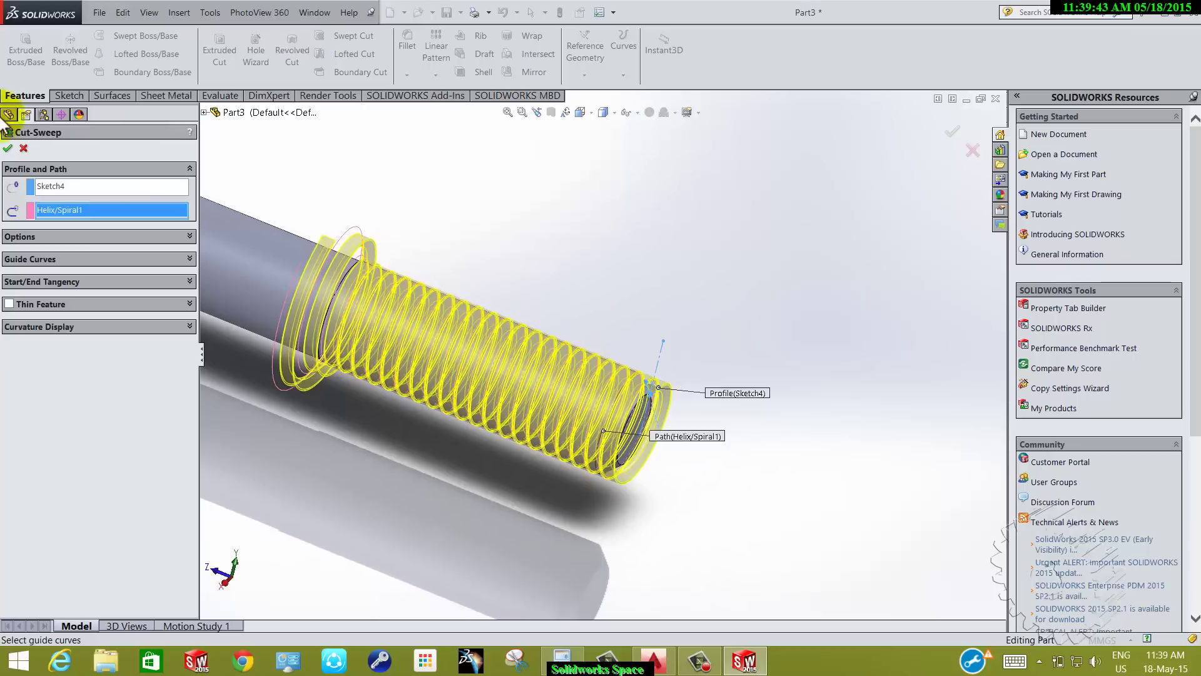
{"action": "left_click", "coordinate": [8, 150]}
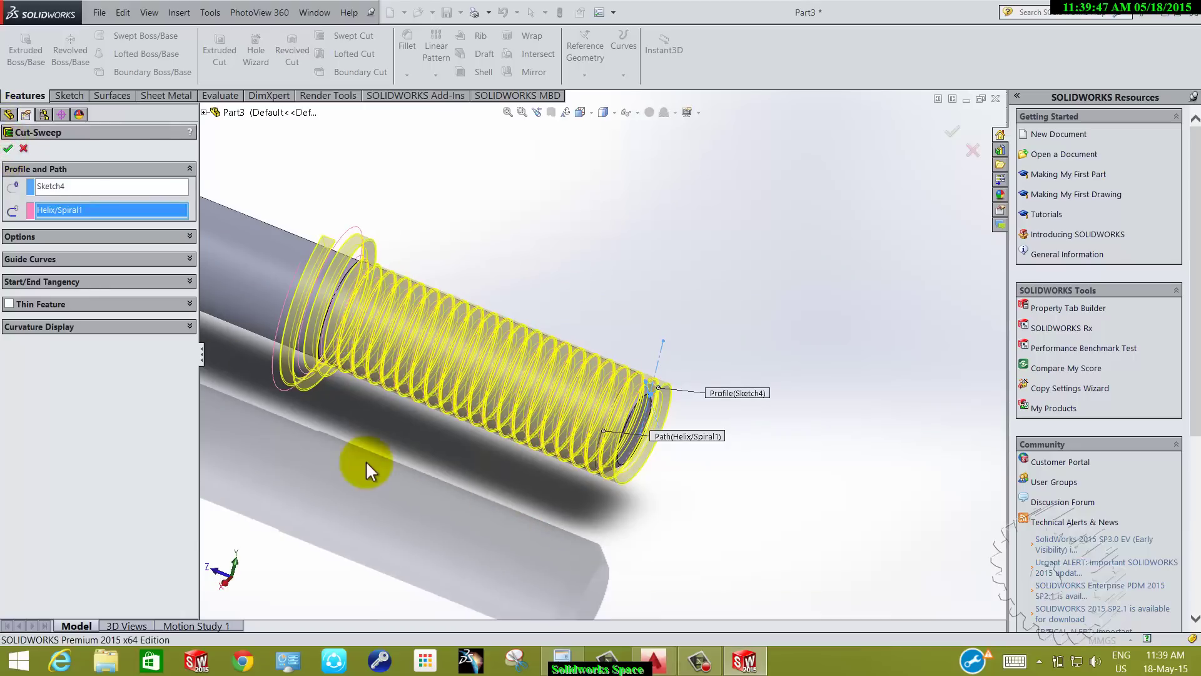
{"action": "mouse_move", "coordinate": [352, 422]}
{"action": "middle_mouse_down"}
{"action": "mouse_move", "coordinate": [384, 375]}
{"action": "mouse_move", "coordinate": [358, 532]}
{"action": "mouse_move", "coordinate": [375, 504]}
{"action": "mouse_move", "coordinate": [388, 415]}
{"action": "mouse_move", "coordinate": [349, 438]}
{"action": "mouse_move", "coordinate": [347, 538]}
{"action": "mouse_move", "coordinate": [389, 461]}
{"action": "mouse_move", "coordinate": [430, 260]}
{"action": "mouse_move", "coordinate": [461, 287]}
{"action": "mouse_move", "coordinate": [582, 482]}
{"action": "mouse_move", "coordinate": [397, 327]}
{"action": "mouse_move", "coordinate": [443, 388]}
{"action": "mouse_move", "coordinate": [456, 301]}
{"action": "mouse_move", "coordinate": [470, 445]}
{"action": "mouse_move", "coordinate": [454, 428]}
{"action": "middle_mouse_up"}
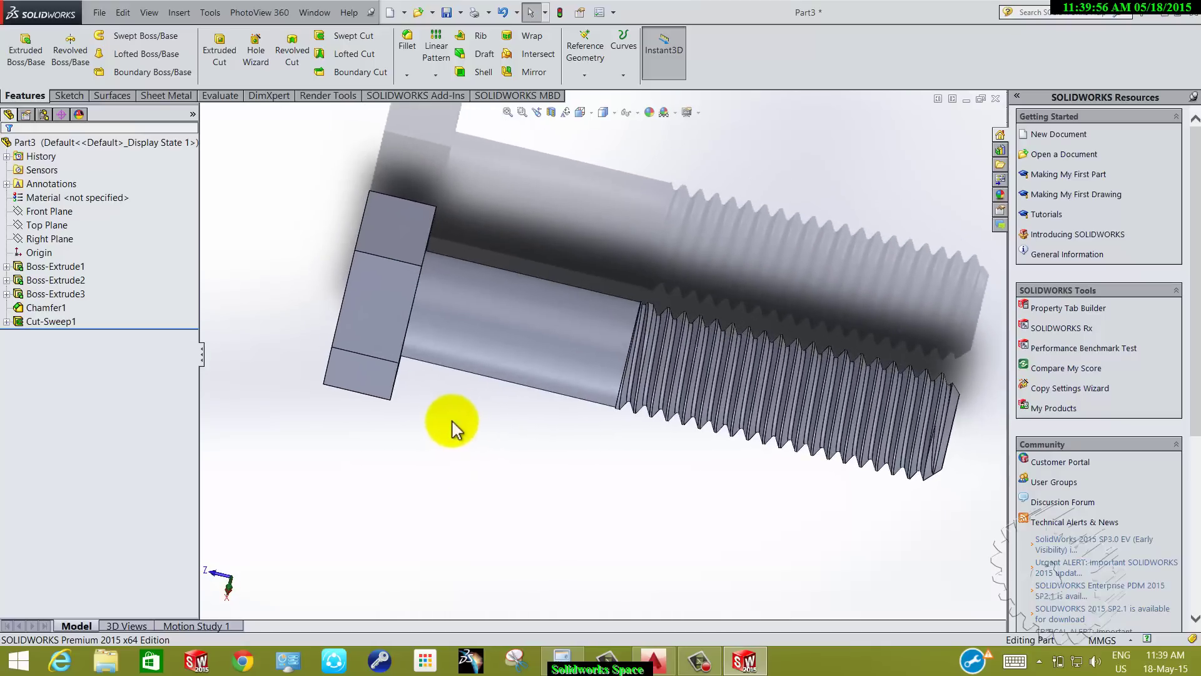
Sketch a corner triangle on the Right Plane at the hex head's top outer edge
{"action": "right_click", "coordinate": [60, 239]}
{"action": "left_click", "coordinate": [109, 226]}
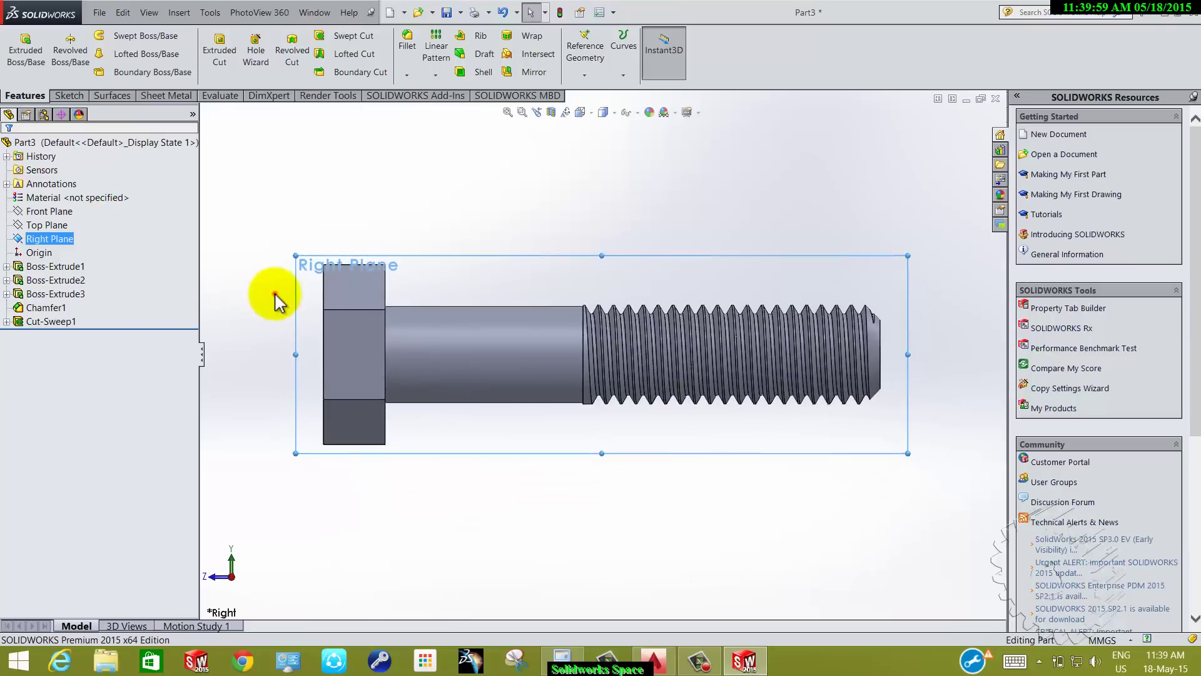
{"action": "right_click", "coordinate": [38, 239]}
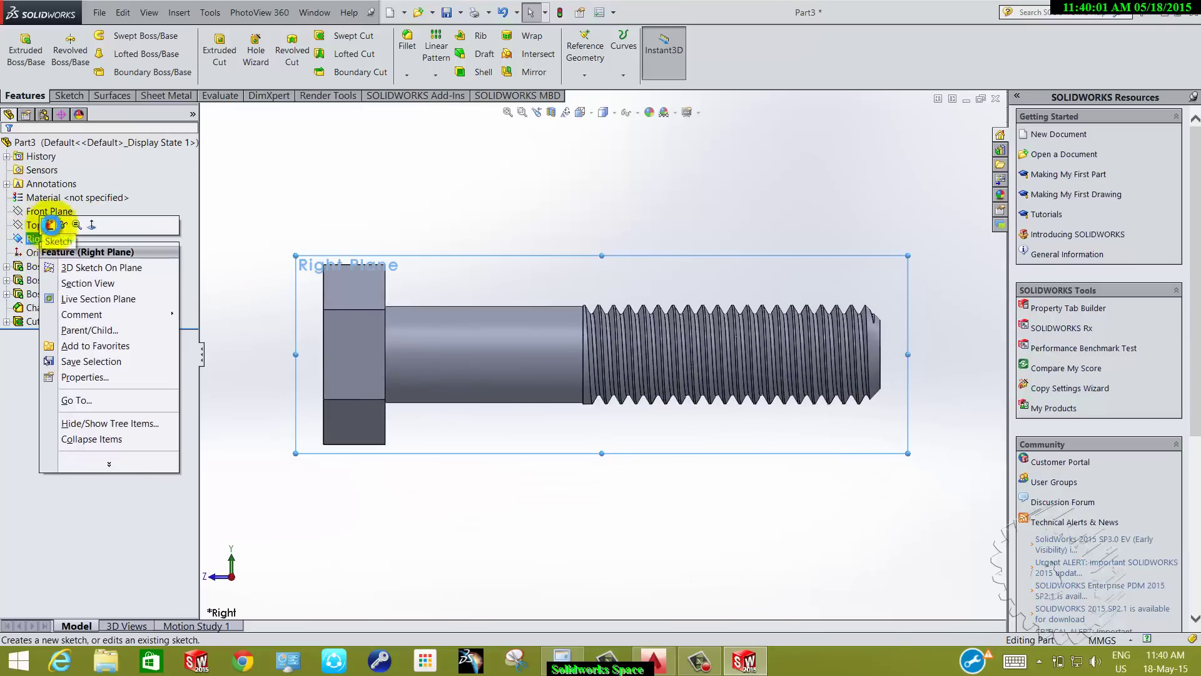
{"action": "left_click", "coordinate": [56, 224]}
{"action": "left_click", "coordinate": [305, 208]}
{"action": "left_click", "coordinate": [97, 41]}
{"action": "scroll", "coordinate": [316, 274], "scroll_direction": "down", "scroll_amount": 2}
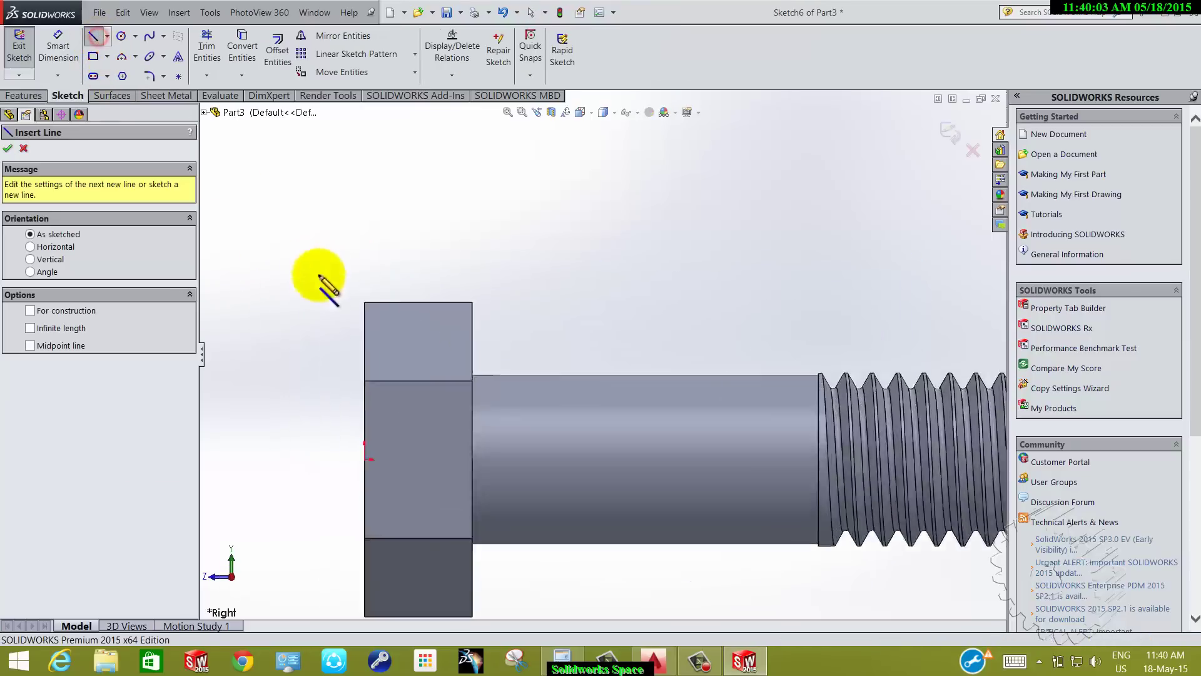
{"action": "scroll", "coordinate": [407, 317], "scroll_direction": "down", "scroll_amount": 3}
{"action": "scroll", "coordinate": [451, 276], "scroll_direction": "down", "scroll_amount": 2}
{"action": "left_click", "coordinate": [441, 274]}
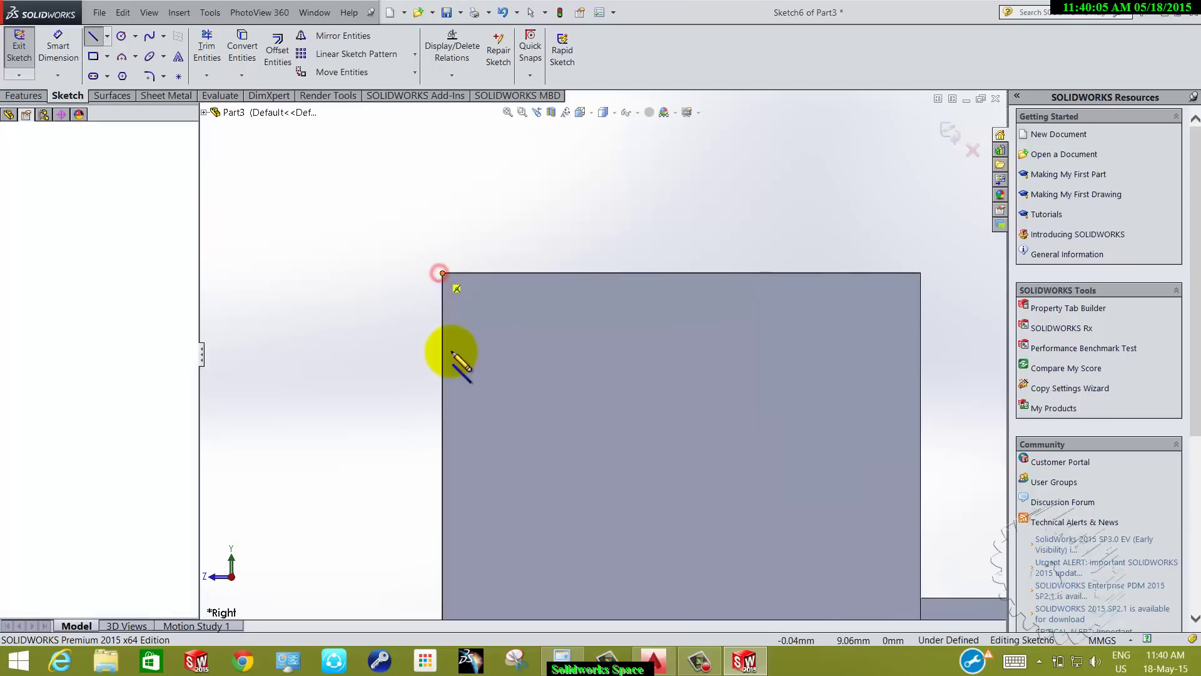
{"action": "left_click", "coordinate": [443, 376]}
{"action": "left_click", "coordinate": [537, 273]}
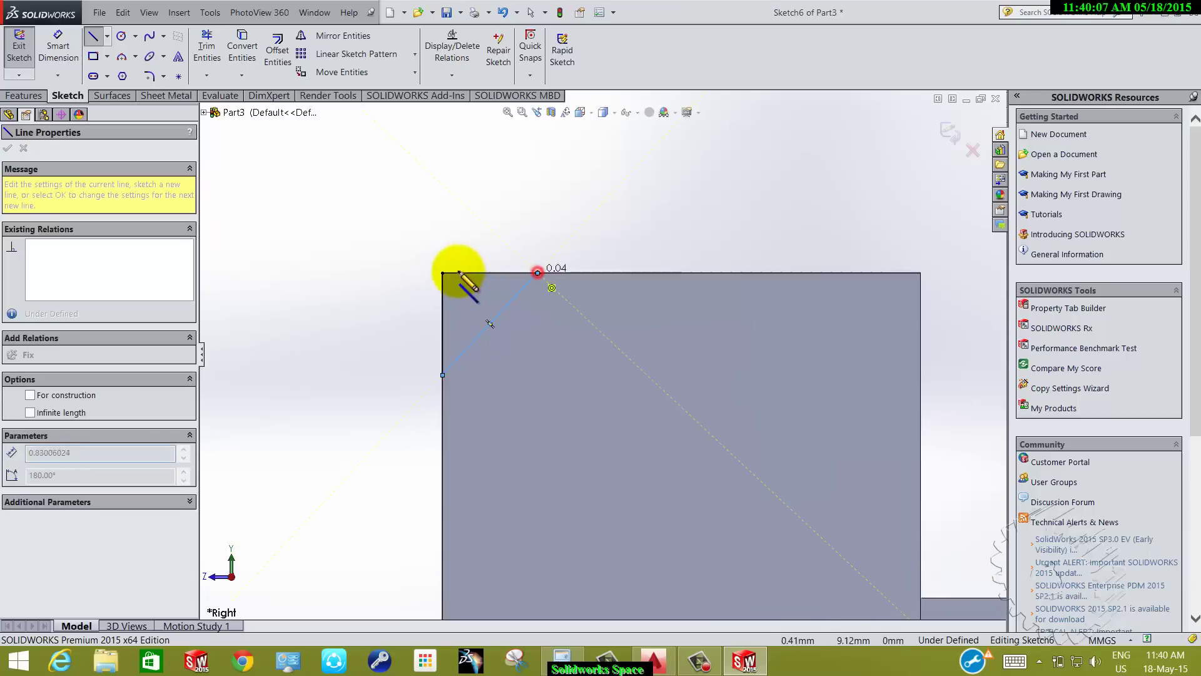
{"action": "key", "text": "Escape"}
Dimension both triangle legs to 1.50 and exit the sketch
{"action": "key", "text": "d"}
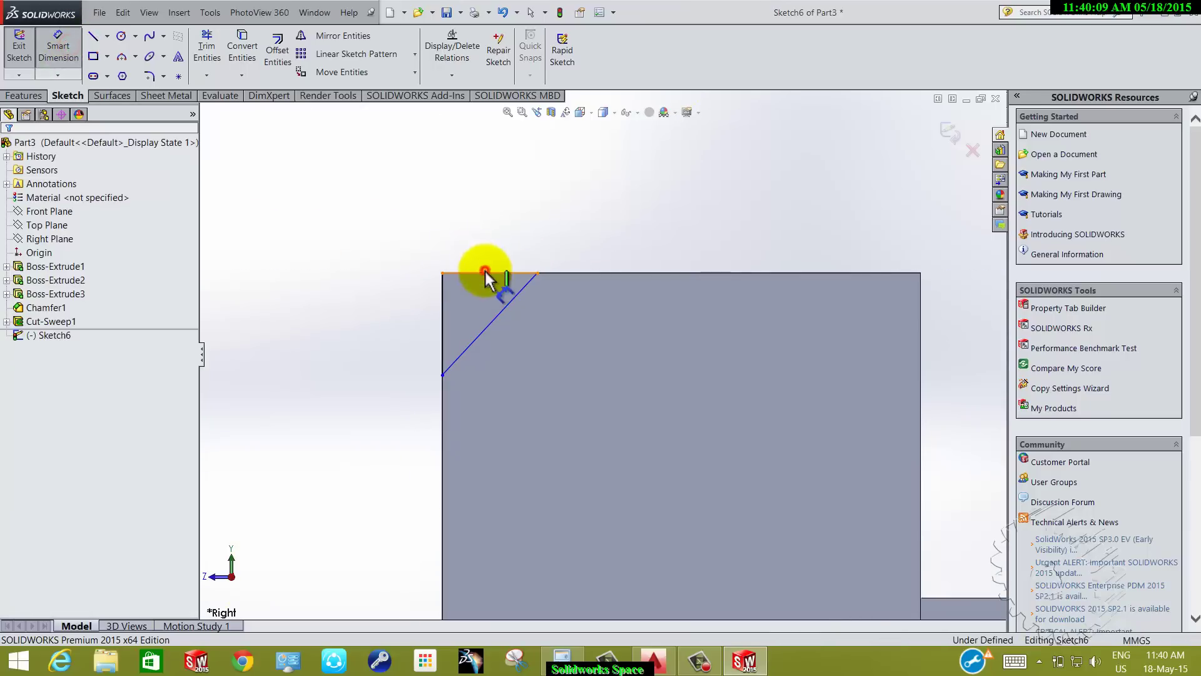
{"action": "left_click", "coordinate": [488, 273]}
{"action": "left_click", "coordinate": [486, 209]}
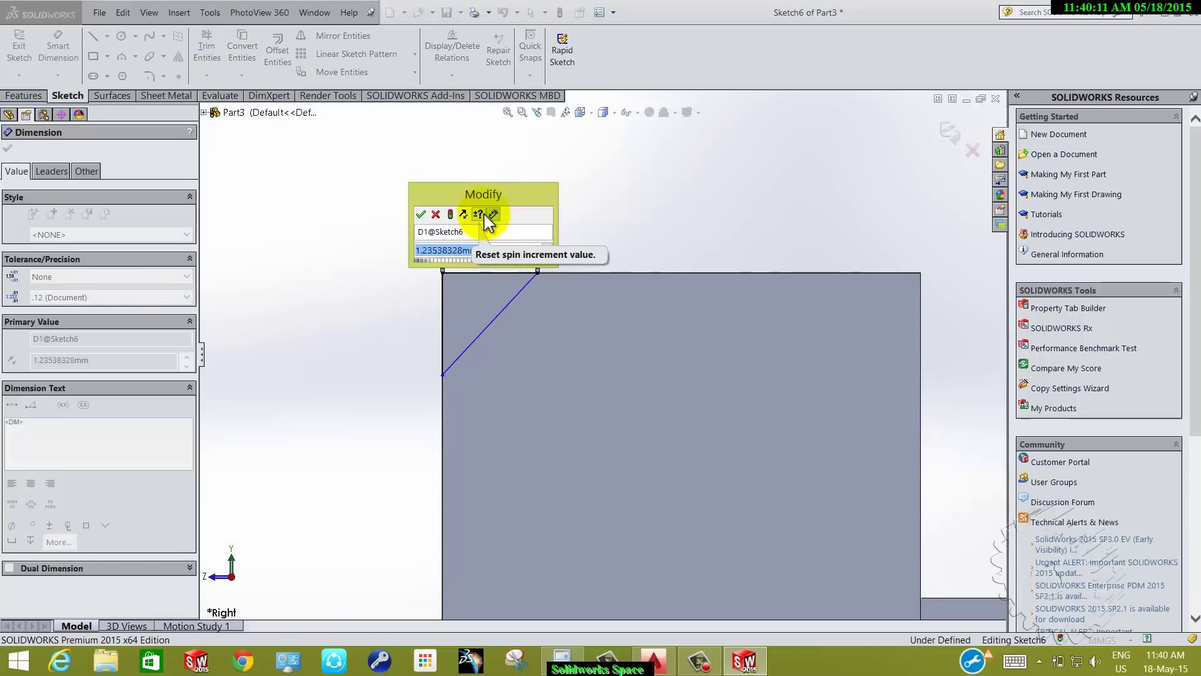
{"action": "type", "text": "1.5"}
{"action": "key", "text": "Return"}
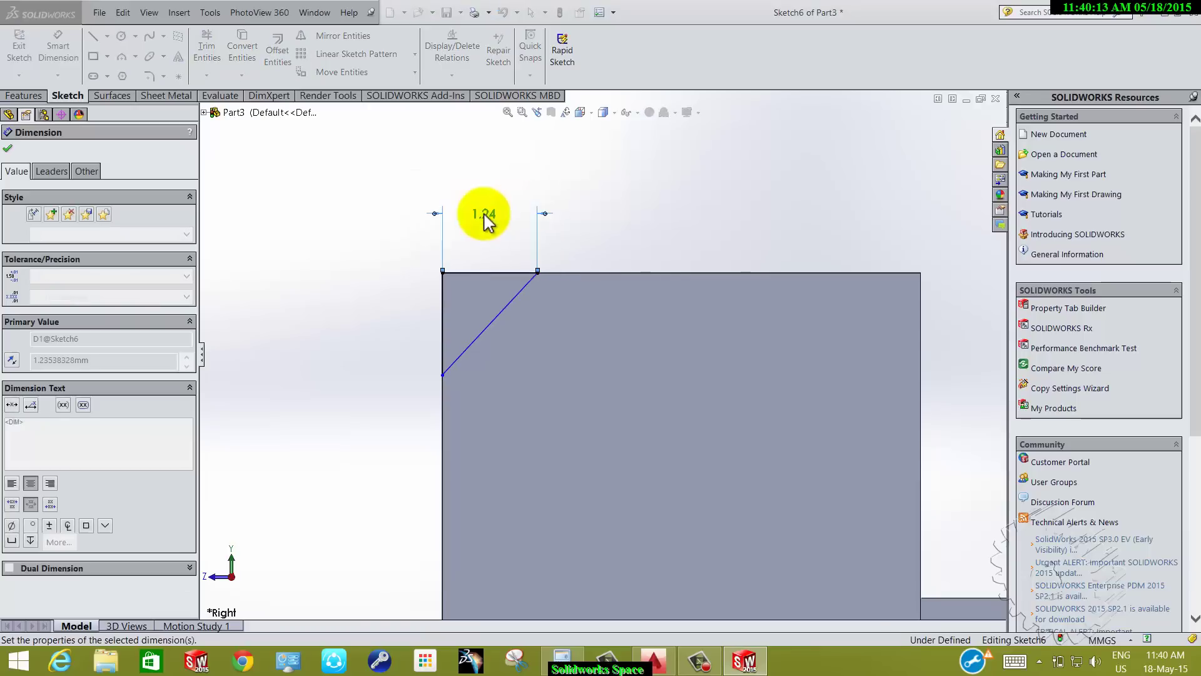
{"action": "left_click", "coordinate": [444, 303]}
{"action": "left_click", "coordinate": [384, 310]}
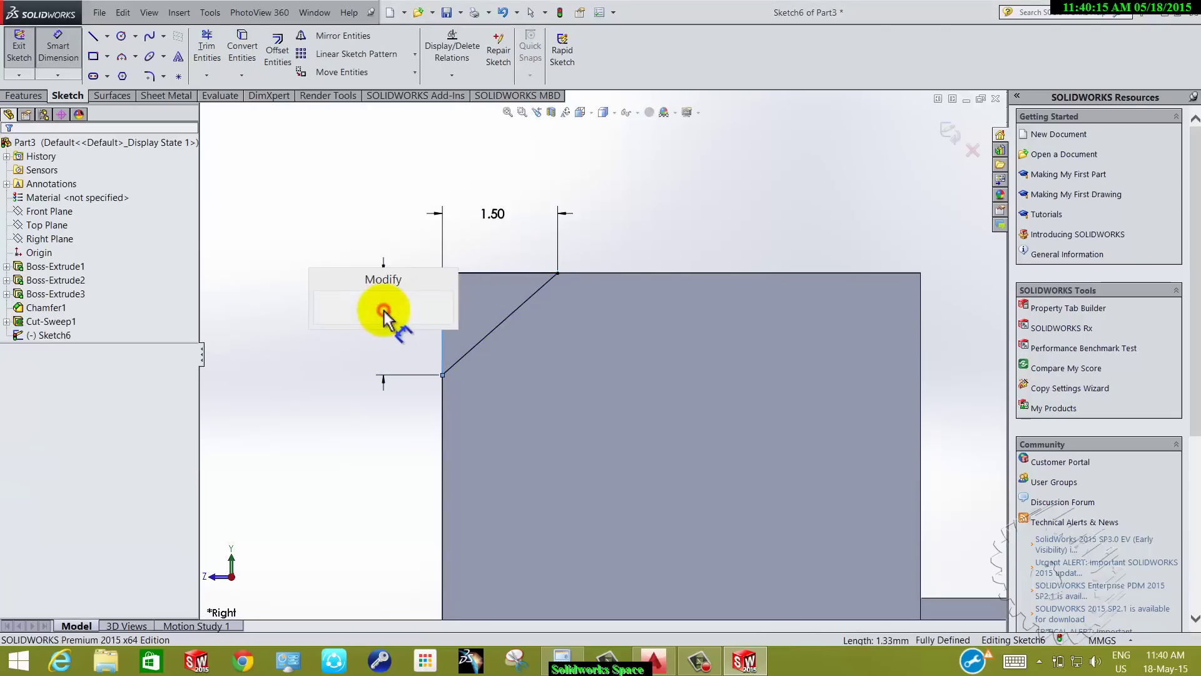
{"action": "type", "text": "1.5"}
{"action": "key", "text": "Return"}
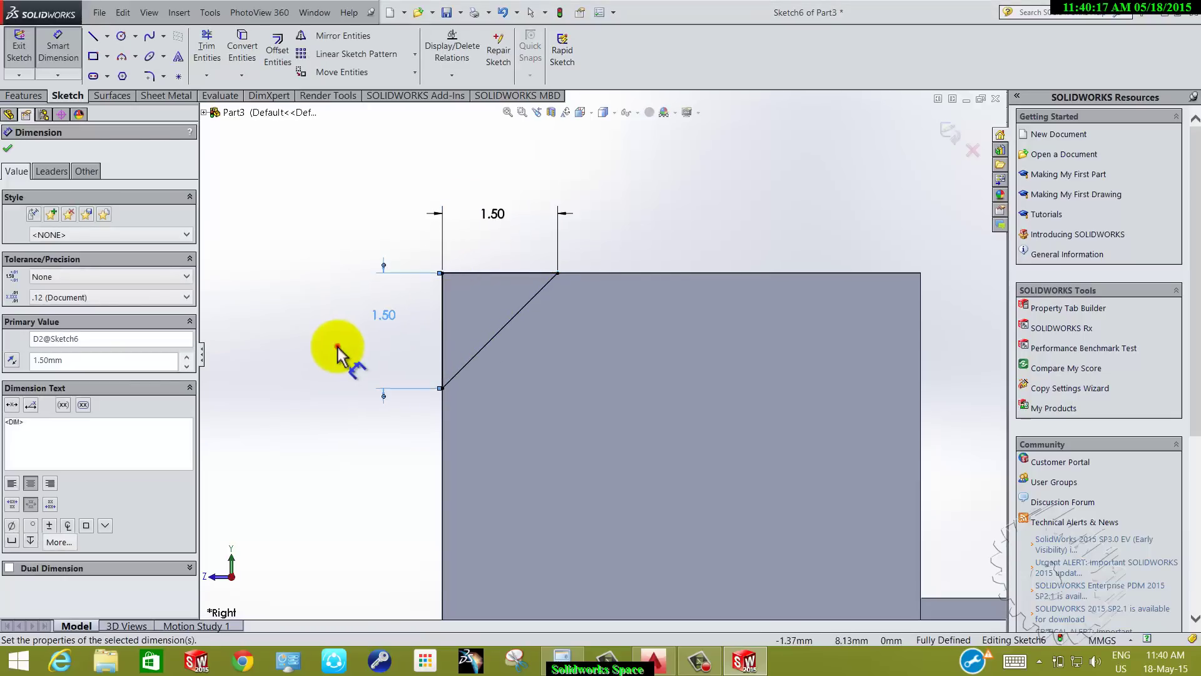
{"action": "left_click", "coordinate": [350, 353]}
{"action": "scroll", "coordinate": [358, 358], "scroll_direction": "up", "scroll_amount": 3}
{"action": "scroll", "coordinate": [430, 416], "scroll_direction": "up", "scroll_amount": 3}
{"action": "middle_click_drag", "start_coordinate": [429, 415], "coordinate": [766, 447]}
{"action": "left_click", "coordinate": [18, 56]}
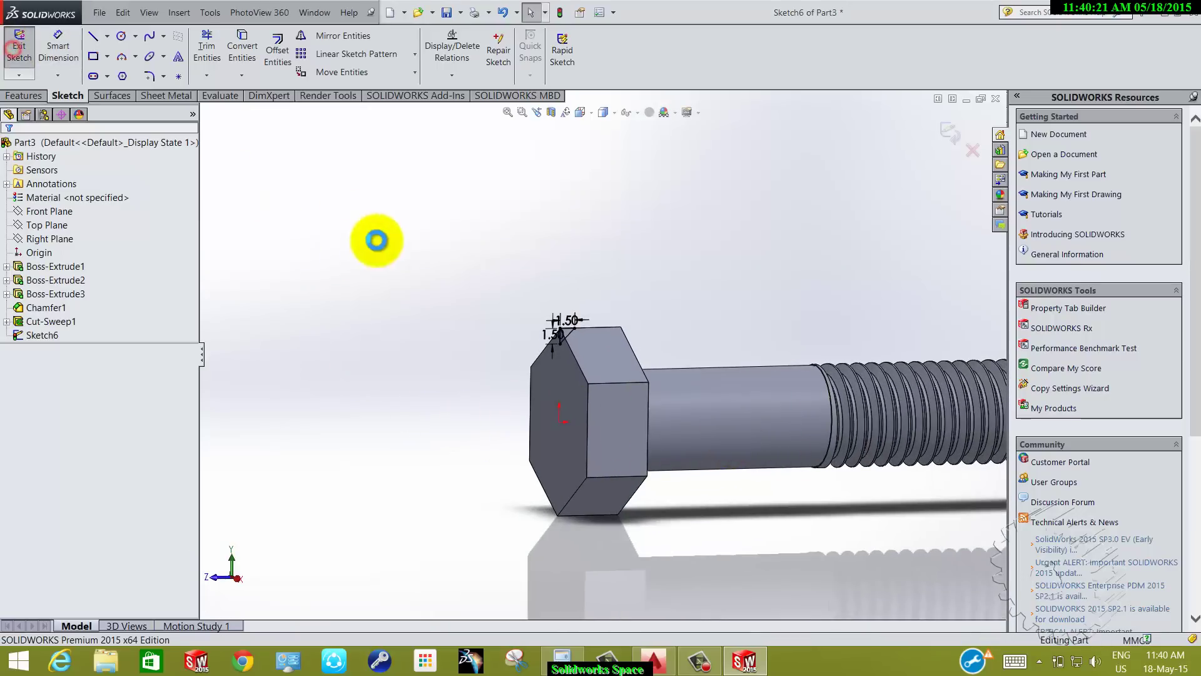
Create a reference axis, Axis1, through the cylindrical shank face
{"action": "left_click", "coordinate": [590, 72]}
{"action": "left_click", "coordinate": [593, 104]}
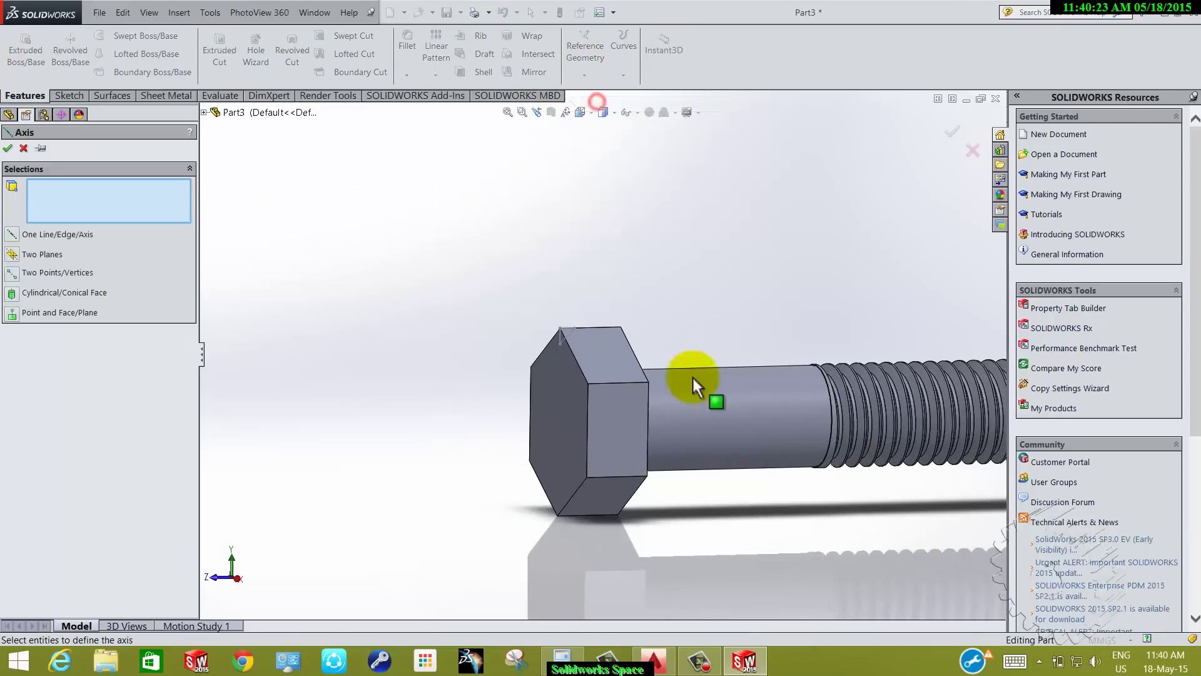
{"action": "left_click", "coordinate": [714, 419]}
{"action": "left_click", "coordinate": [8, 150]}
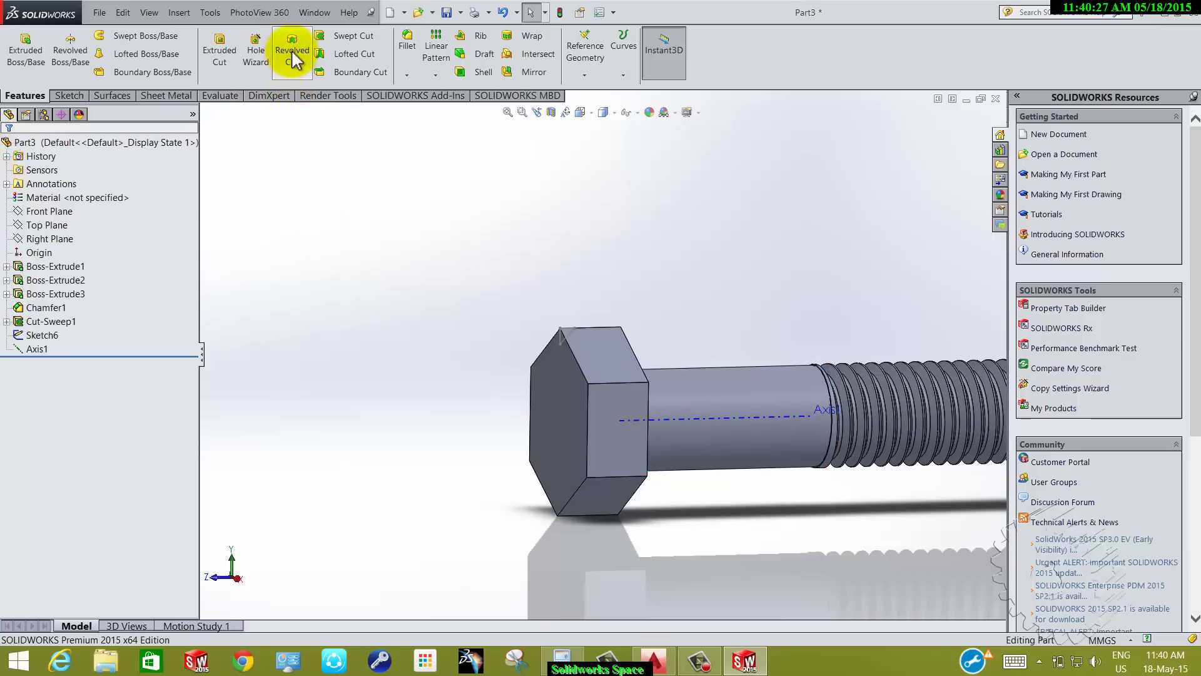
Revolve-cut the triangle sketch 360° about Axis1 to bevel the hex head
{"action": "left_click", "coordinate": [294, 61]}
{"action": "scroll", "coordinate": [525, 335], "scroll_direction": "down", "scroll_amount": 3}
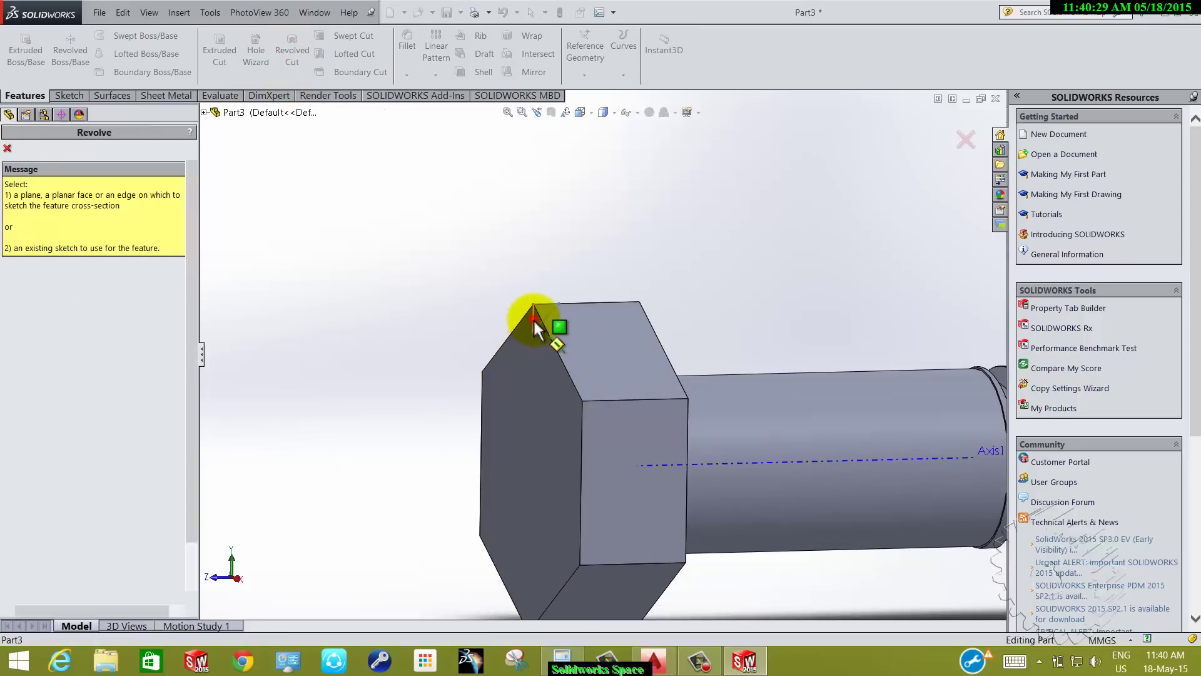
{"action": "left_click", "coordinate": [534, 318]}
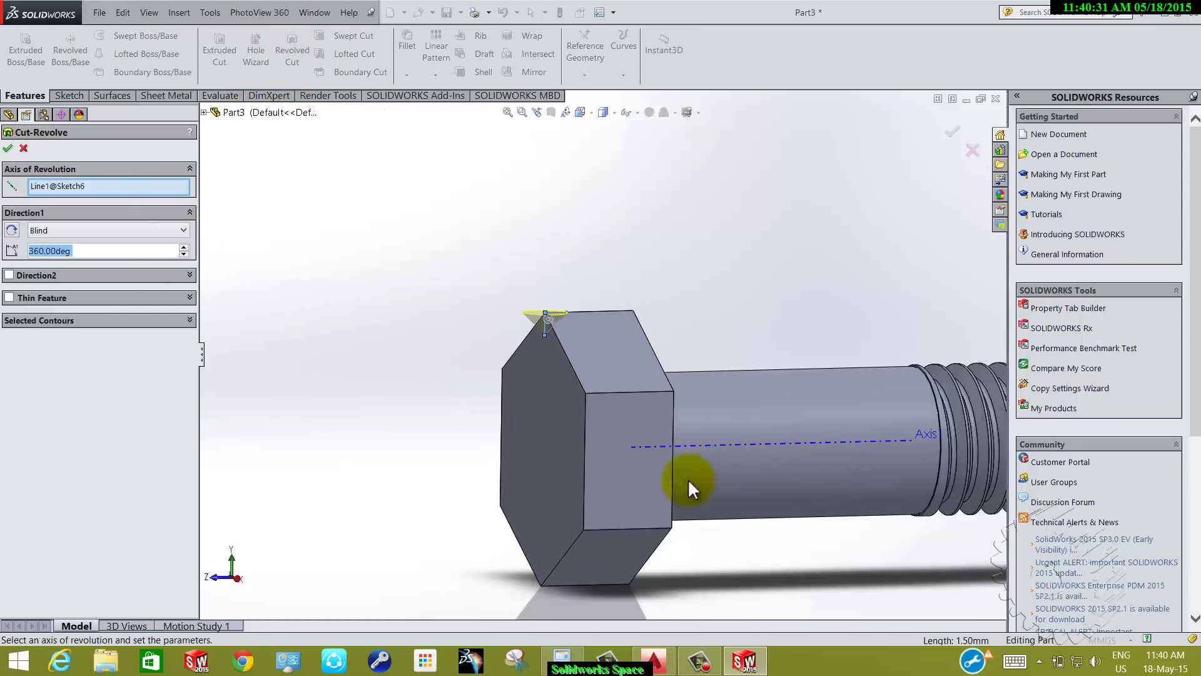
{"action": "left_click", "coordinate": [694, 449]}
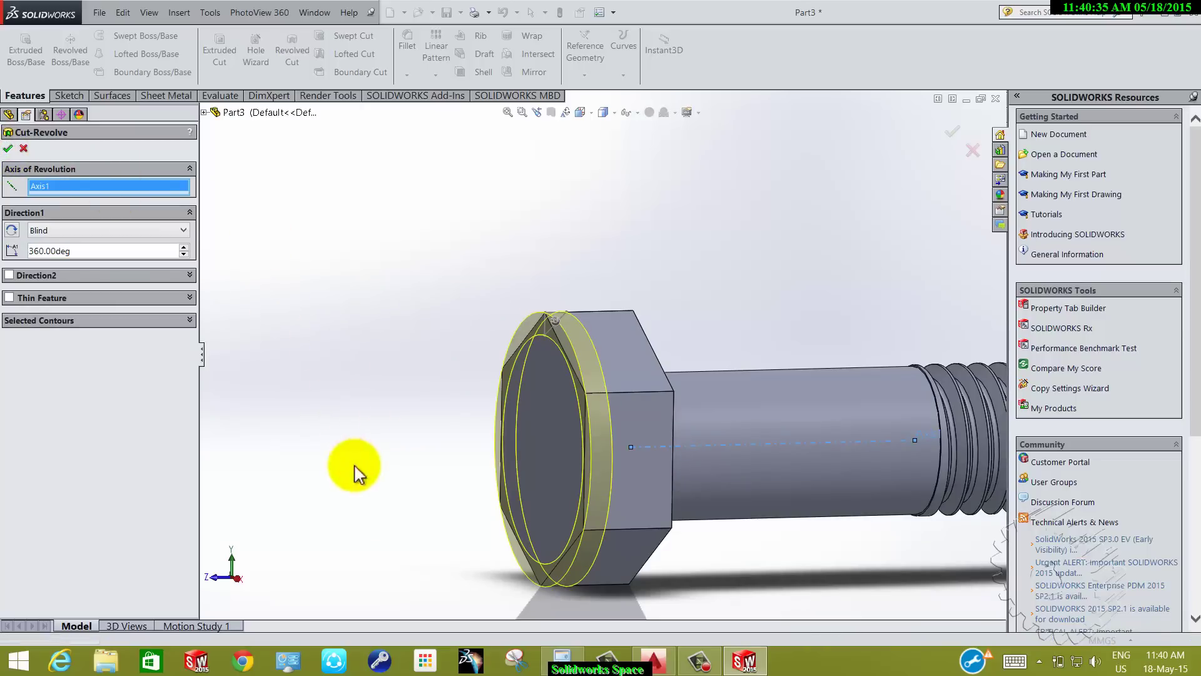
{"action": "right_click", "coordinate": [292, 266]}
{"action": "mouse_move", "coordinate": [384, 341]}
{"action": "middle_mouse_down"}
{"action": "mouse_move", "coordinate": [402, 260]}
{"action": "mouse_move", "coordinate": [336, 357]}
{"action": "mouse_move", "coordinate": [443, 381]}
{"action": "middle_mouse_up"}
{"action": "mouse_move", "coordinate": [649, 425]}
{"action": "middle_mouse_down"}
{"action": "mouse_move", "coordinate": [595, 407]}
{"action": "mouse_move", "coordinate": [663, 515]}
{"action": "mouse_move", "coordinate": [576, 448]}
{"action": "mouse_move", "coordinate": [694, 561]}
{"action": "middle_mouse_up"}
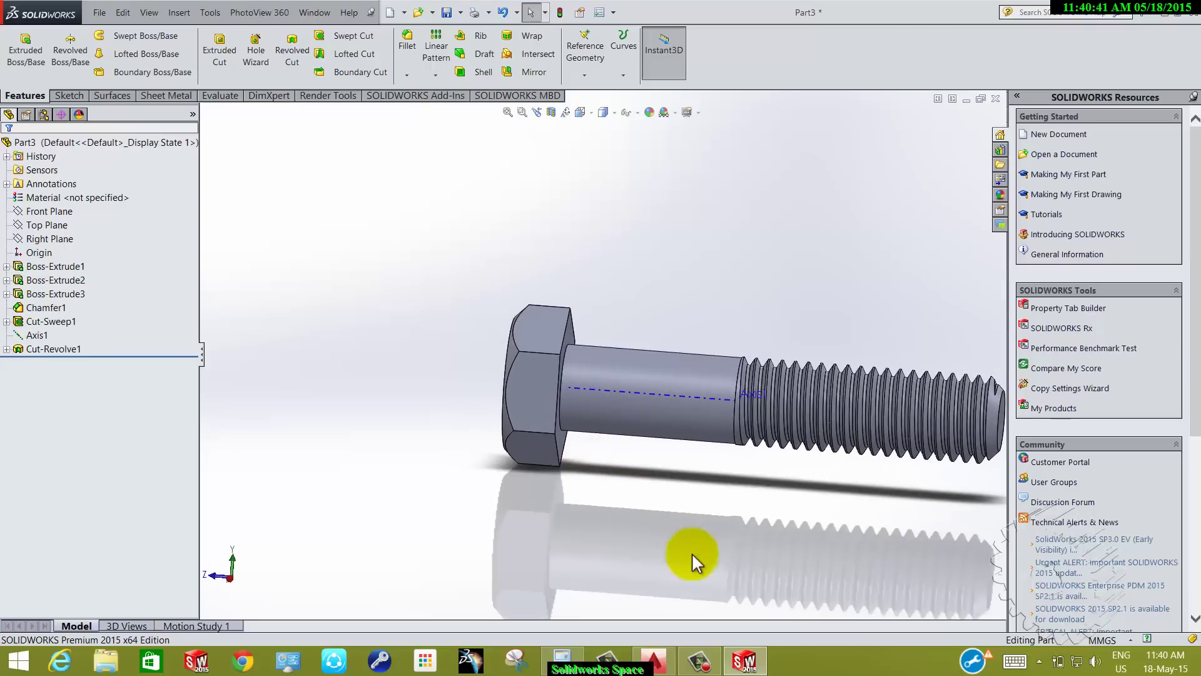
Add a 0.5 mm fillet on the edge where the shank meets the head
{"action": "left_click", "coordinate": [410, 57]}
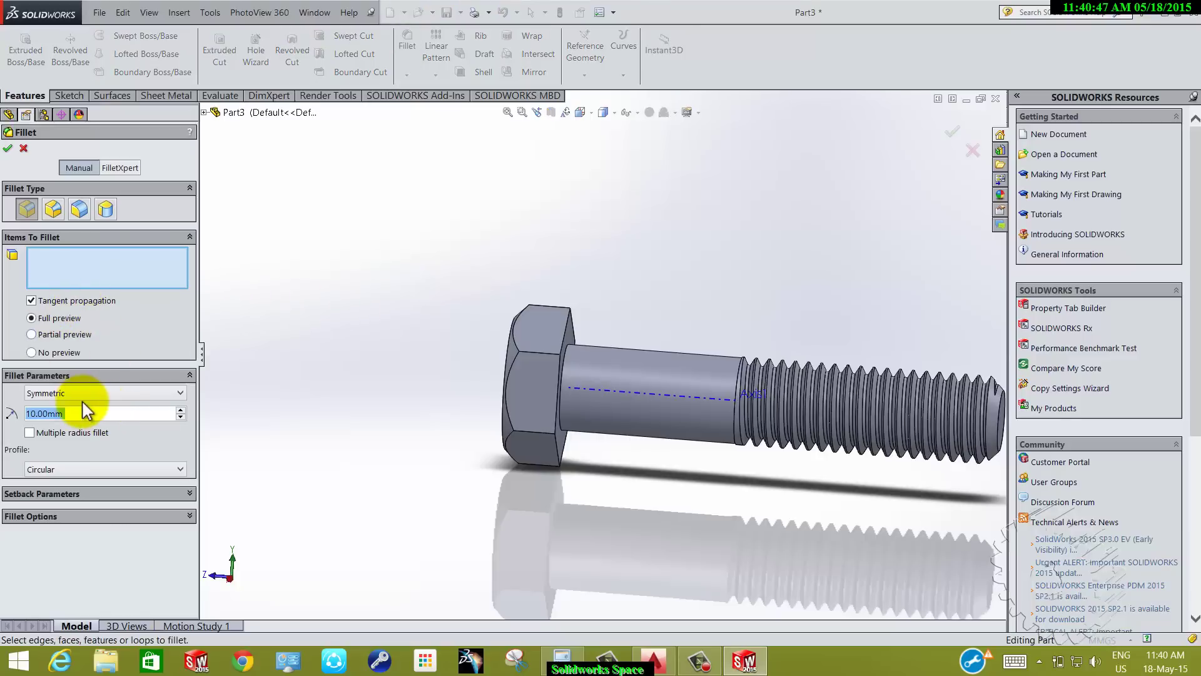
{"action": "type", "text": "0."}
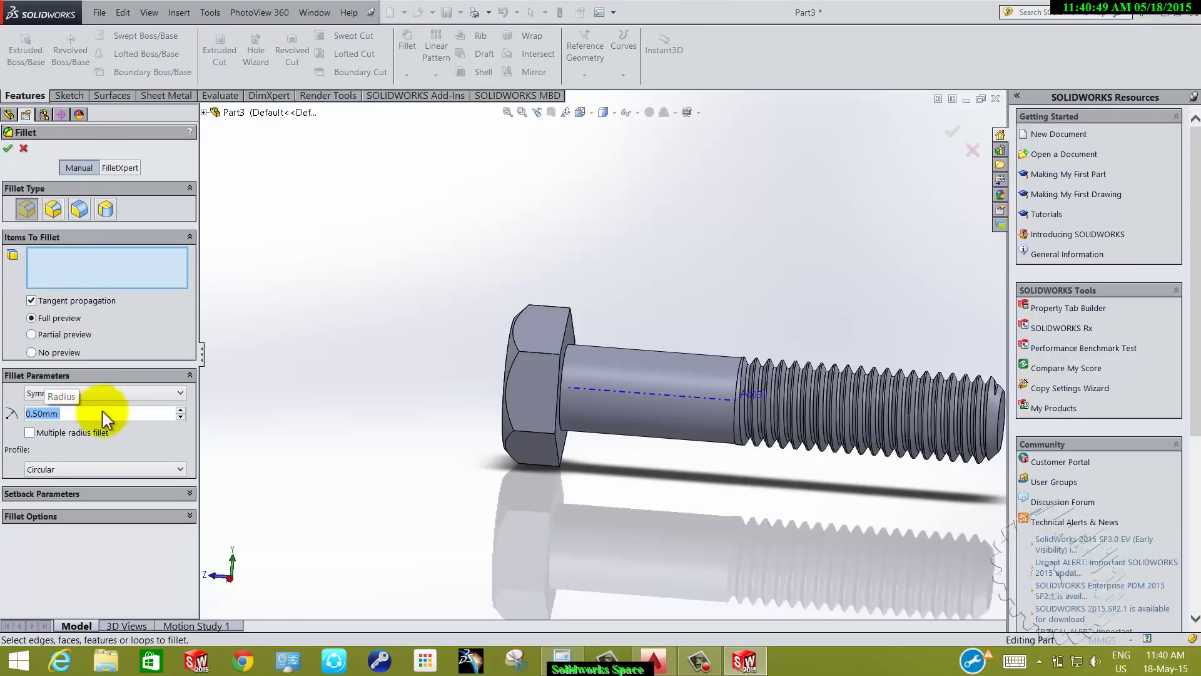
{"action": "scroll", "coordinate": [534, 524], "scroll_direction": "down", "scroll_amount": 2}
{"action": "scroll", "coordinate": [557, 425], "scroll_direction": "down", "scroll_amount": 2}
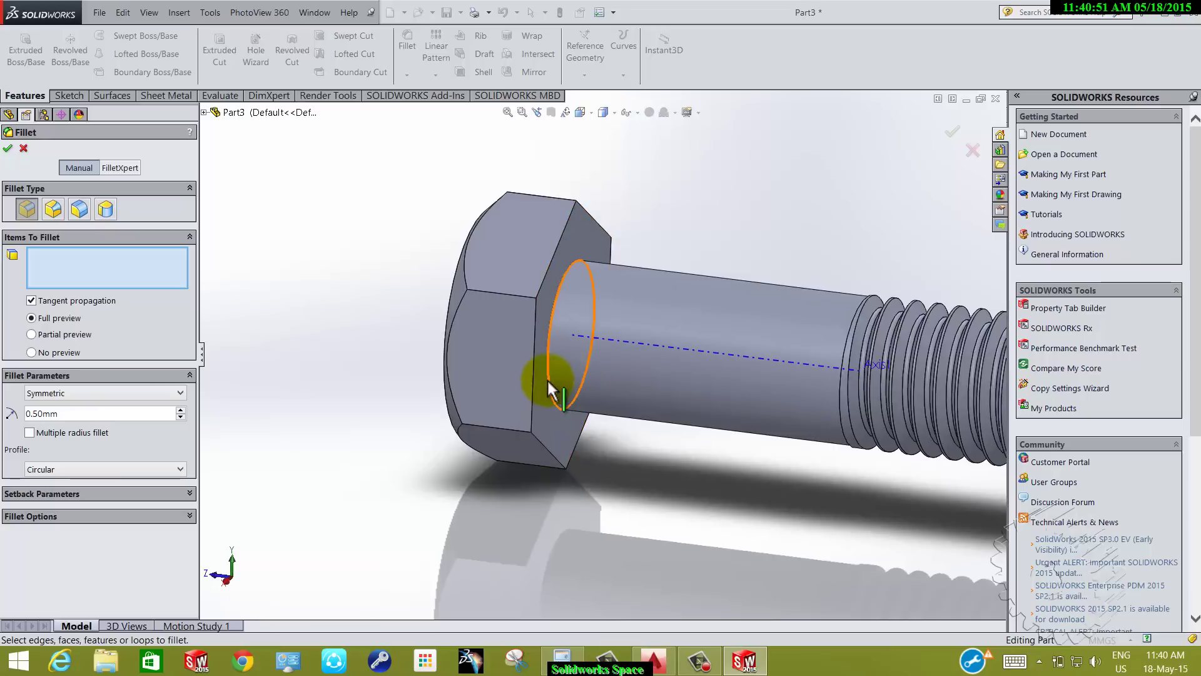
{"action": "left_click", "coordinate": [546, 378]}
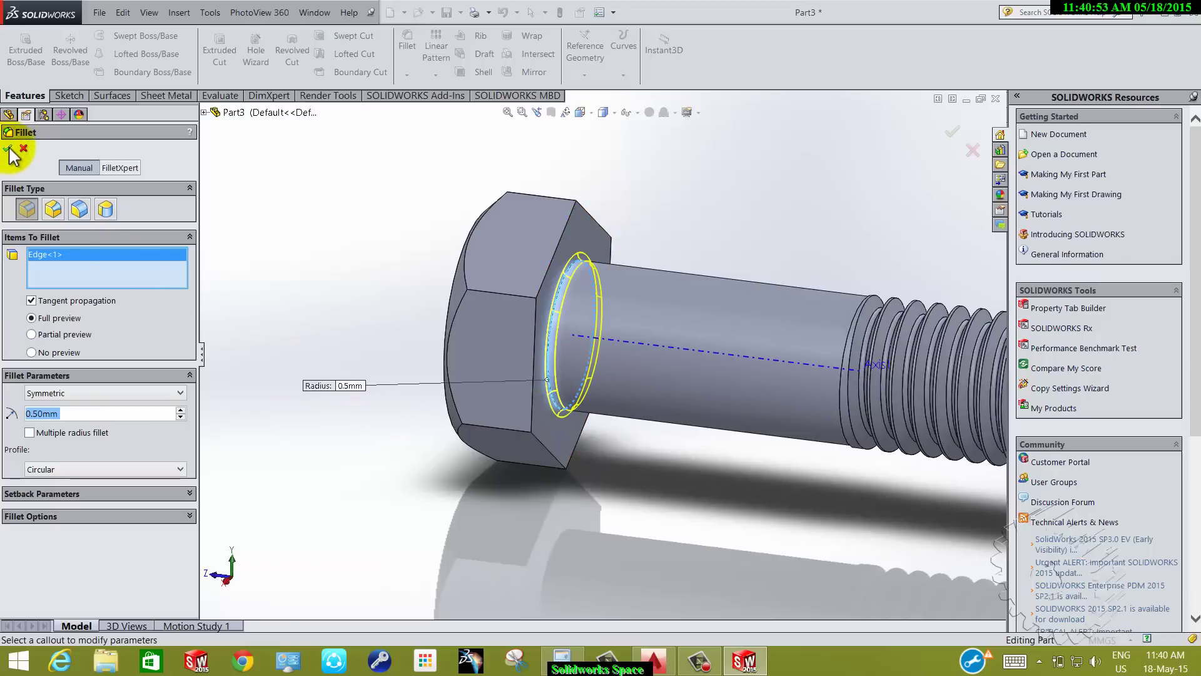
{"action": "left_click", "coordinate": [316, 287]}
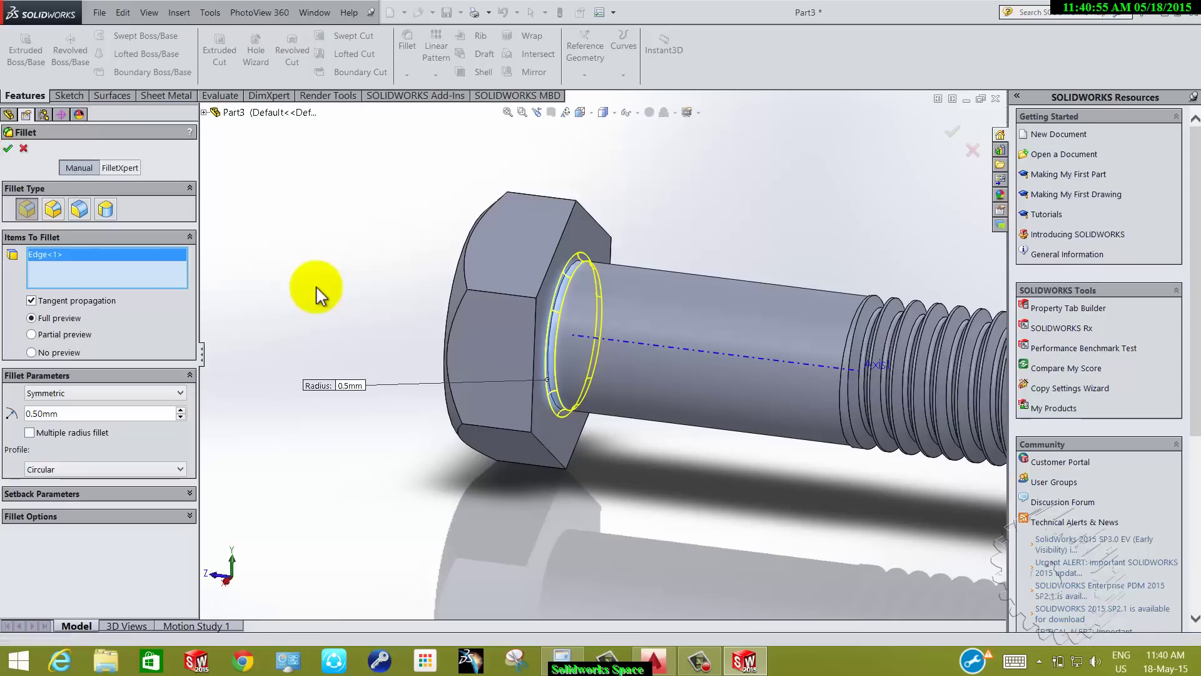
{"action": "key", "text": "Return"}
Orbit and zoom out to view the whole finished bolt
{"action": "mouse_move", "coordinate": [309, 313]}
{"action": "middle_mouse_down"}
{"action": "mouse_move", "coordinate": [344, 392]}
{"action": "mouse_move", "coordinate": [363, 353]}
{"action": "middle_mouse_up"}
{"action": "scroll", "coordinate": [363, 352], "scroll_direction": "up", "scroll_amount": 5}
{"action": "mouse_move", "coordinate": [349, 415]}
{"action": "middle_mouse_down"}
{"action": "mouse_move", "coordinate": [341, 367]}
{"action": "mouse_move", "coordinate": [314, 363]}
{"action": "mouse_move", "coordinate": [313, 395]}
{"action": "mouse_move", "coordinate": [524, 442]}
{"action": "middle_mouse_up"}
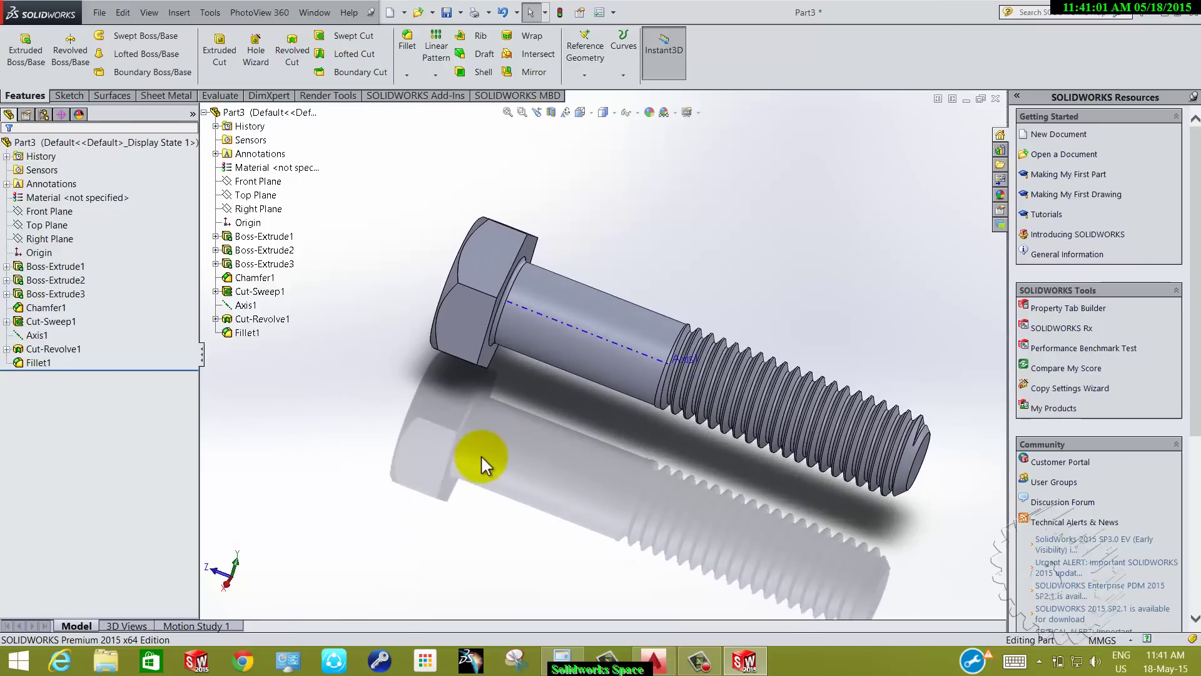
{"action": "scroll", "coordinate": [570, 401], "scroll_direction": "down", "scroll_amount": 3}
{"action": "mouse_move", "coordinate": [553, 393]}
{"action": "middle_mouse_down"}
{"action": "mouse_move", "coordinate": [573, 432]}
{"action": "mouse_move", "coordinate": [517, 504]}
{"action": "middle_mouse_up"}
{"action": "scroll", "coordinate": [573, 432], "scroll_direction": "up", "scroll_amount": 1}
{"action": "scroll", "coordinate": [563, 429], "scroll_direction": "up", "scroll_amount": 2}
{"action": "scroll", "coordinate": [496, 518], "scroll_direction": "up", "scroll_amount": 2}
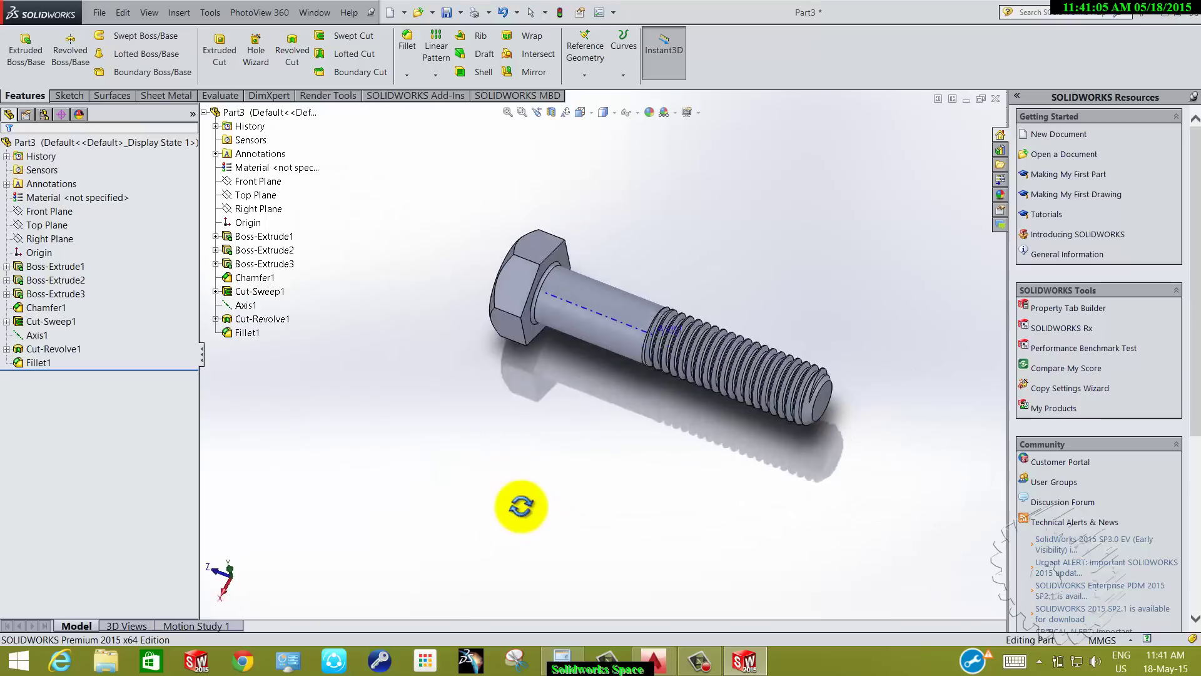
Hide Axis1 and orbit the bolt to a side-on view
{"action": "right_click", "coordinate": [44, 336]}
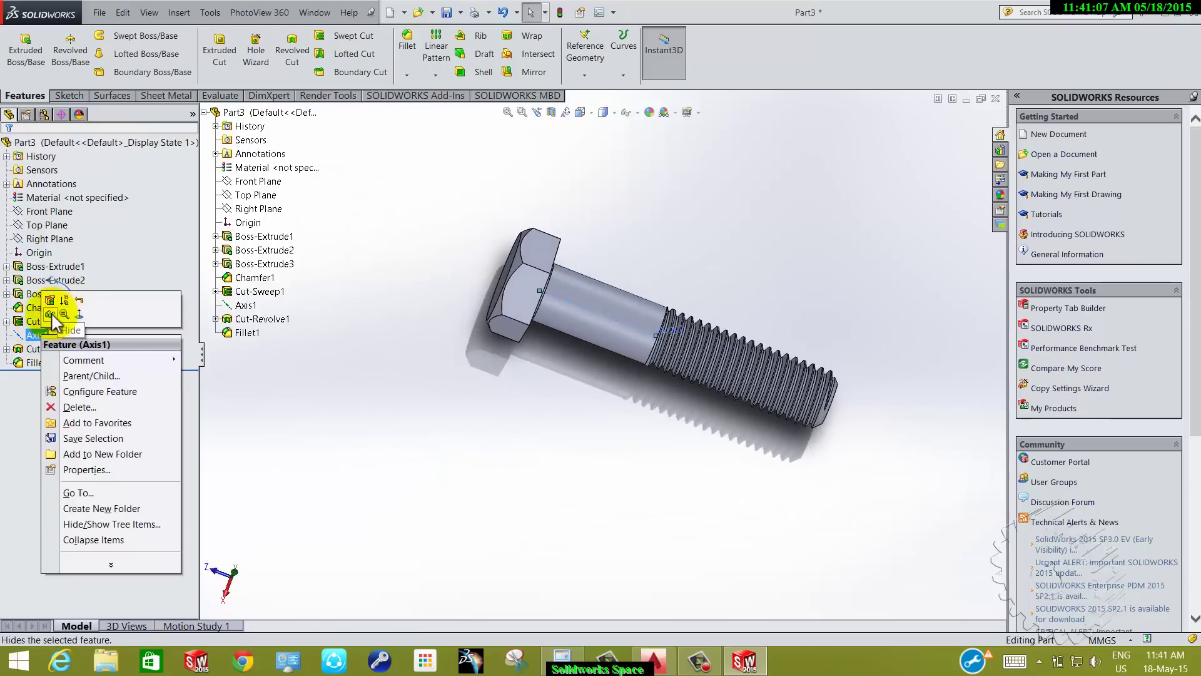
{"action": "left_click", "coordinate": [429, 424]}
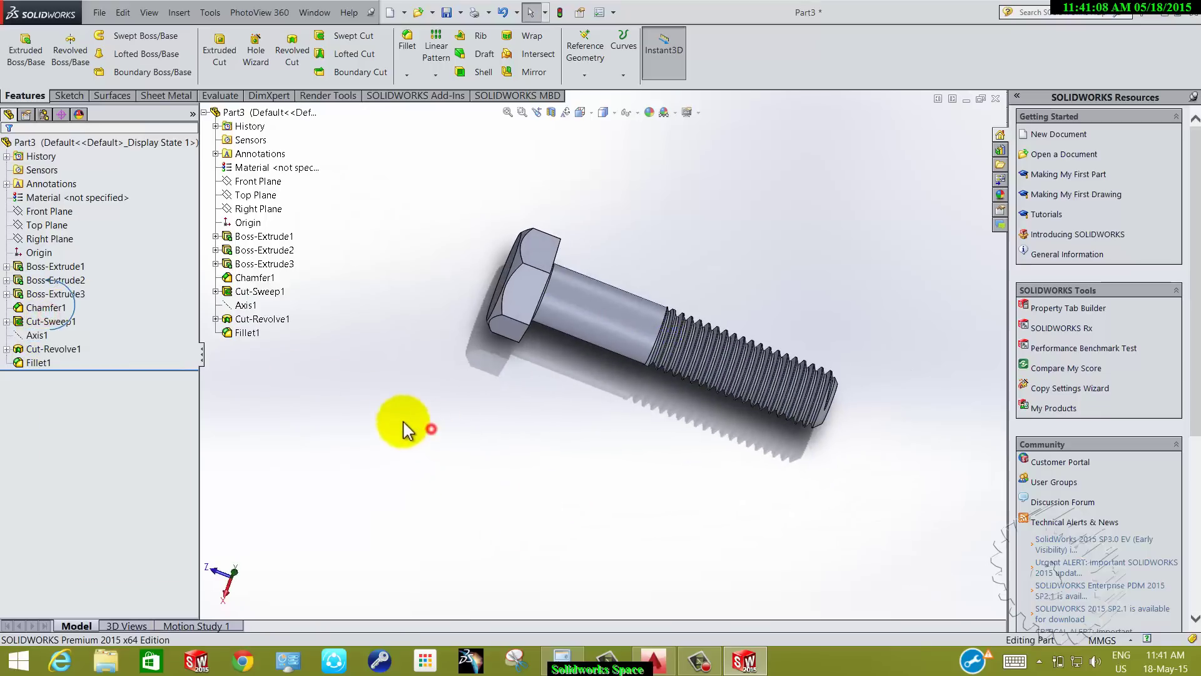
{"action": "left_click", "coordinate": [208, 119]}
{"action": "mouse_move", "coordinate": [338, 282]}
{"action": "middle_mouse_down"}
{"action": "mouse_move", "coordinate": [711, 438]}
{"action": "mouse_move", "coordinate": [542, 391]}
{"action": "mouse_move", "coordinate": [582, 367]}
{"action": "mouse_move", "coordinate": [644, 276]}
{"action": "mouse_move", "coordinate": [570, 290]}
{"action": "mouse_move", "coordinate": [584, 254]}
{"action": "mouse_move", "coordinate": [576, 201]}
{"action": "mouse_move", "coordinate": [595, 201]}
{"action": "middle_mouse_up"}
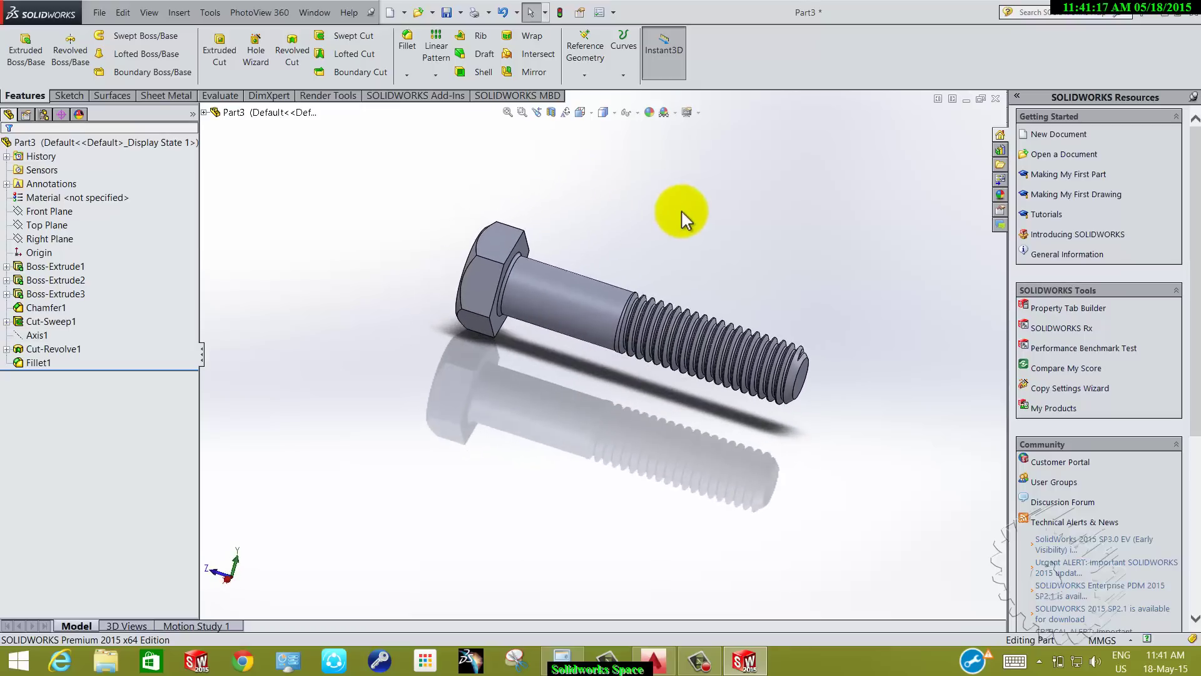
{"action": "mouse_move", "coordinate": [686, 220]}
{"action": "middle_mouse_down"}
{"action": "mouse_move", "coordinate": [643, 214]}
{"action": "mouse_move", "coordinate": [635, 177]}
{"action": "mouse_move", "coordinate": [651, 236]}
{"action": "mouse_move", "coordinate": [799, 194]}
{"action": "mouse_move", "coordinate": [719, 121]}
{"action": "mouse_move", "coordinate": [719, 233]}
{"action": "mouse_move", "coordinate": [735, 198]}
{"action": "mouse_move", "coordinate": [713, 181]}
{"action": "middle_mouse_up"}
Apply the Backdrop - Grey with Overhead Light scene and orbit the bolt within it
{"action": "left_click", "coordinate": [676, 114]}
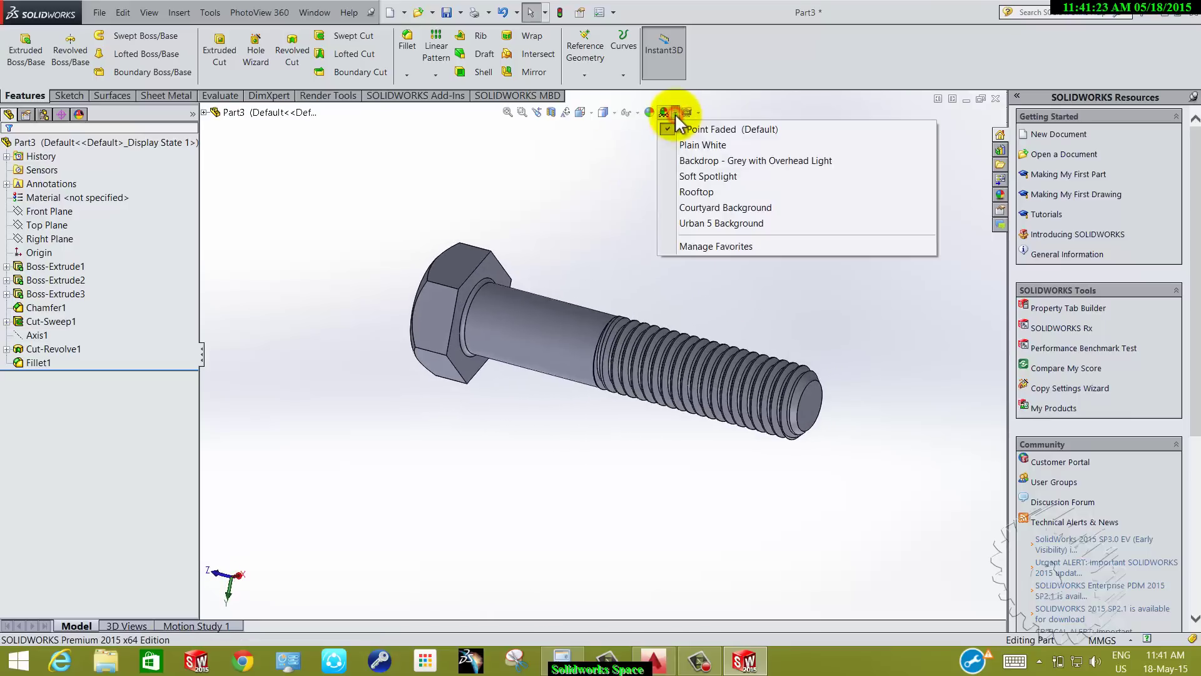
{"action": "left_click", "coordinate": [697, 161]}
{"action": "mouse_move", "coordinate": [702, 160]}
{"action": "middle_mouse_down"}
{"action": "mouse_move", "coordinate": [724, 336]}
{"action": "mouse_move", "coordinate": [794, 151]}
{"action": "mouse_move", "coordinate": [805, 227]}
{"action": "mouse_move", "coordinate": [786, 336]}
{"action": "mouse_move", "coordinate": [746, 448]}
{"action": "mouse_move", "coordinate": [826, 461]}
{"action": "mouse_move", "coordinate": [789, 469]}
{"action": "middle_mouse_up"}
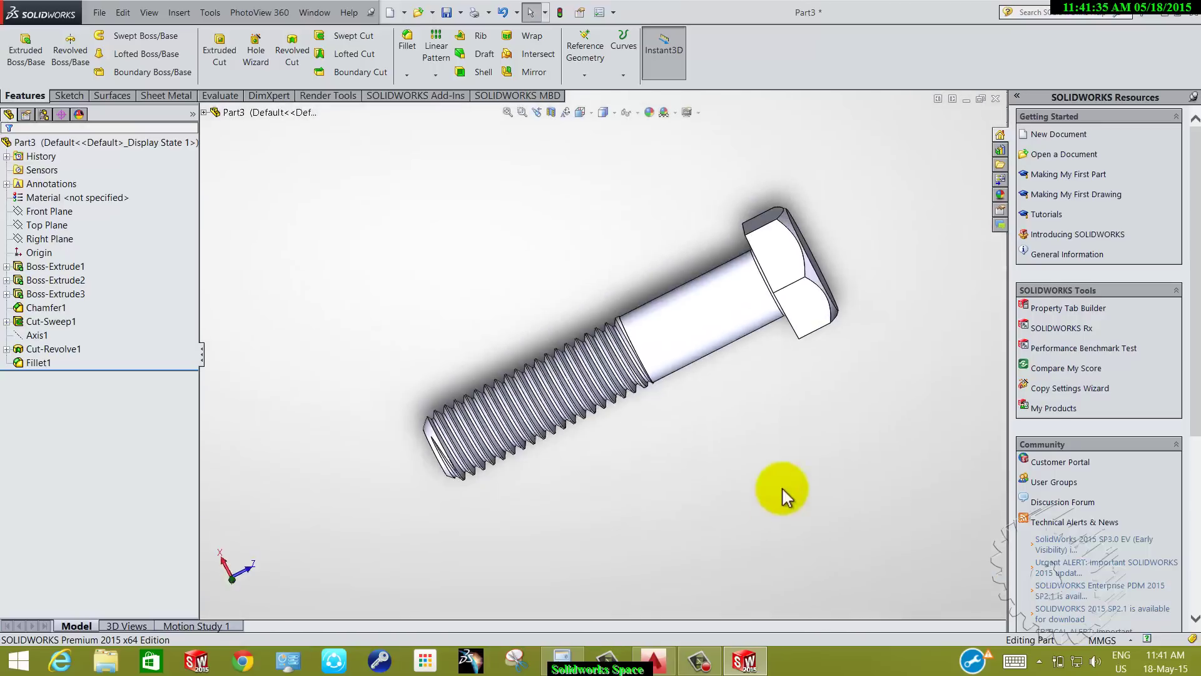
{"action": "mouse_move", "coordinate": [782, 487]}
{"action": "middle_mouse_down"}
{"action": "mouse_move", "coordinate": [794, 546]}
{"action": "mouse_move", "coordinate": [761, 461]}
{"action": "mouse_move", "coordinate": [805, 458]}
{"action": "mouse_move", "coordinate": [812, 322]}
{"action": "mouse_move", "coordinate": [737, 464]}
{"action": "mouse_move", "coordinate": [751, 358]}
{"action": "mouse_move", "coordinate": [817, 450]}
{"action": "mouse_move", "coordinate": [729, 460]}
{"action": "mouse_move", "coordinate": [772, 546]}
{"action": "mouse_move", "coordinate": [786, 550]}
{"action": "middle_mouse_up"}
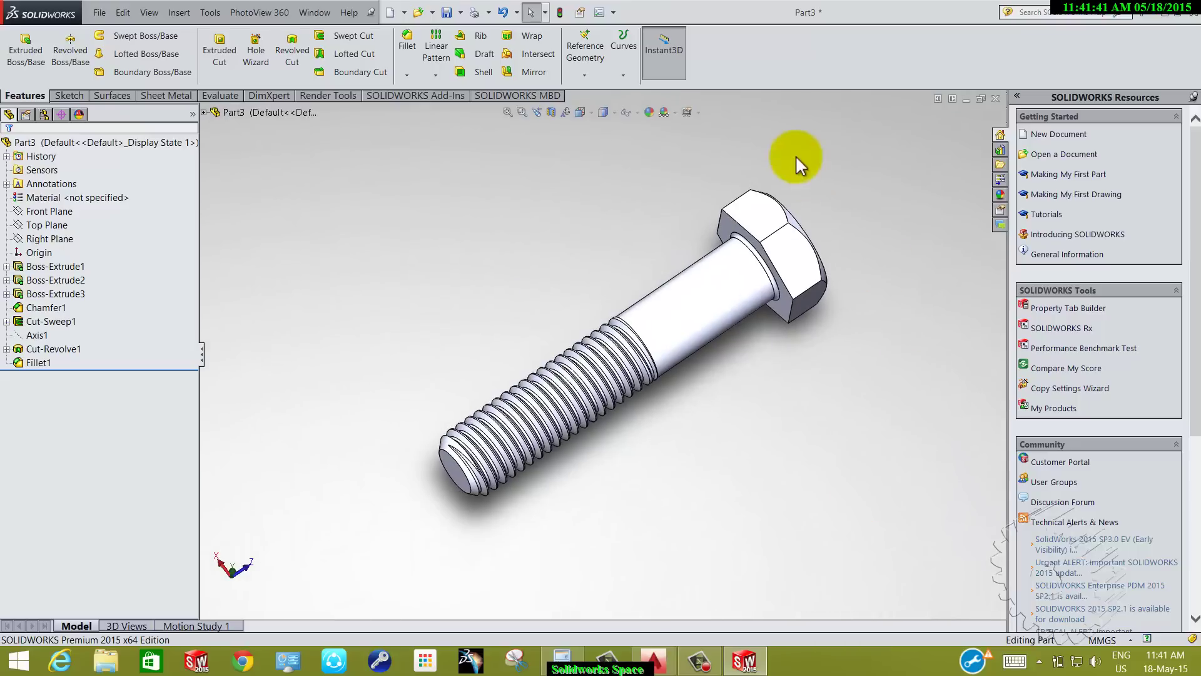
Apply Metal > Aluminum > polished aluminum to the bolt and show the Render Tools
{"action": "left_click", "coordinate": [652, 112]}
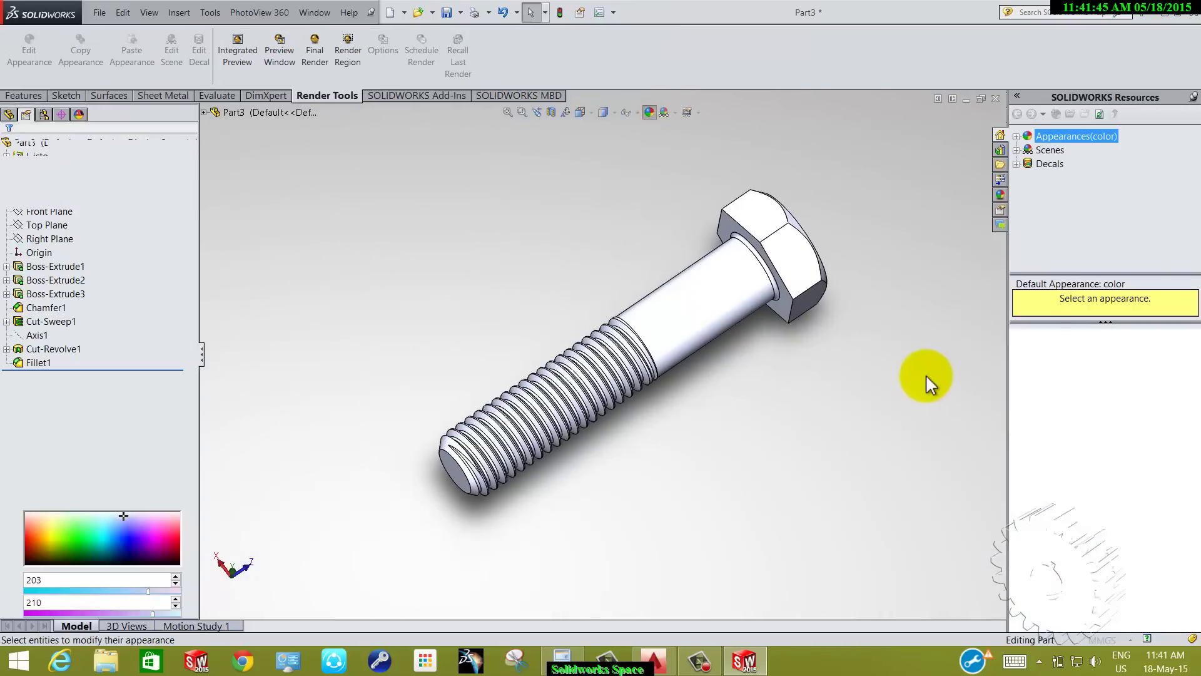
{"action": "left_click", "coordinate": [1017, 137]}
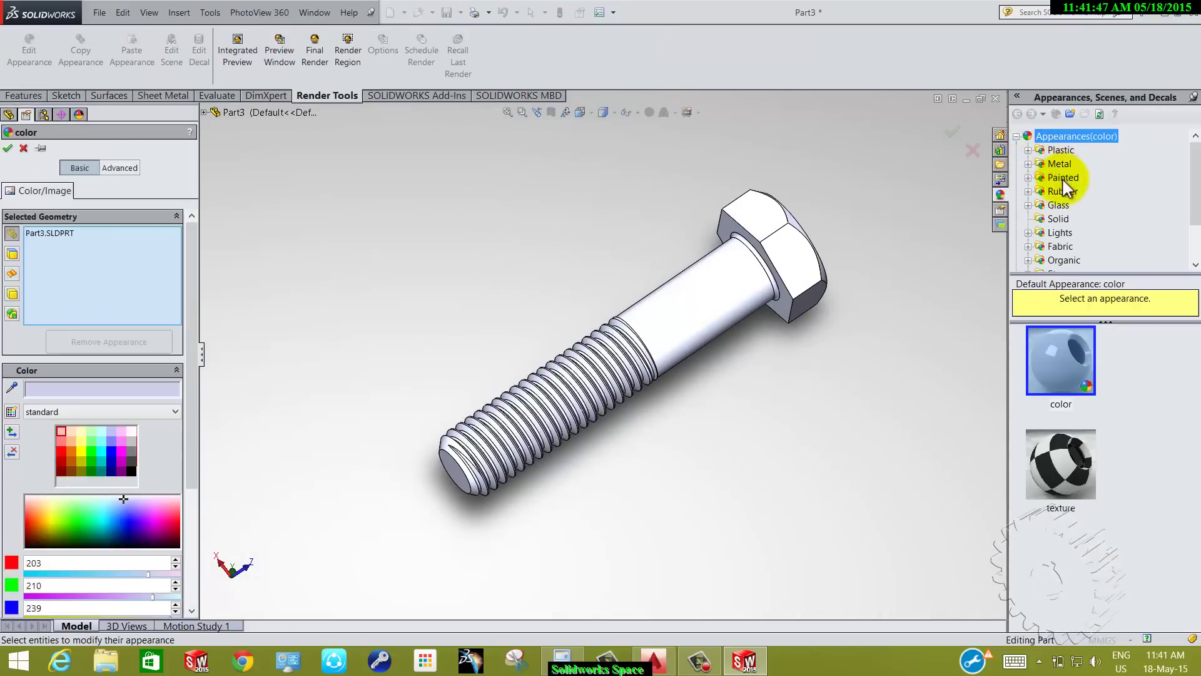
{"action": "left_click", "coordinate": [1058, 165]}
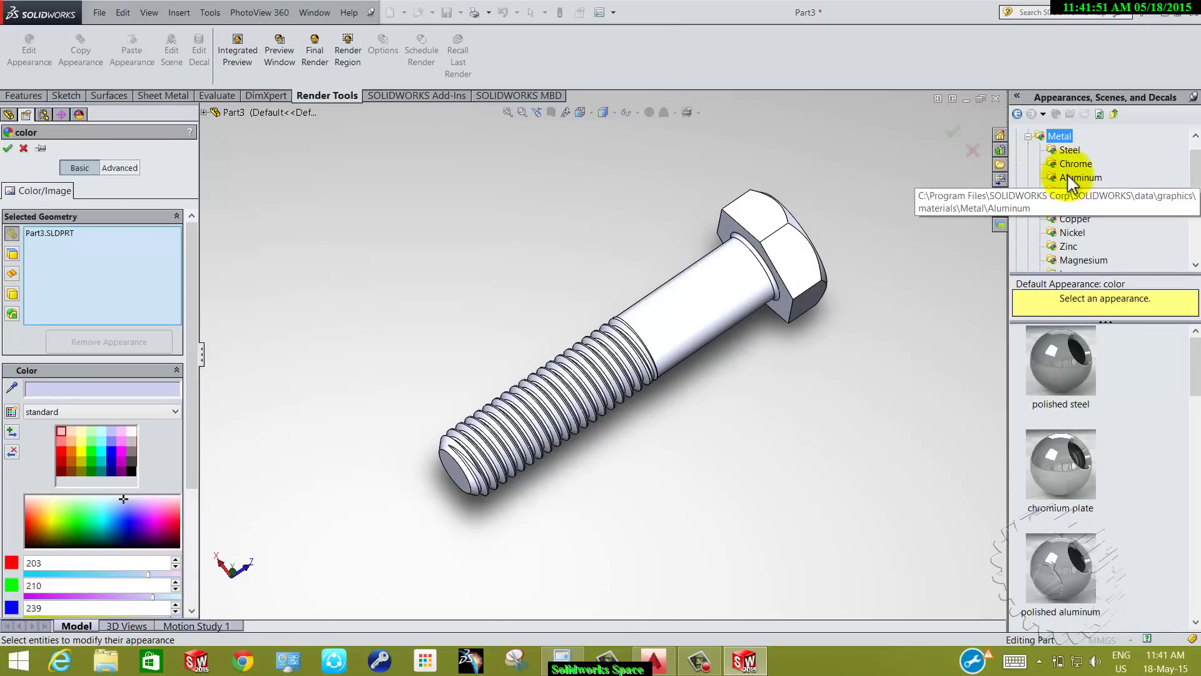
{"action": "left_click", "coordinate": [1068, 179]}
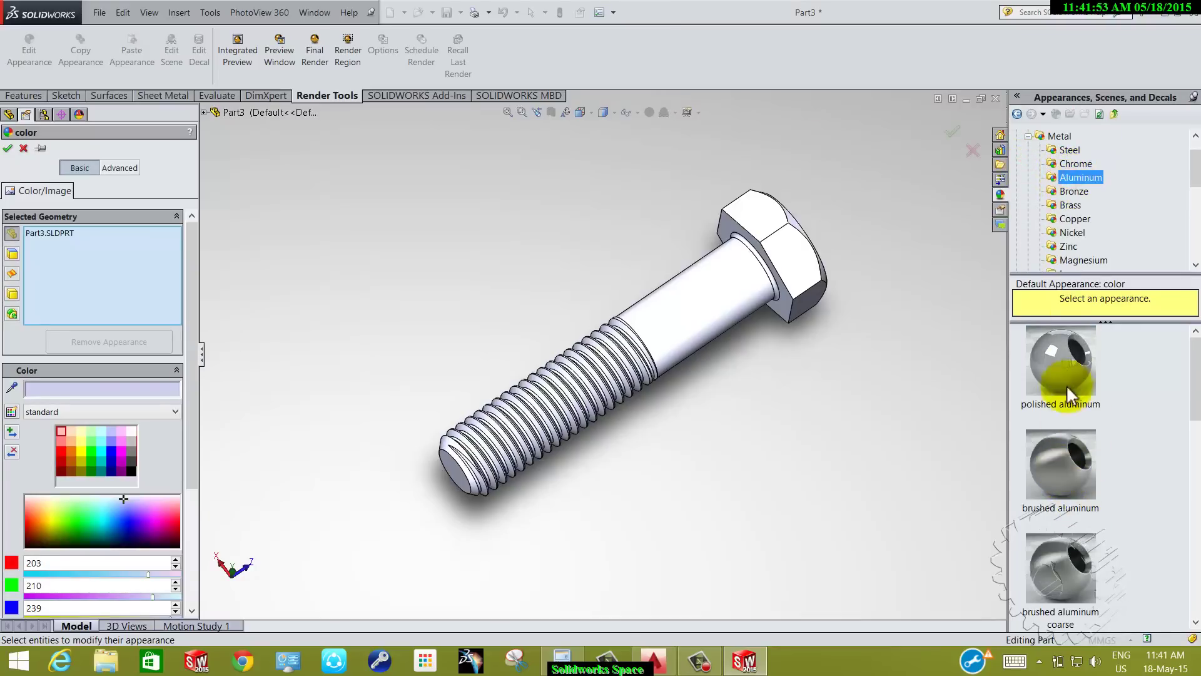
{"action": "left_click_drag", "start_coordinate": [1063, 369], "coordinate": [684, 326]}
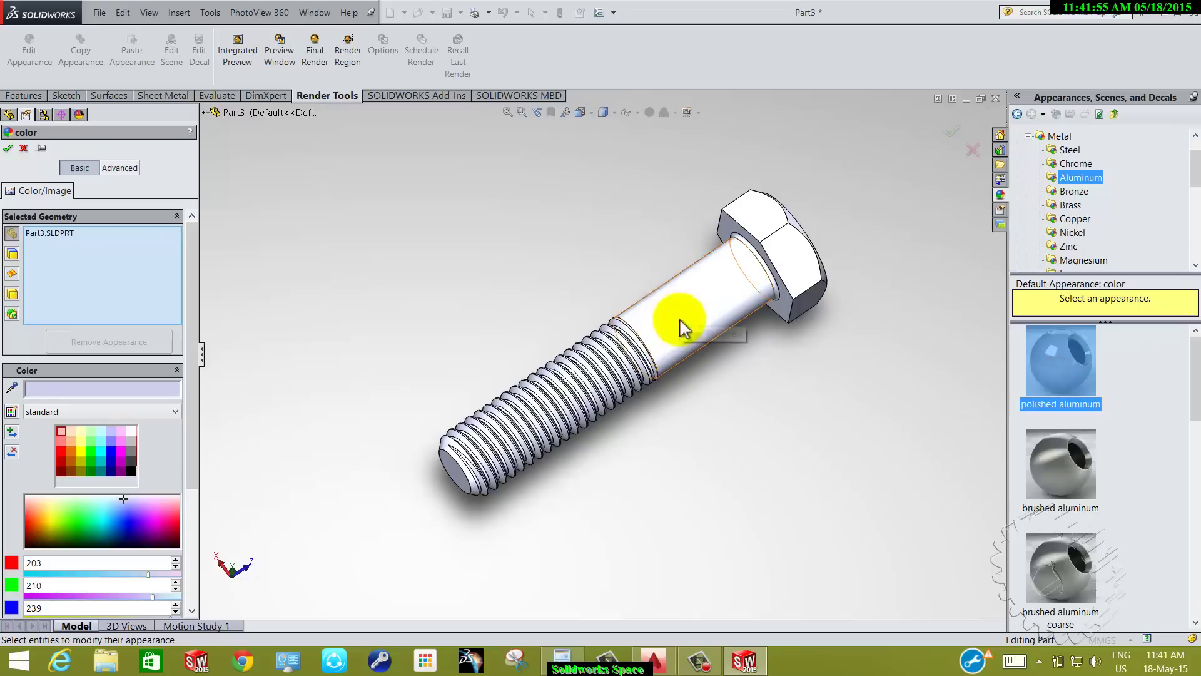
{"action": "left_click", "coordinate": [8, 151]}
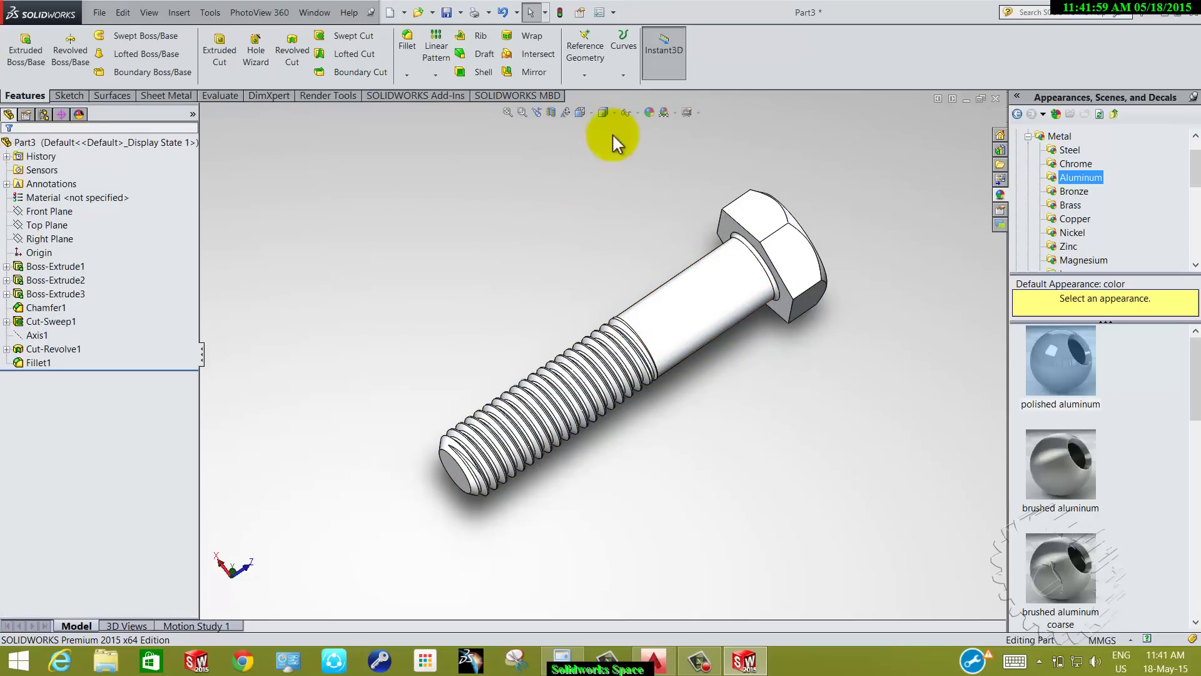
{"action": "left_click", "coordinate": [318, 96]}
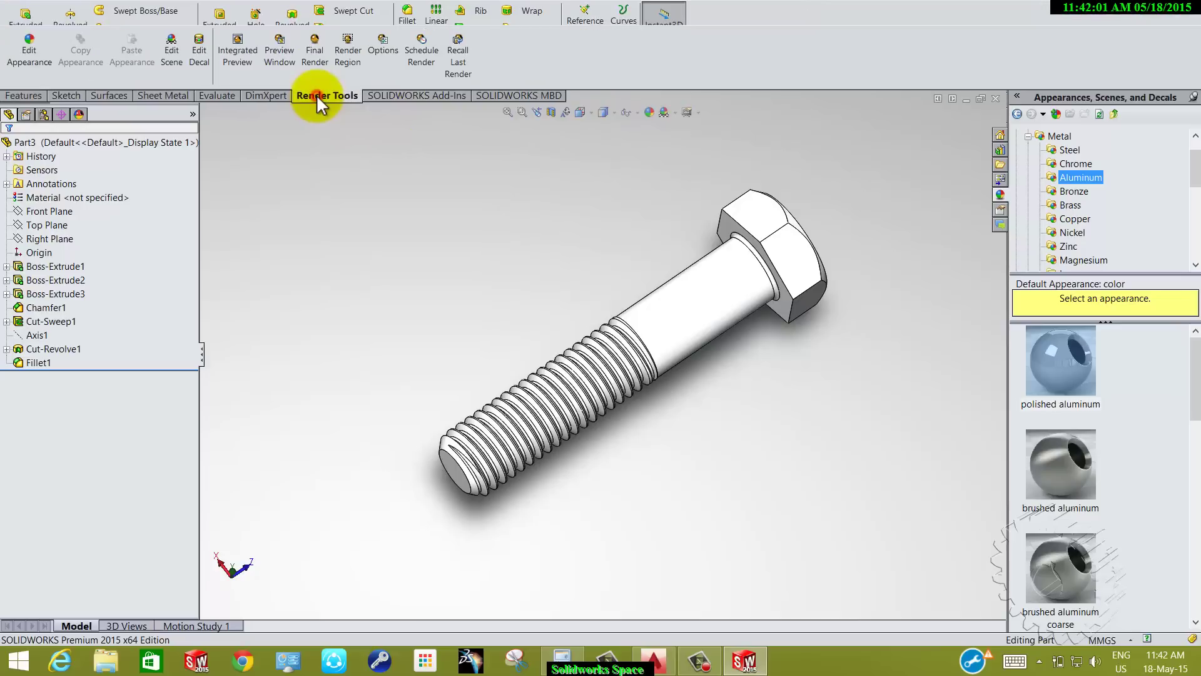
Run a PhotoView 360 Final Render of the bolt, then close the render and preview windows
{"action": "left_click", "coordinate": [312, 47]}
{"action": "left_click", "coordinate": [627, 359]}
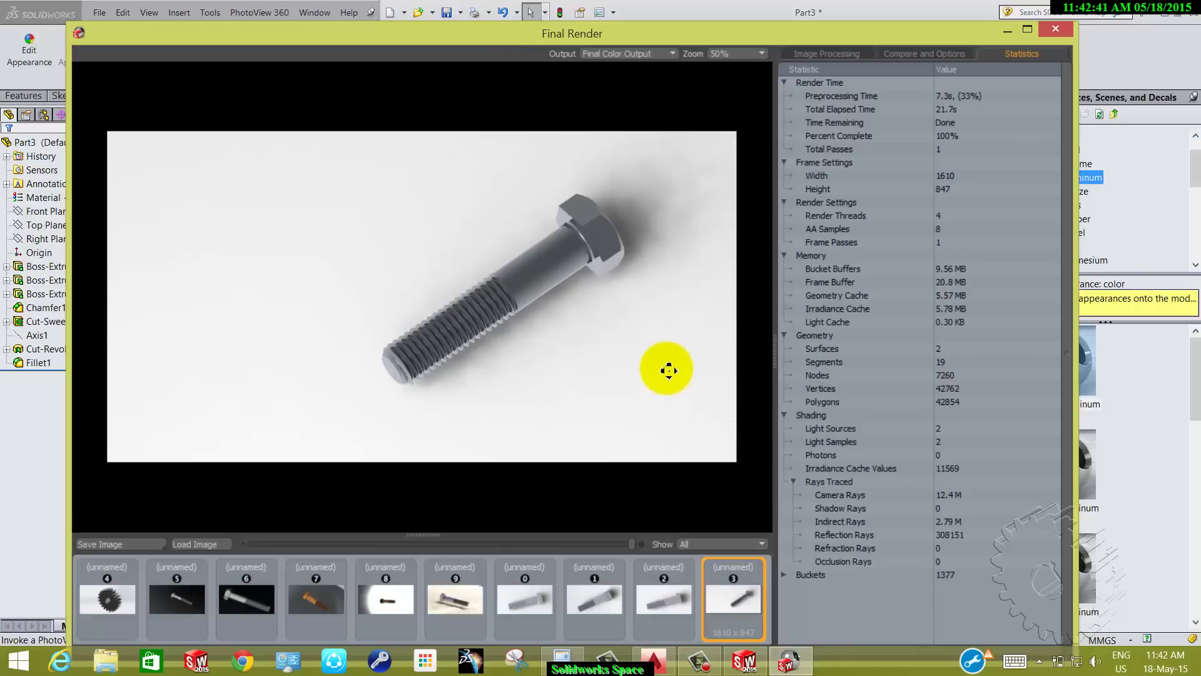
{"action": "left_click", "coordinate": [1056, 33]}
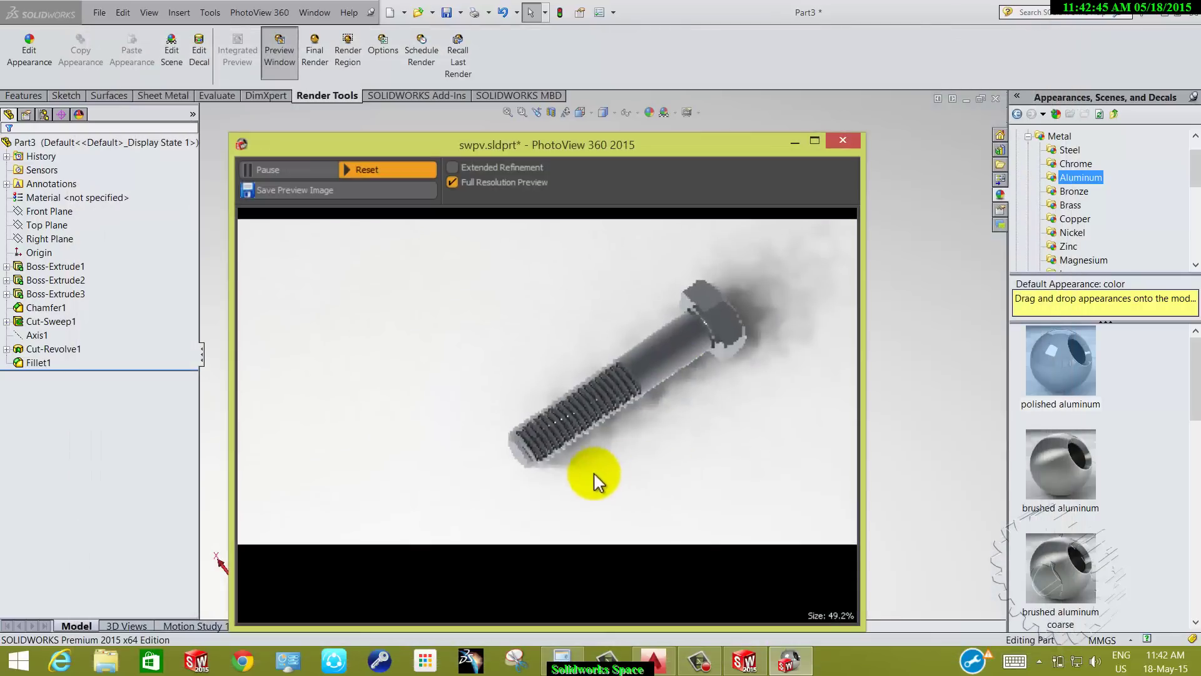
{"action": "left_click", "coordinate": [843, 141]}
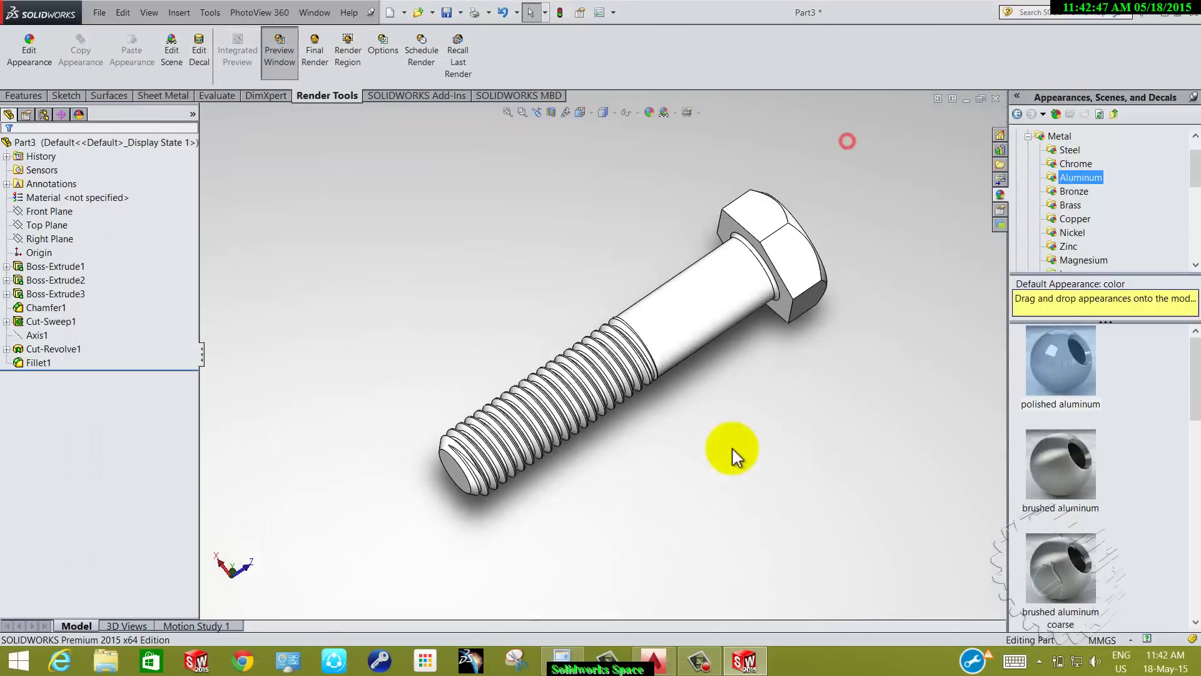
Switch to AutoCAD 2016 and pan around the M10 X 1.5 thread profile sheet to review it
{"action": "left_click", "coordinate": [651, 662]}
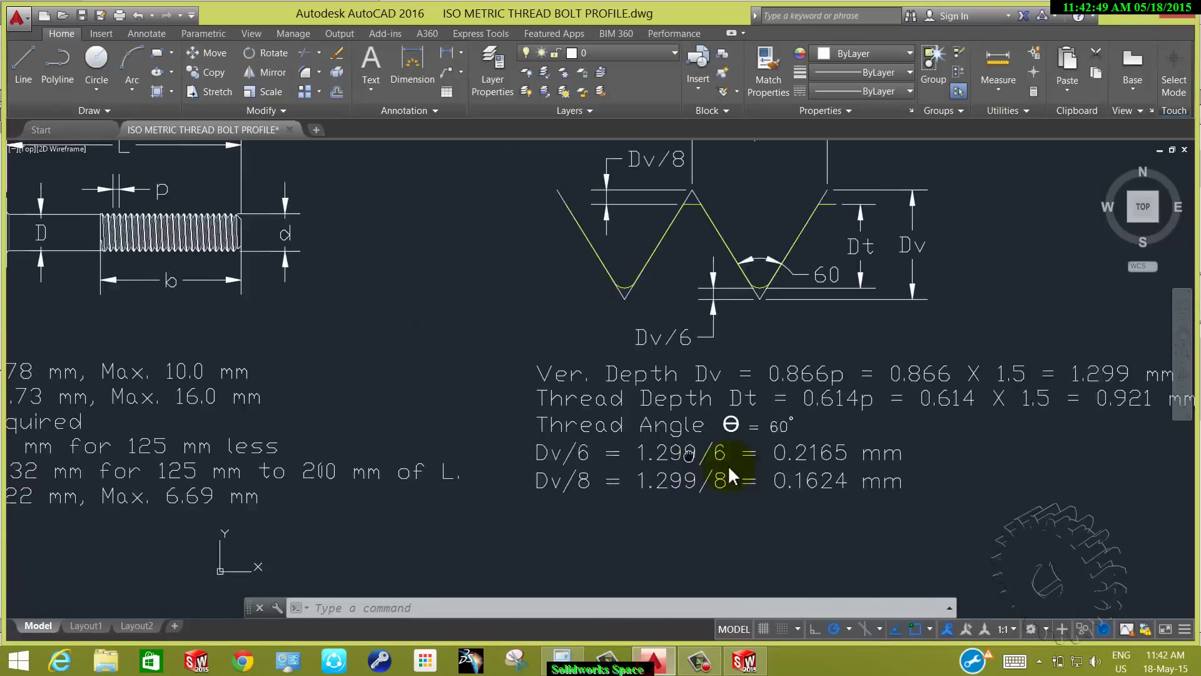
{"action": "middle_click_drag", "start_coordinate": [582, 555], "coordinate": [938, 501]}
{"action": "scroll", "coordinate": [682, 355], "scroll_direction": "down", "scroll_amount": 2}
{"action": "scroll", "coordinate": [448, 442], "scroll_direction": "up", "scroll_amount": 2}
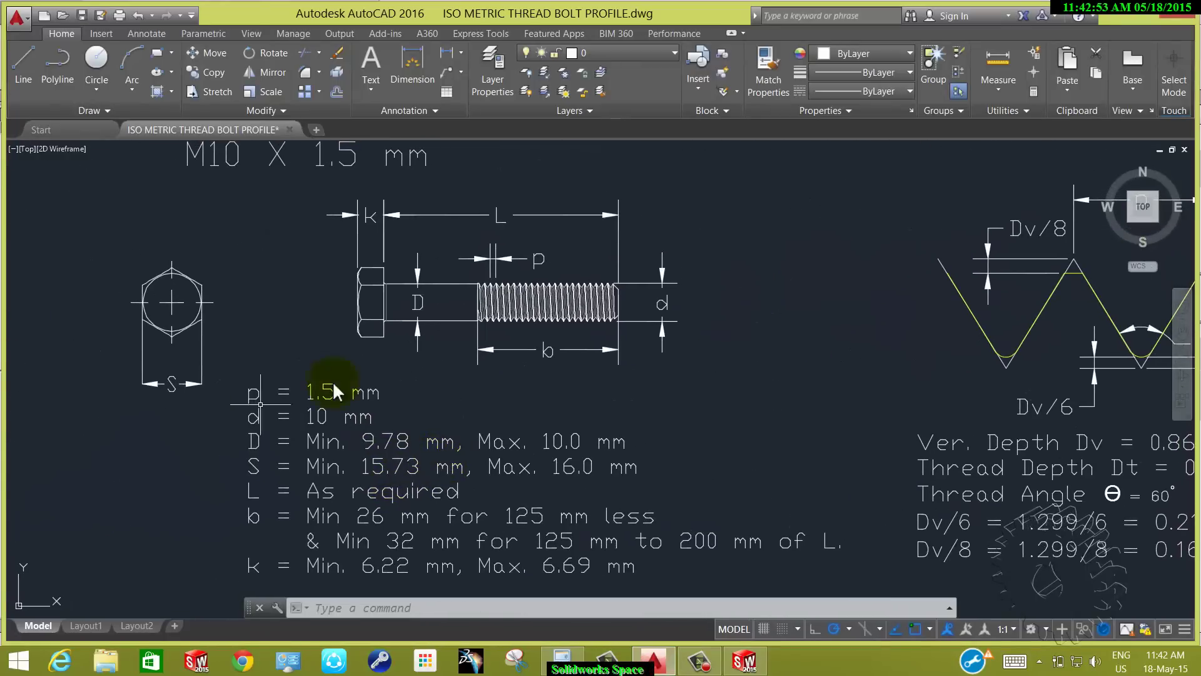
{"action": "mouse_move", "coordinate": [657, 383]}
{"action": "middle_mouse_down"}
{"action": "mouse_move", "coordinate": [570, 398]}
{"action": "mouse_move", "coordinate": [513, 372]}
{"action": "middle_mouse_up"}
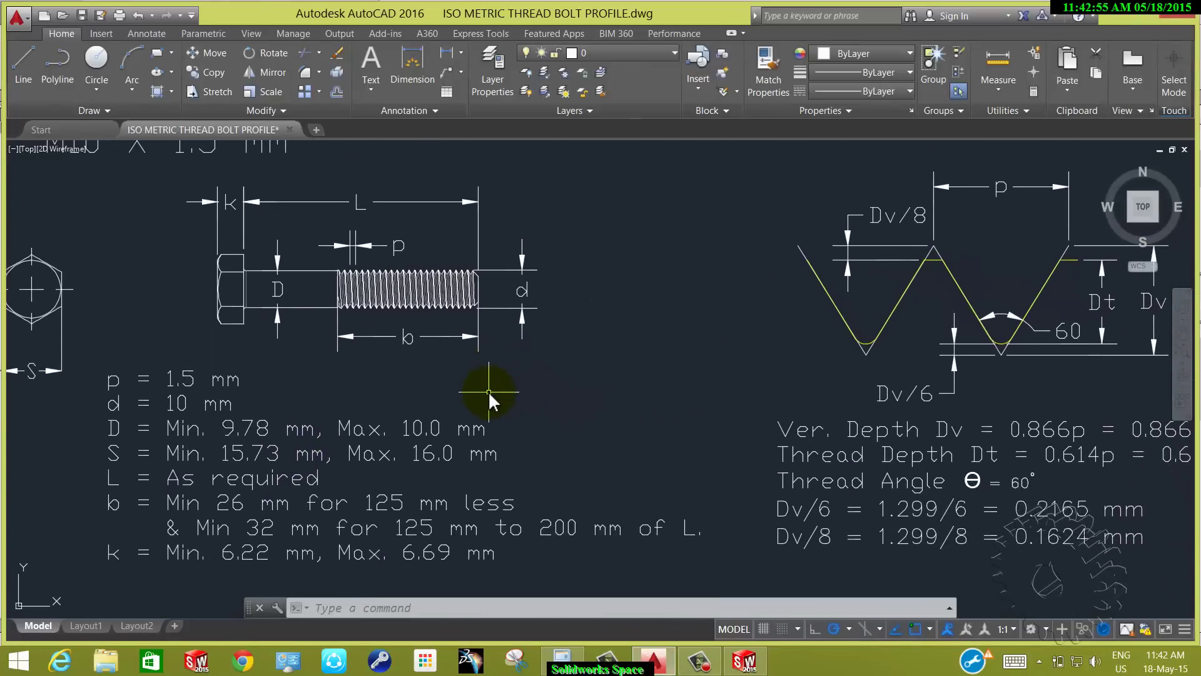
{"action": "scroll", "coordinate": [500, 394], "scroll_direction": "down", "scroll_amount": 2}
{"action": "scroll", "coordinate": [519, 400], "scroll_direction": "up", "scroll_amount": 1}
{"action": "scroll", "coordinate": [514, 393], "scroll_direction": "down", "scroll_amount": 1}
{"action": "scroll", "coordinate": [517, 389], "scroll_direction": "up", "scroll_amount": 1}
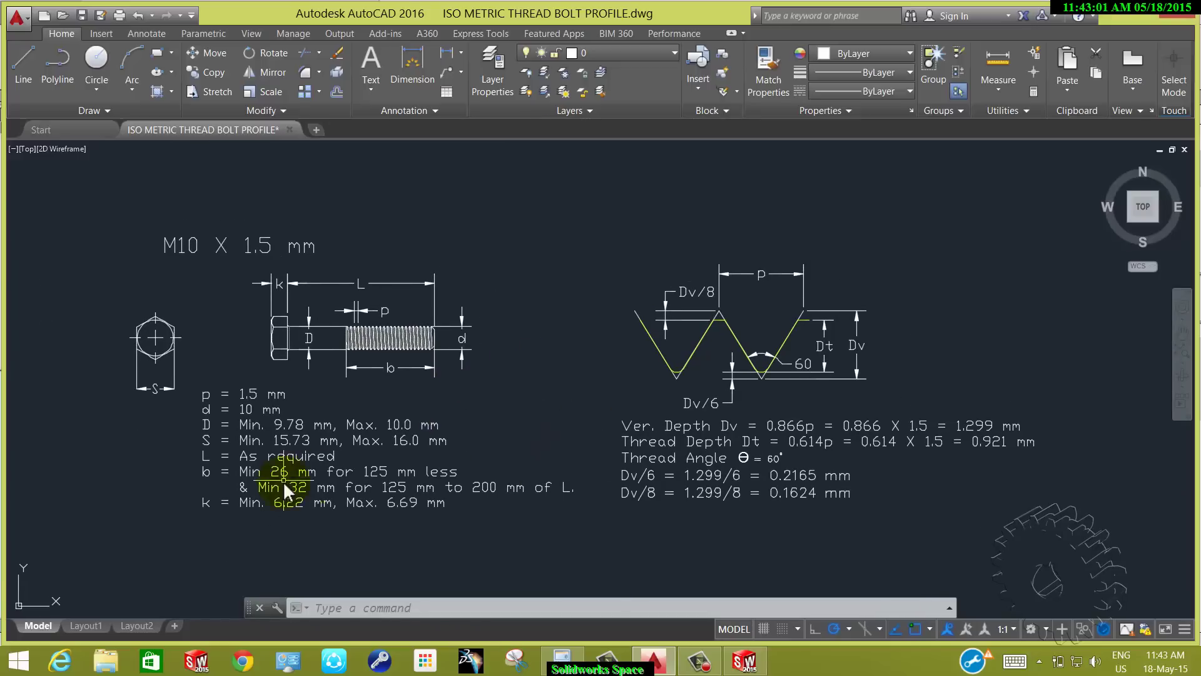
{"action": "middle_click_drag", "start_coordinate": [988, 524], "coordinate": [951, 520]}
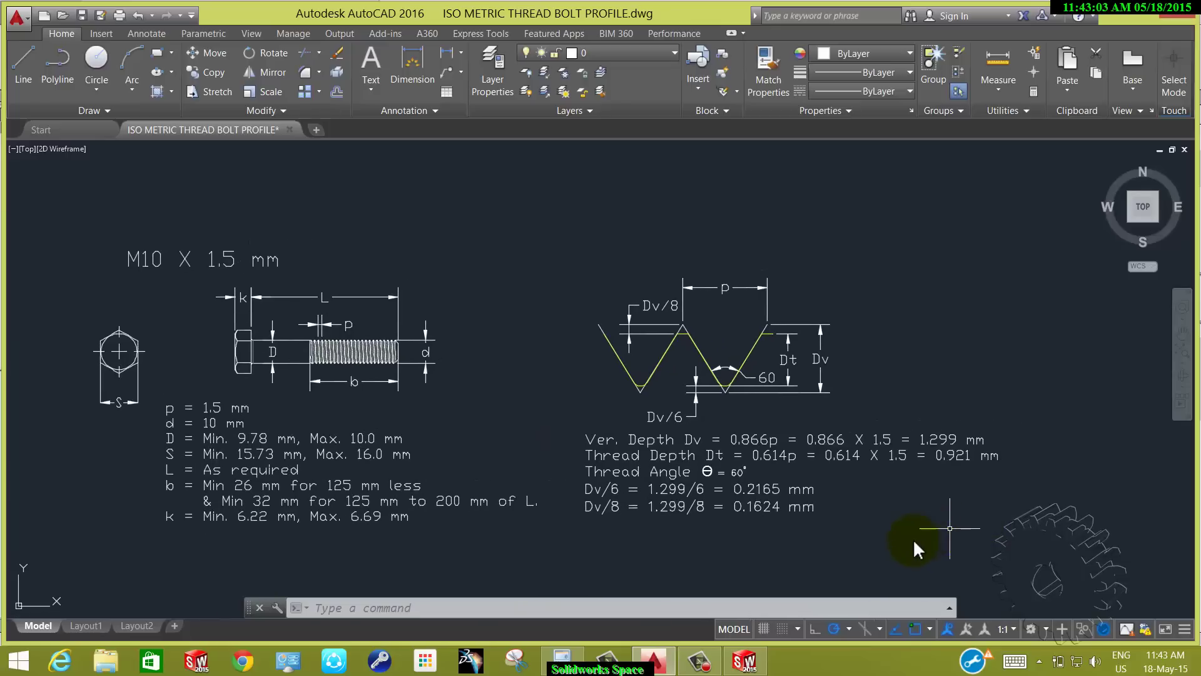
{"action": "left_click", "coordinate": [700, 660]}
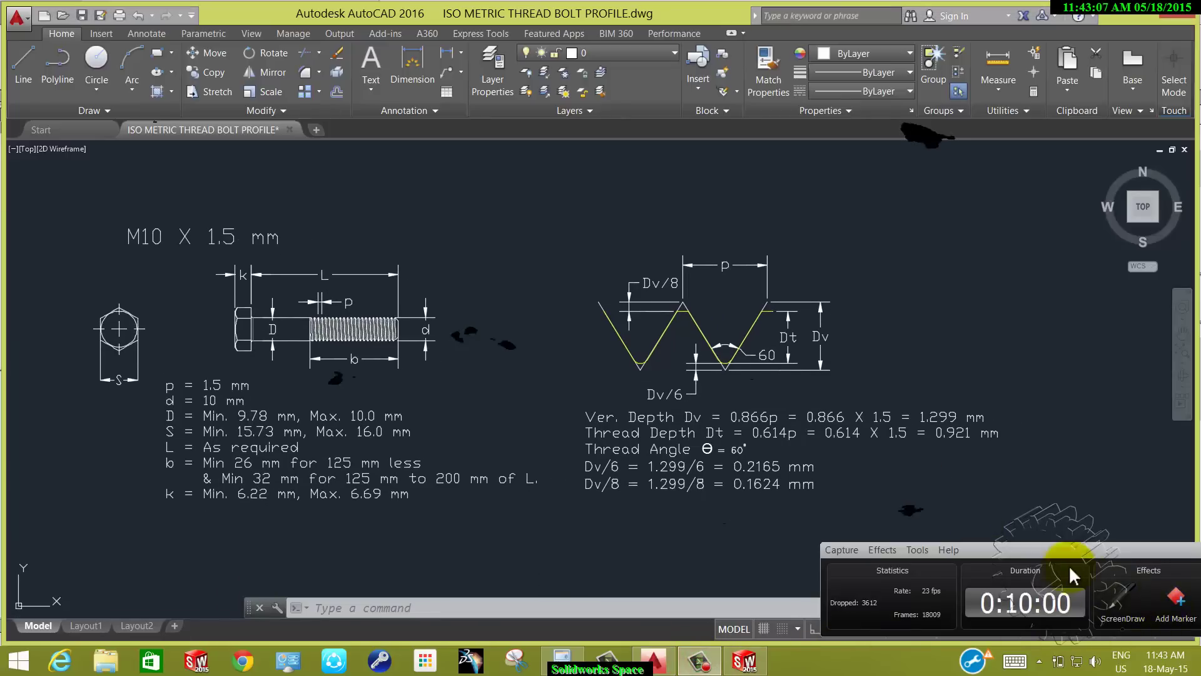